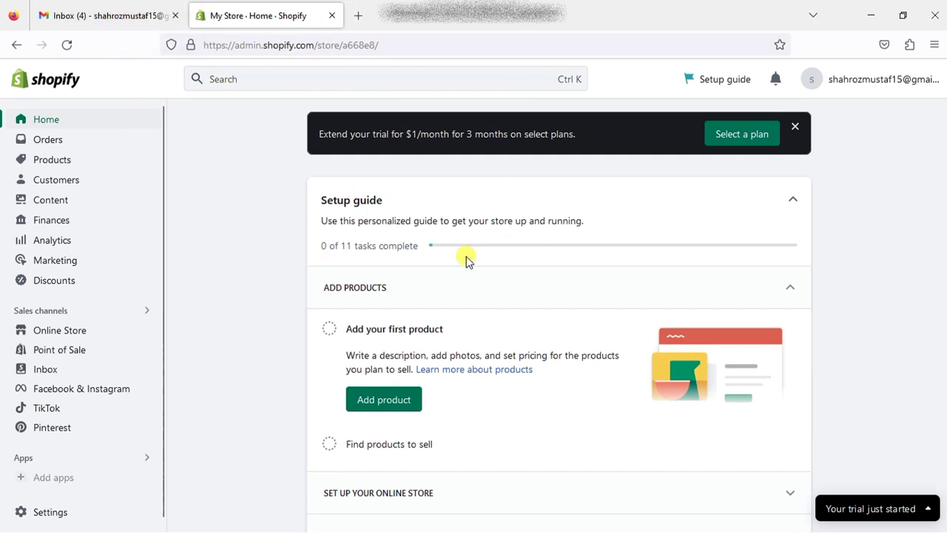
Open the store's settings on the Store details page and look over its sections
{"action": "scroll", "coordinate": [912, 122], "scroll_direction": "down", "scroll_amount": 3}
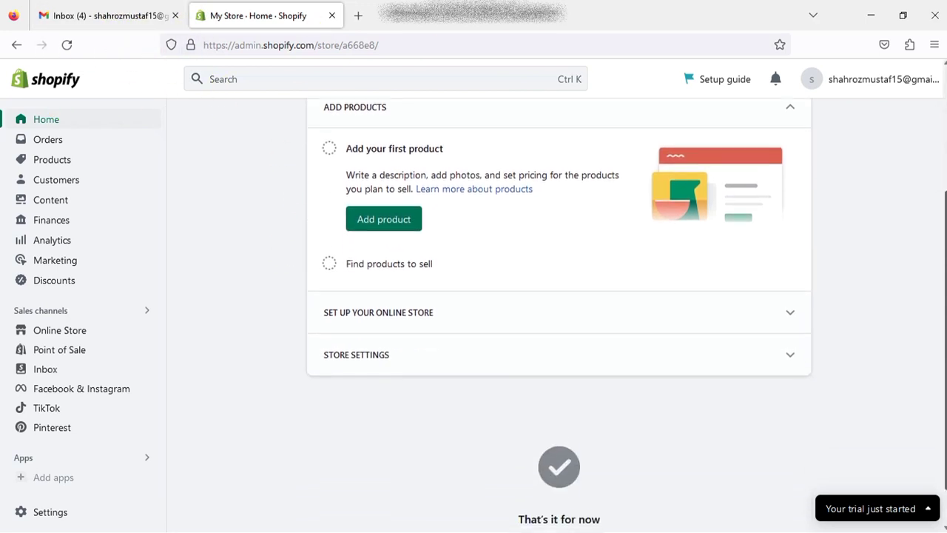
{"action": "scroll", "coordinate": [560, 315], "scroll_direction": "up", "scroll_amount": 3}
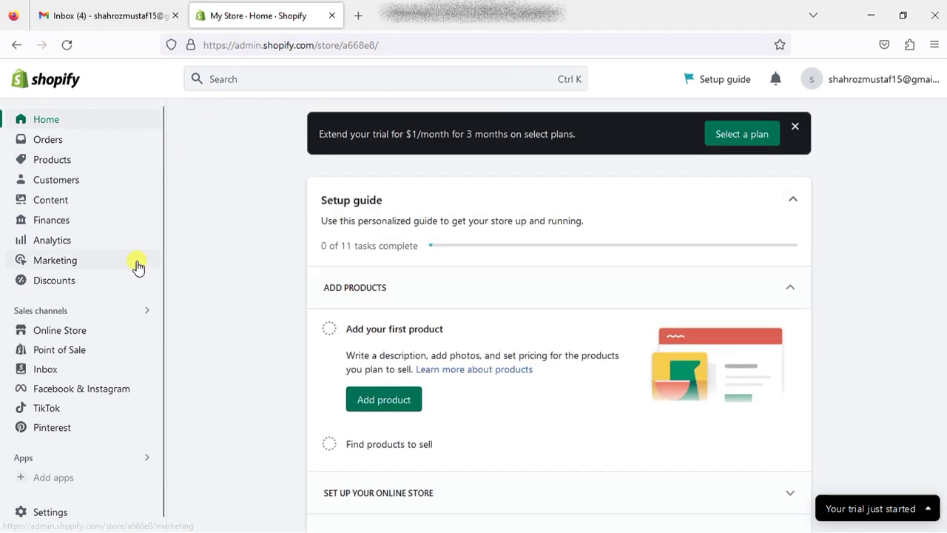
{"action": "left_click", "coordinate": [65, 514]}
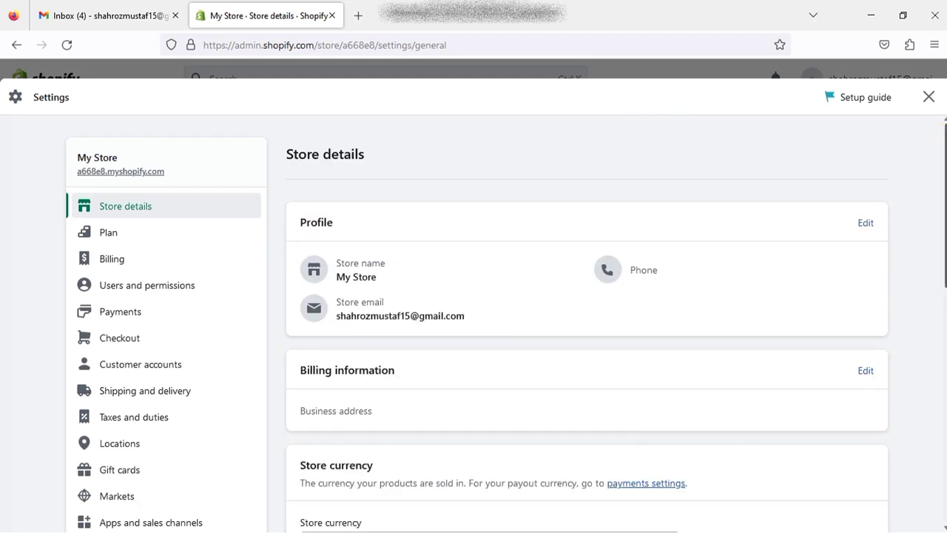
{"action": "scroll", "coordinate": [481, 323], "scroll_direction": "down", "scroll_amount": 3}
{"action": "scroll", "coordinate": [481, 324], "scroll_direction": "up", "scroll_amount": 3}
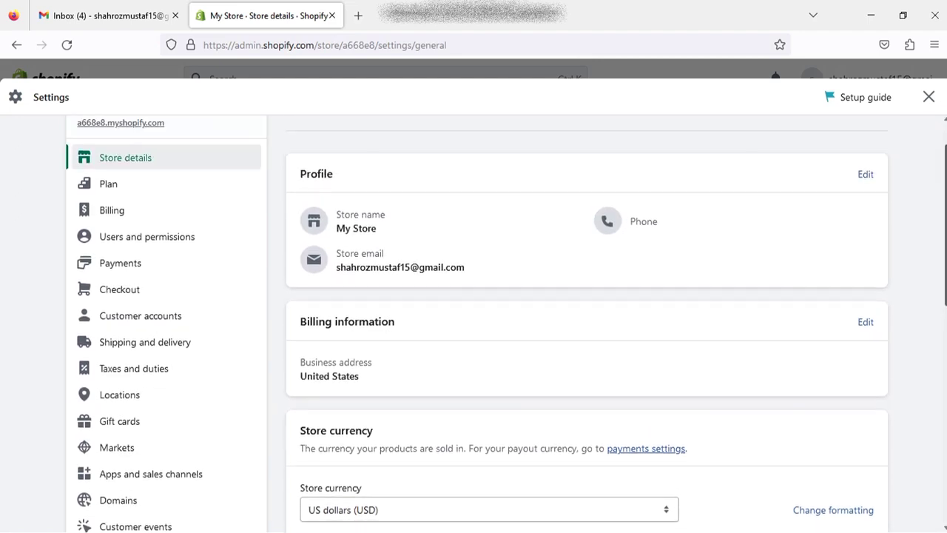
Switch to Gmail, confirm the account's email address from Shopify's "Confirm your email address" message, and close the verification page
{"action": "left_click", "coordinate": [102, 15]}
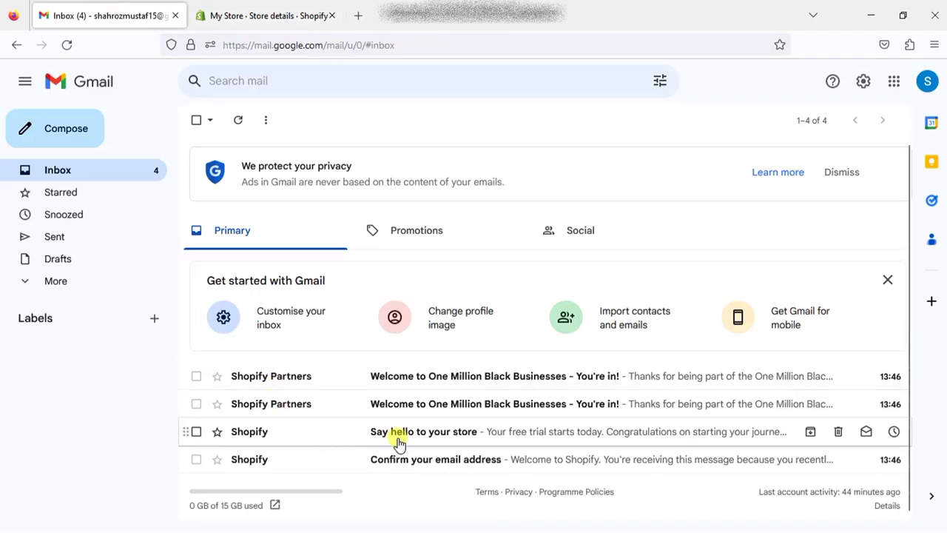
{"action": "left_click", "coordinate": [435, 459]}
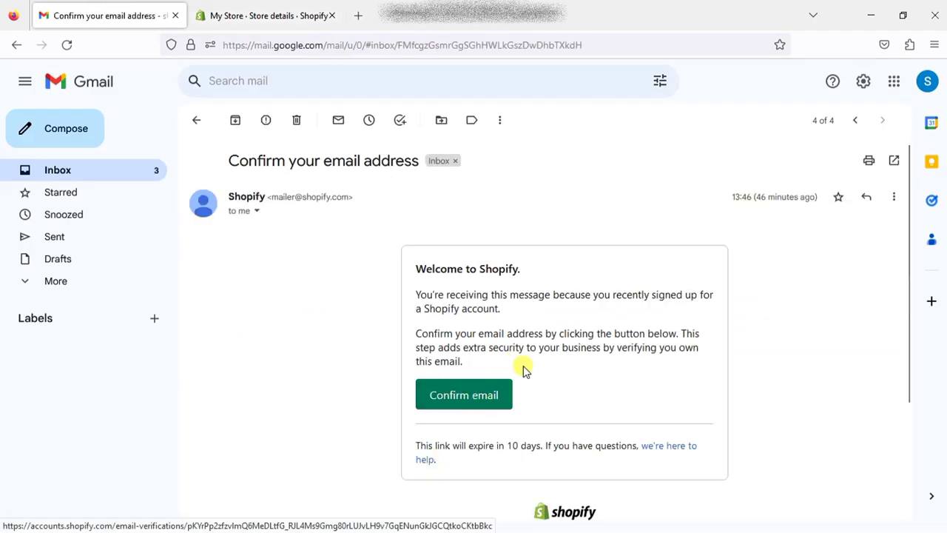
{"action": "left_click", "coordinate": [492, 396]}
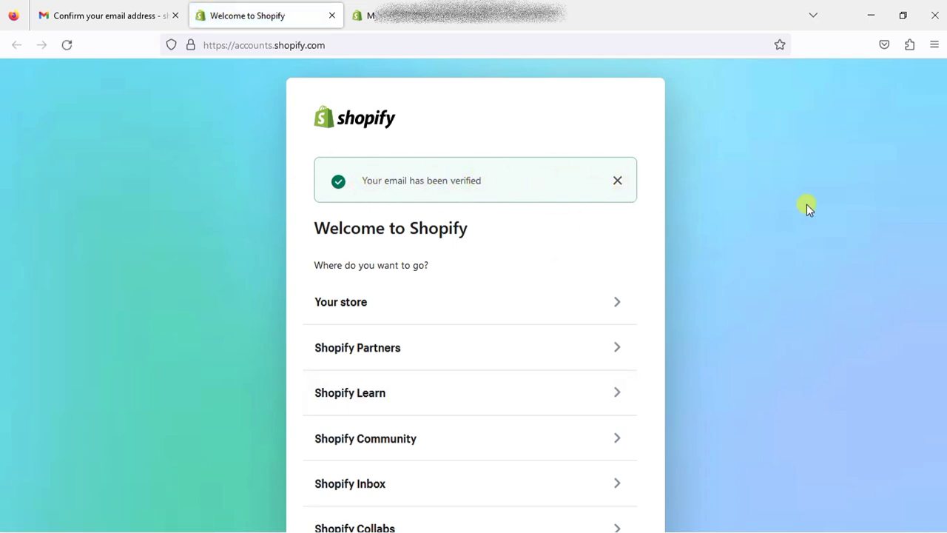
{"action": "scroll", "coordinate": [924, 185], "scroll_direction": "down", "scroll_amount": 3}
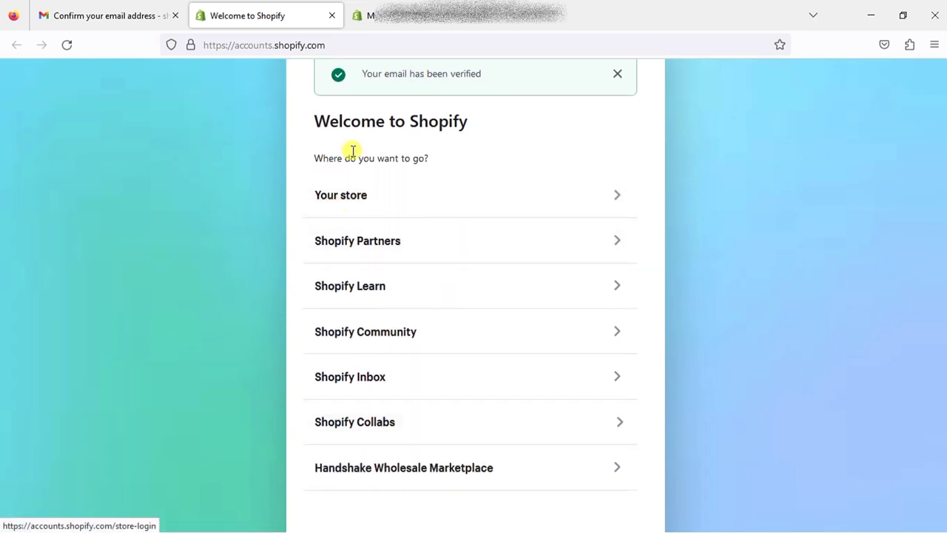
{"action": "left_click", "coordinate": [331, 16]}
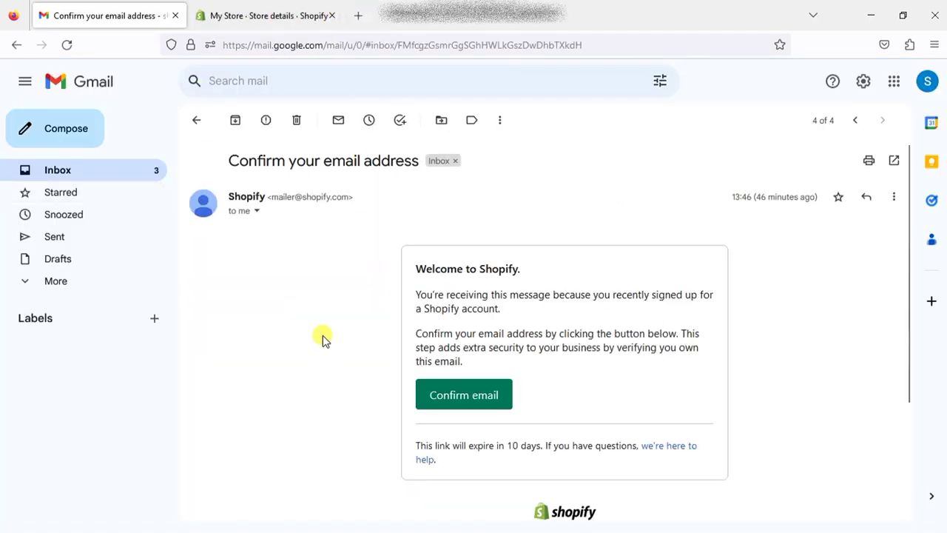
In the Shopify store profile, set the store name to TrendmeNow, enter the phone number, and save
{"action": "left_click", "coordinate": [229, 9]}
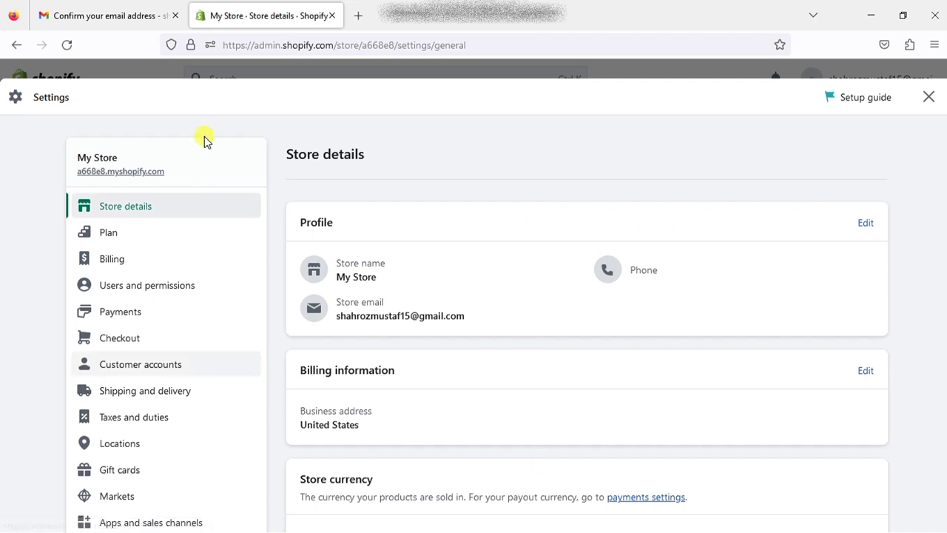
{"action": "left_click", "coordinate": [863, 224]}
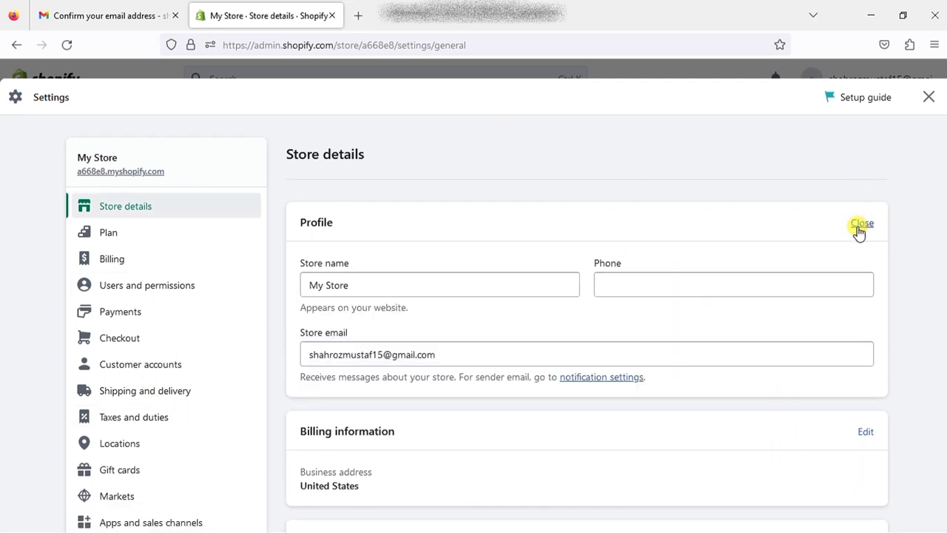
{"action": "triple_click", "coordinate": [403, 285]}
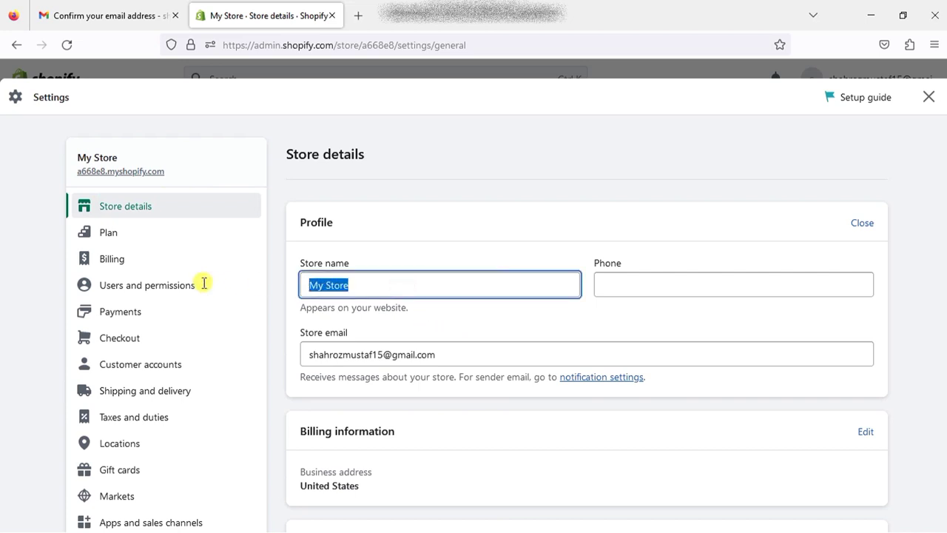
{"action": "type", "text": "TrendmeNow"}
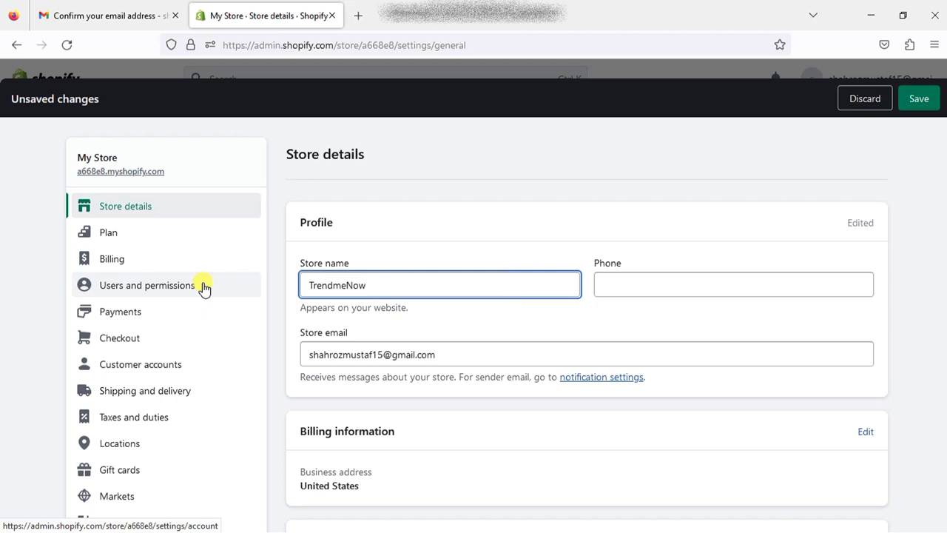
{"action": "left_click", "coordinate": [626, 280]}
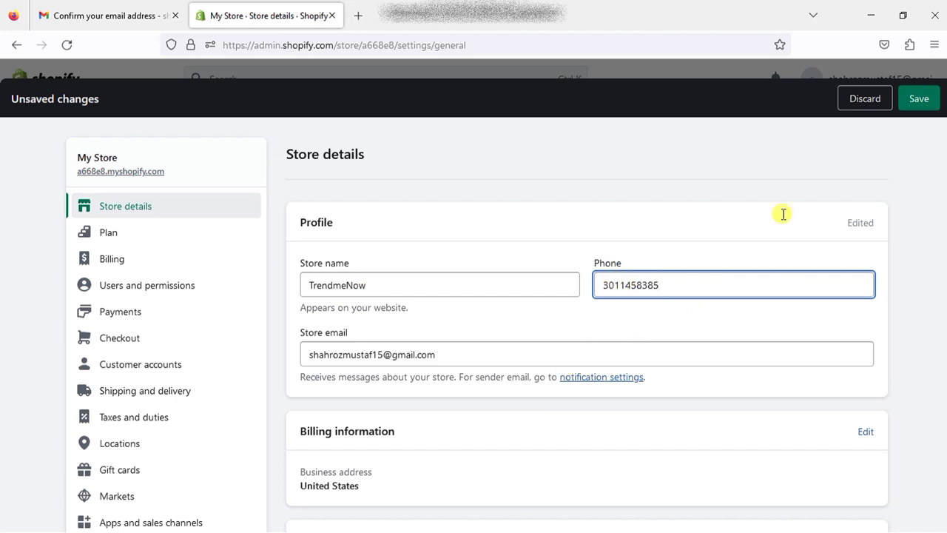
{"action": "left_click", "coordinate": [917, 92]}
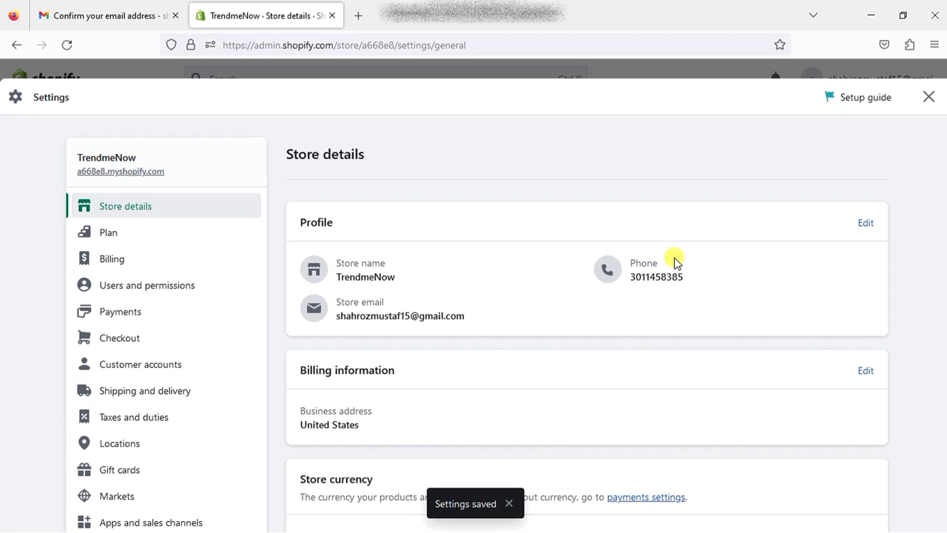
Set the store's time zone to (GMT+05:00) Islamabad, Karachi and save the settings
{"action": "scroll", "coordinate": [941, 141], "scroll_direction": "down", "scroll_amount": 2}
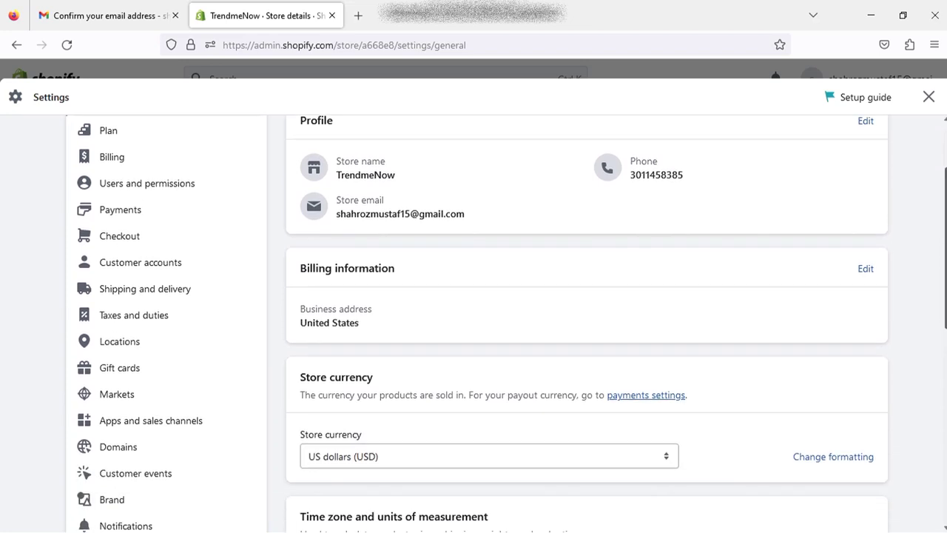
{"action": "scroll", "coordinate": [942, 222], "scroll_direction": "down", "scroll_amount": 3}
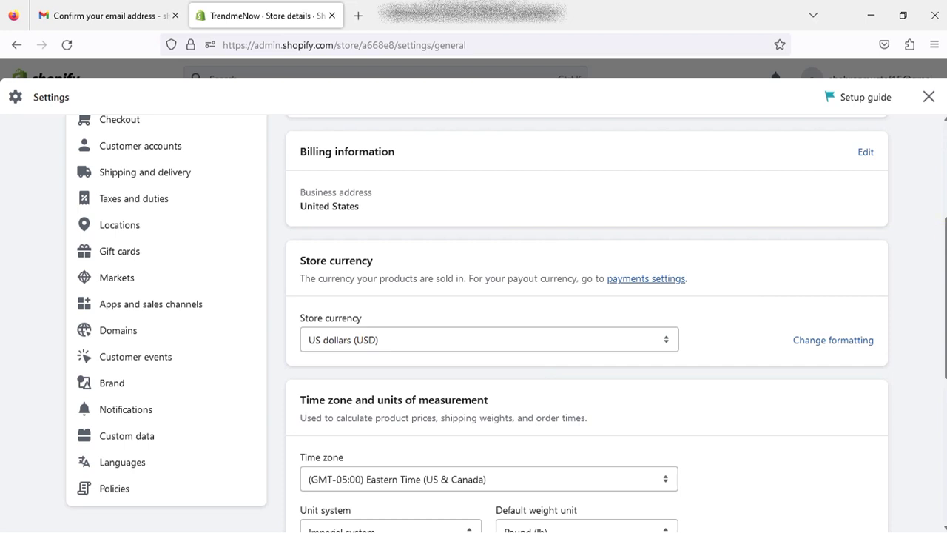
{"action": "scroll", "coordinate": [506, 324], "scroll_direction": "down", "scroll_amount": 5}
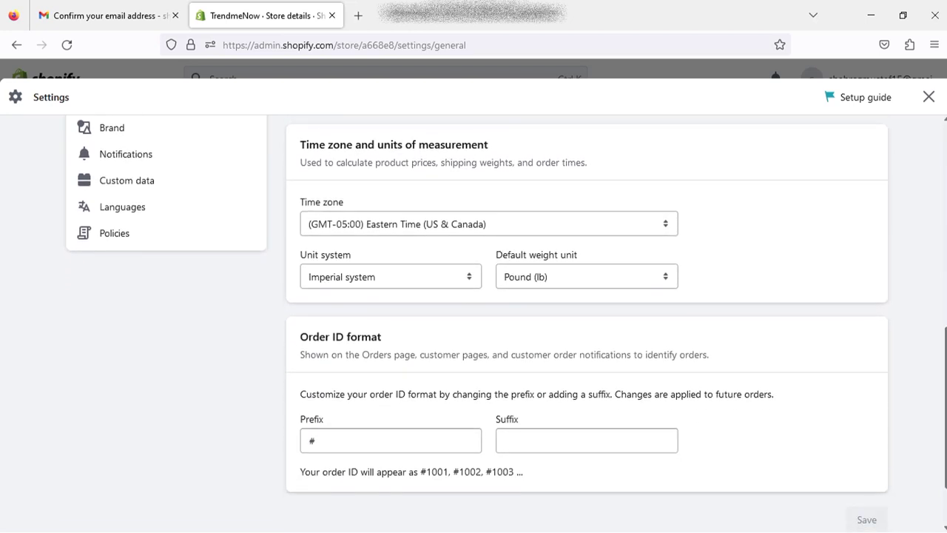
{"action": "left_click", "coordinate": [641, 222]}
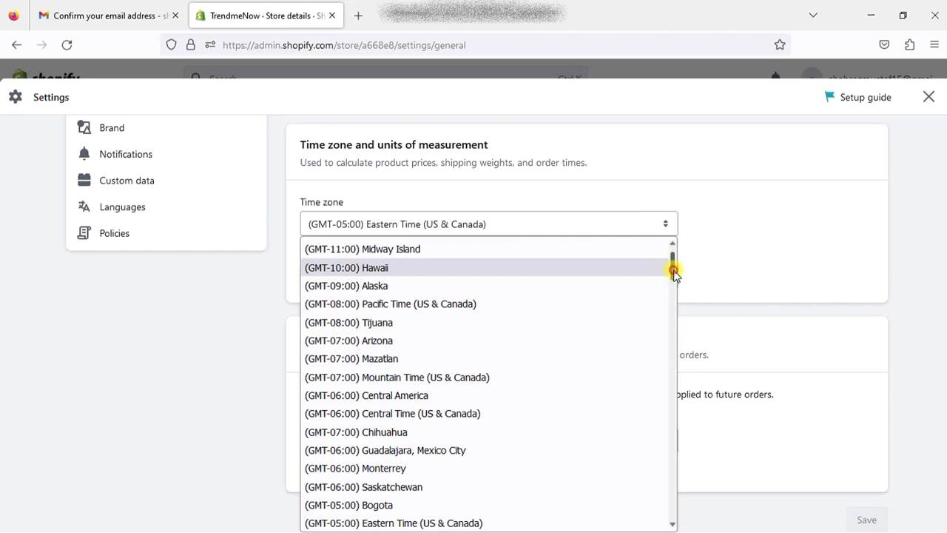
{"action": "left_click_drag", "start_coordinate": [675, 268], "coordinate": [661, 443]}
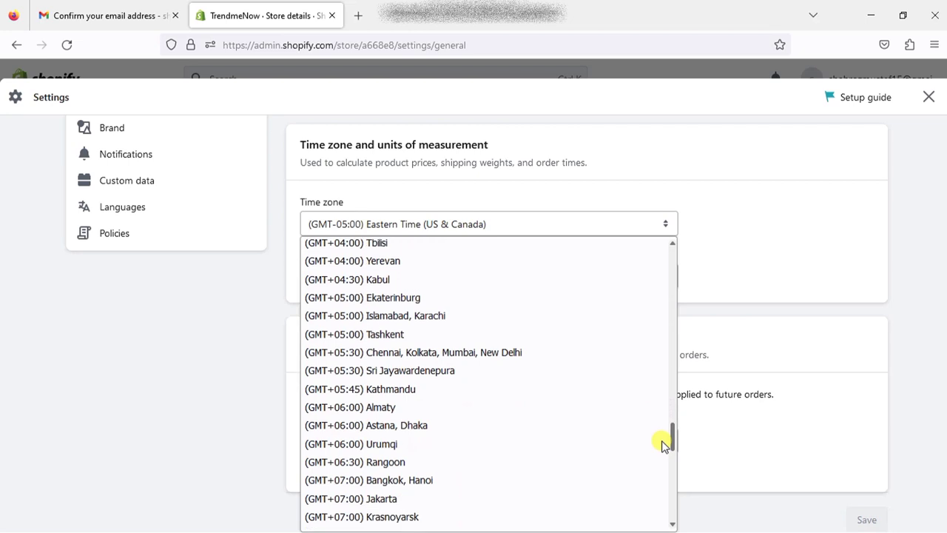
{"action": "left_click", "coordinate": [383, 322]}
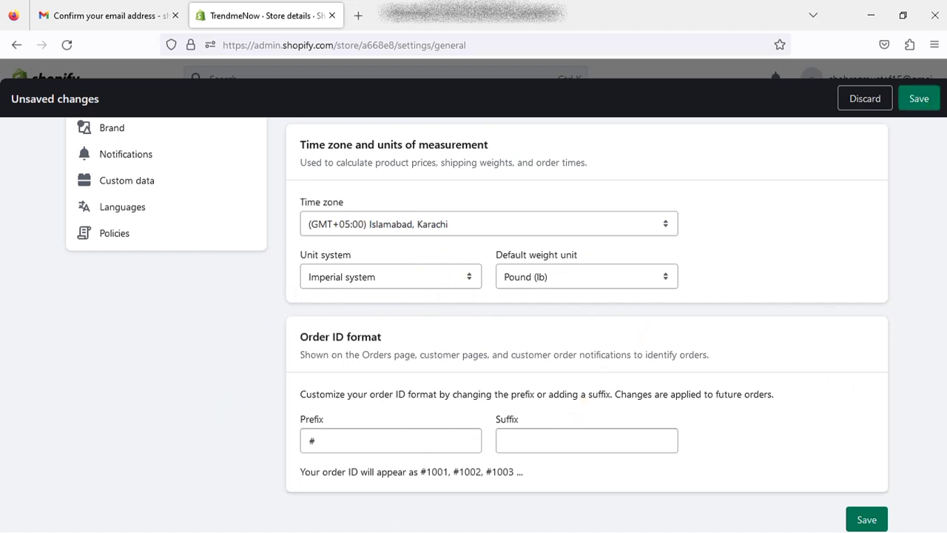
{"action": "left_click", "coordinate": [922, 99]}
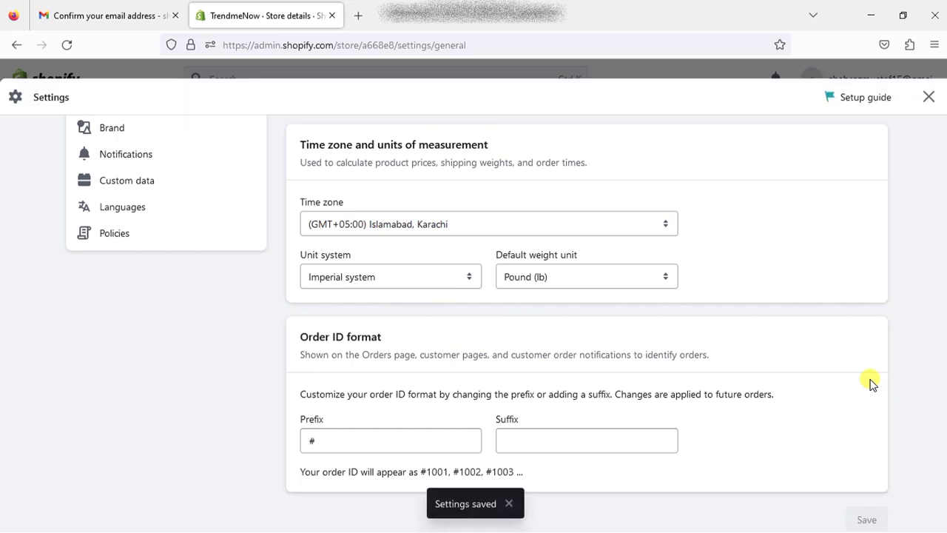
Open the billing information for editing and set its country/region to Pakistan
{"action": "scroll", "coordinate": [945, 288], "scroll_direction": "up", "scroll_amount": 5}
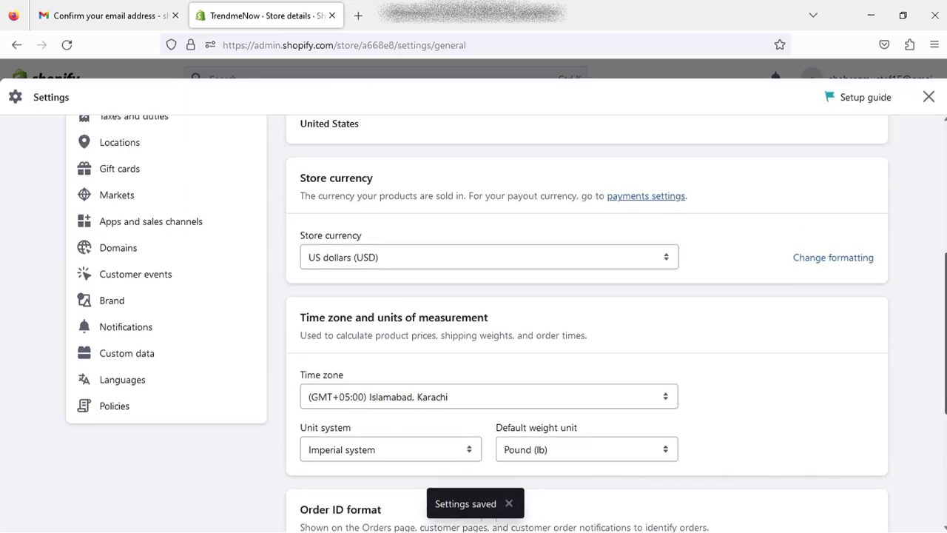
{"action": "scroll", "coordinate": [945, 289], "scroll_direction": "down", "scroll_amount": 2}
{"action": "scroll", "coordinate": [925, 237], "scroll_direction": "up", "scroll_amount": 2}
{"action": "left_click", "coordinate": [863, 227]}
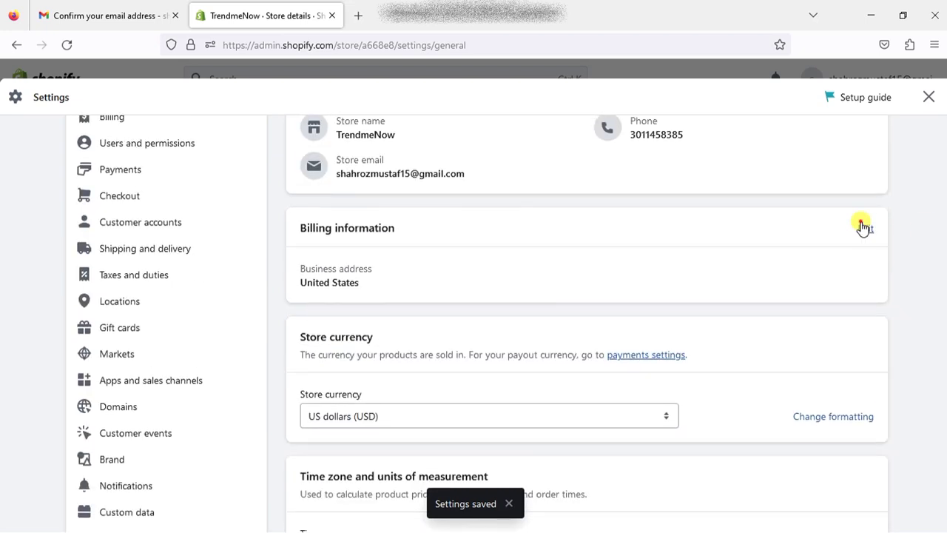
{"action": "scroll", "coordinate": [518, 325], "scroll_direction": "down", "scroll_amount": 2}
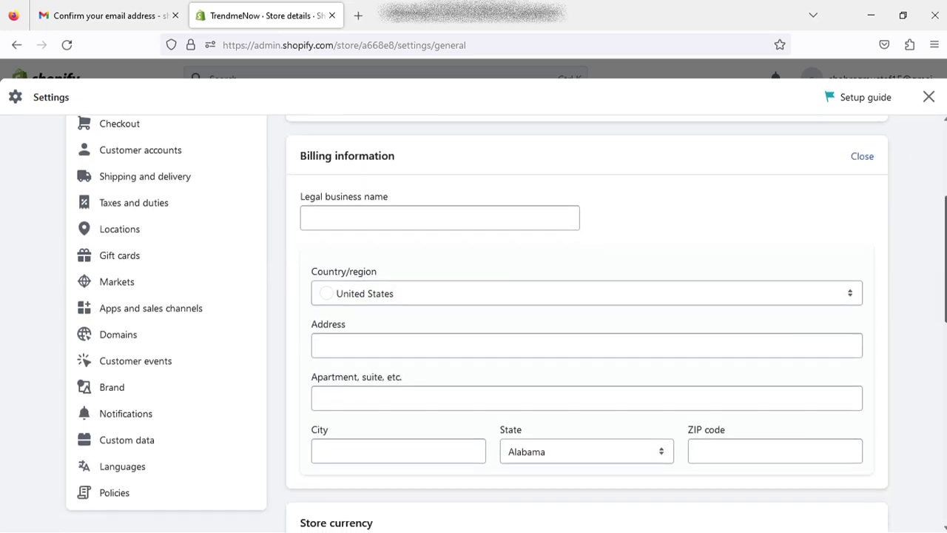
{"action": "scroll", "coordinate": [477, 323], "scroll_direction": "down", "scroll_amount": 1}
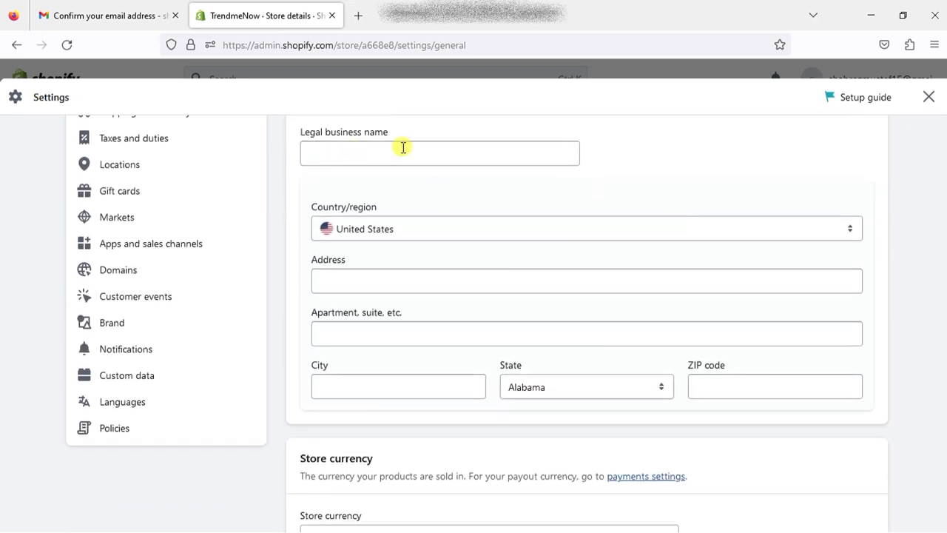
{"action": "left_click", "coordinate": [715, 231]}
{"action": "key", "text": "p"}
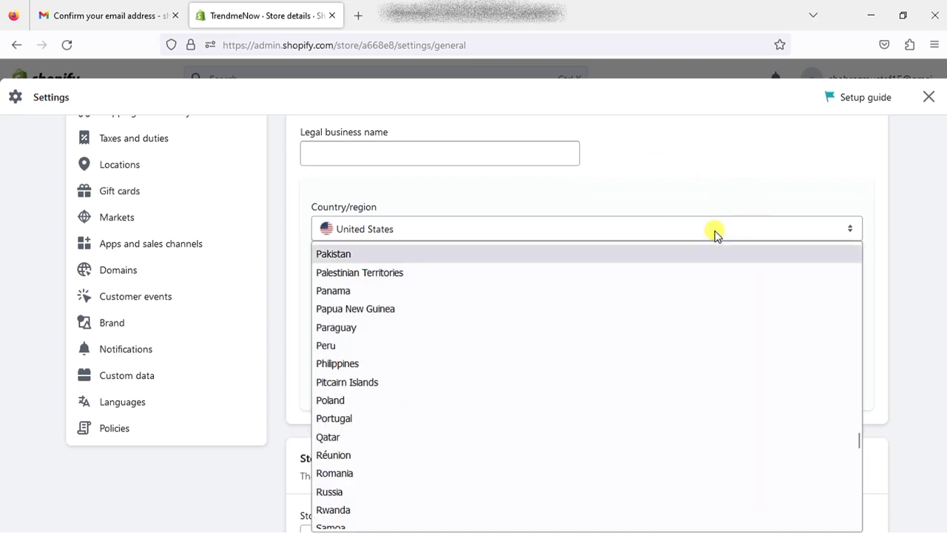
{"action": "key", "text": "Return"}
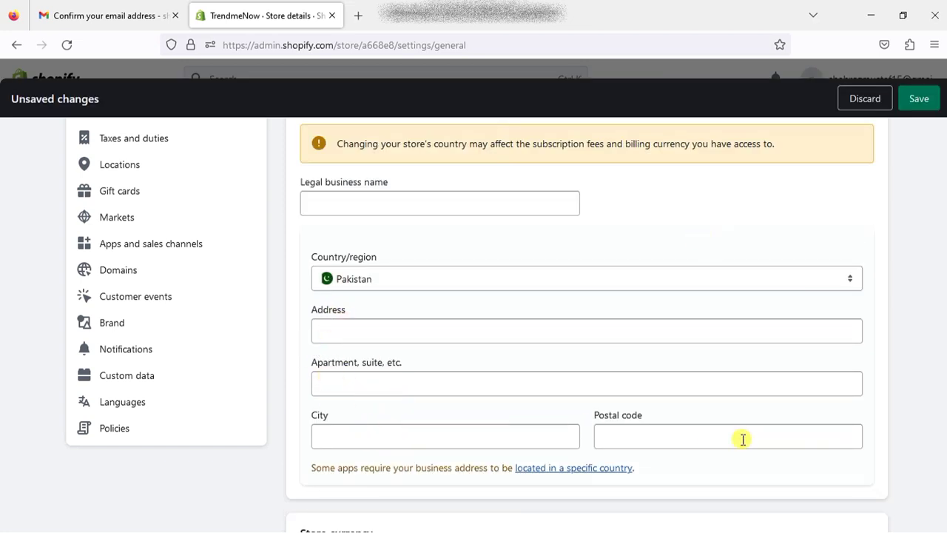
Search Google for "lahore postal code" in a new browser tab to look up the billing address's postal code
{"action": "left_click", "coordinate": [357, 16]}
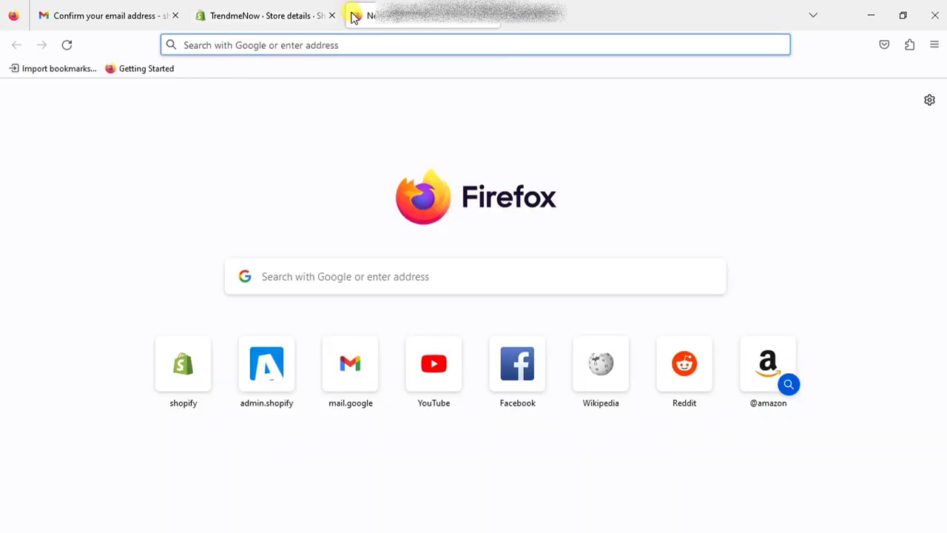
{"action": "type", "text": "lahore"}
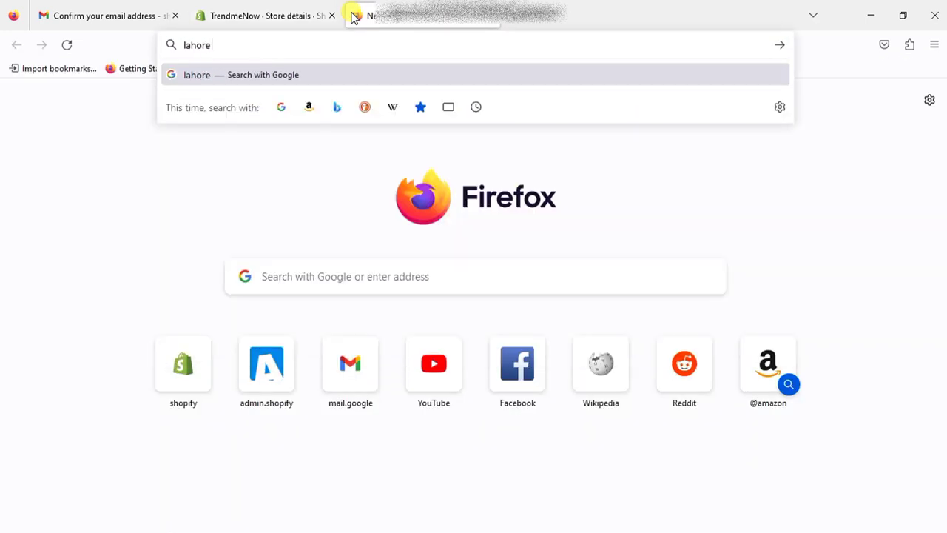
{"action": "type", "text": " postal "}
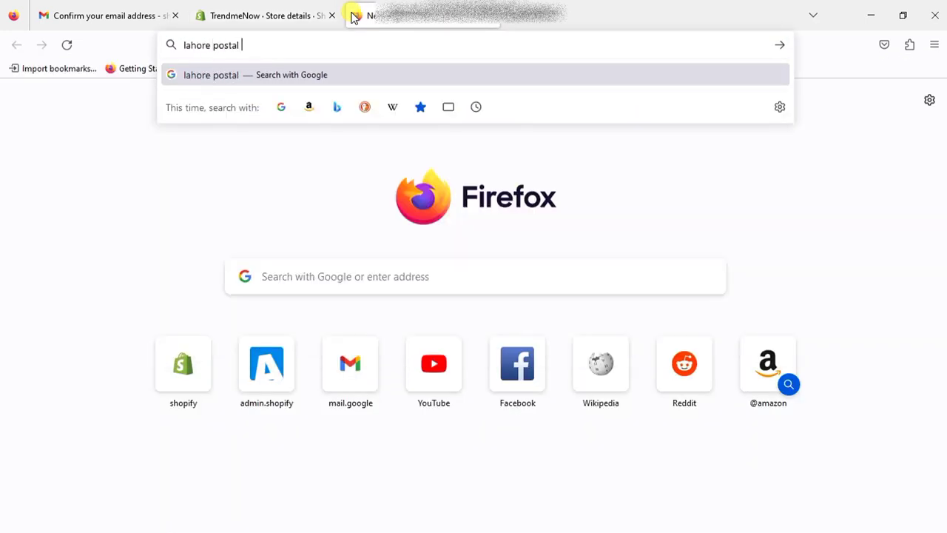
{"action": "type", "text": "code"}
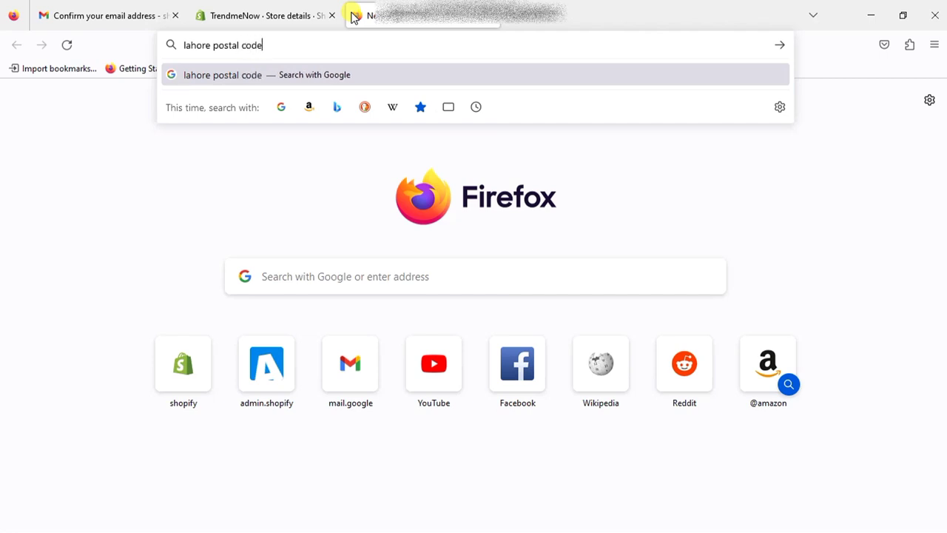
{"action": "key", "text": "Return"}
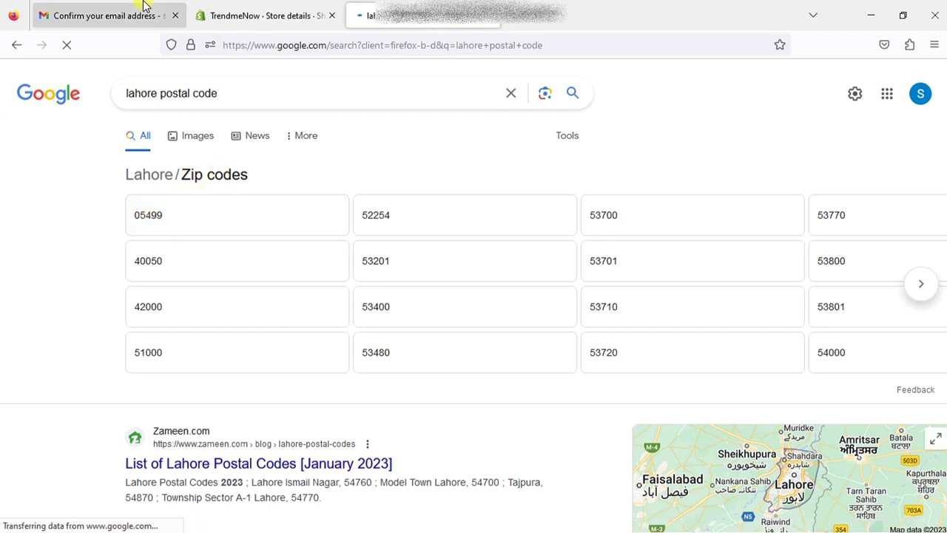
{"action": "left_click", "coordinate": [272, 9]}
{"action": "left_click", "coordinate": [651, 436]}
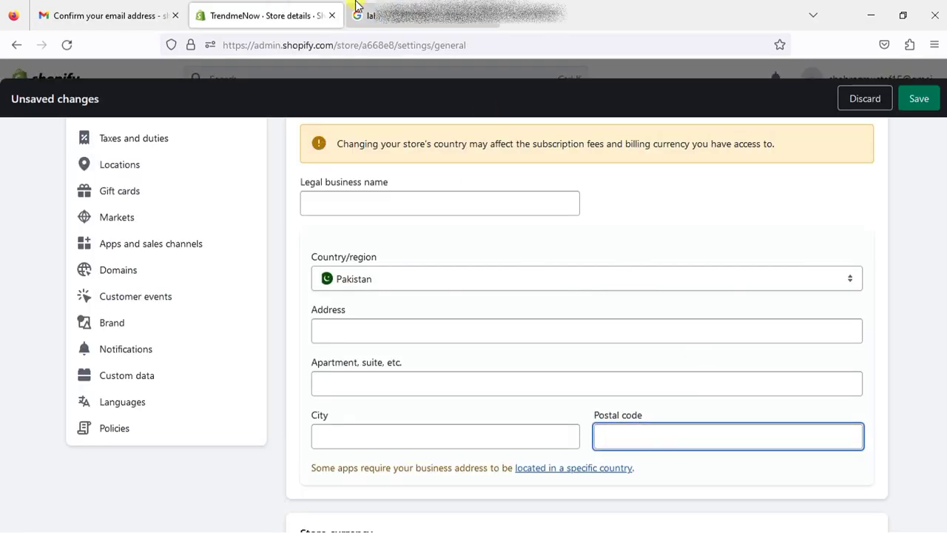
{"action": "left_click", "coordinate": [370, 11]}
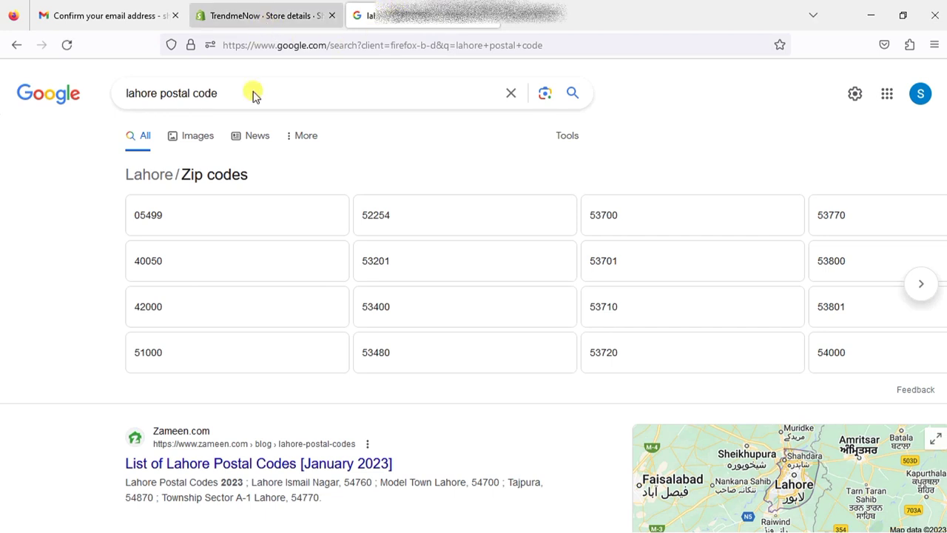
Return to the Shopify store settings, complete the billing information with the postal code, city and street address, and save
{"action": "left_click", "coordinate": [244, 15]}
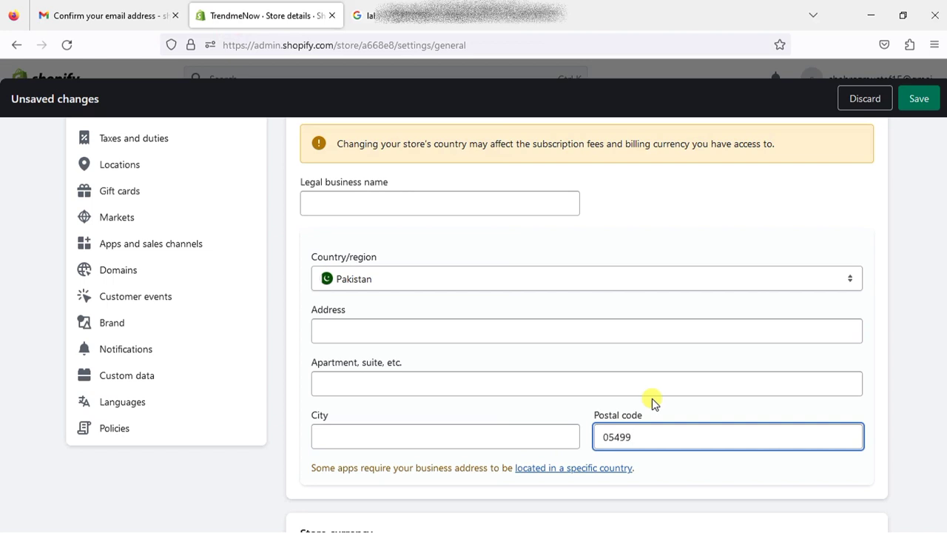
{"action": "left_click", "coordinate": [355, 429]}
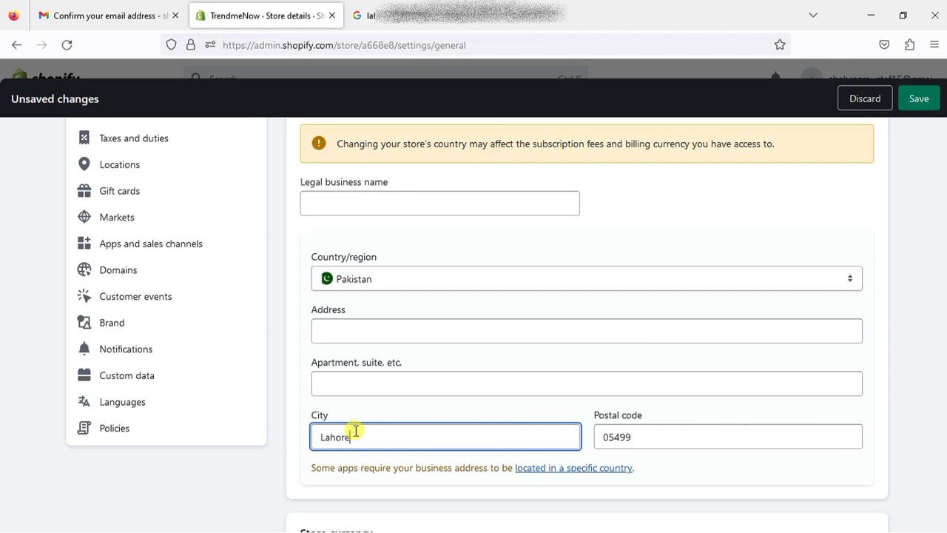
{"action": "left_click", "coordinate": [405, 331]}
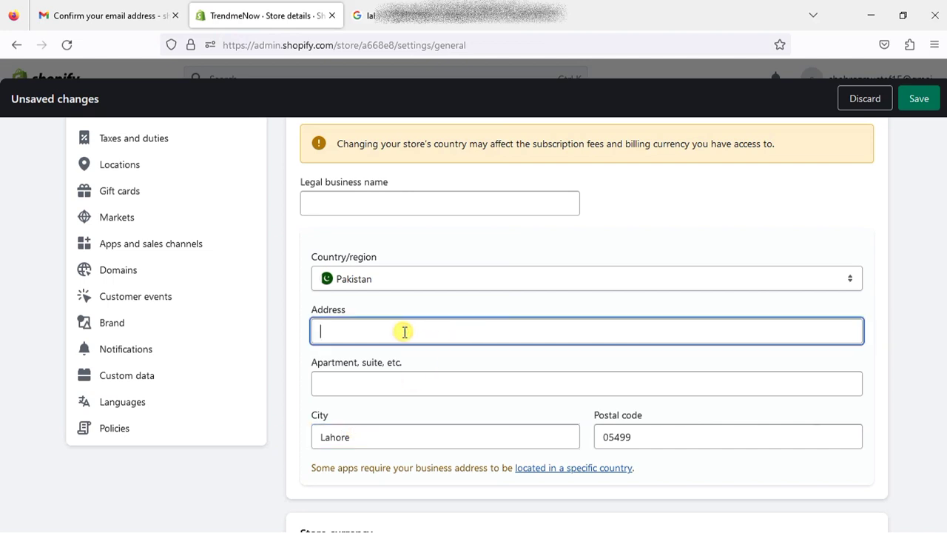
{"action": "type", "text": "Bahria Town"}
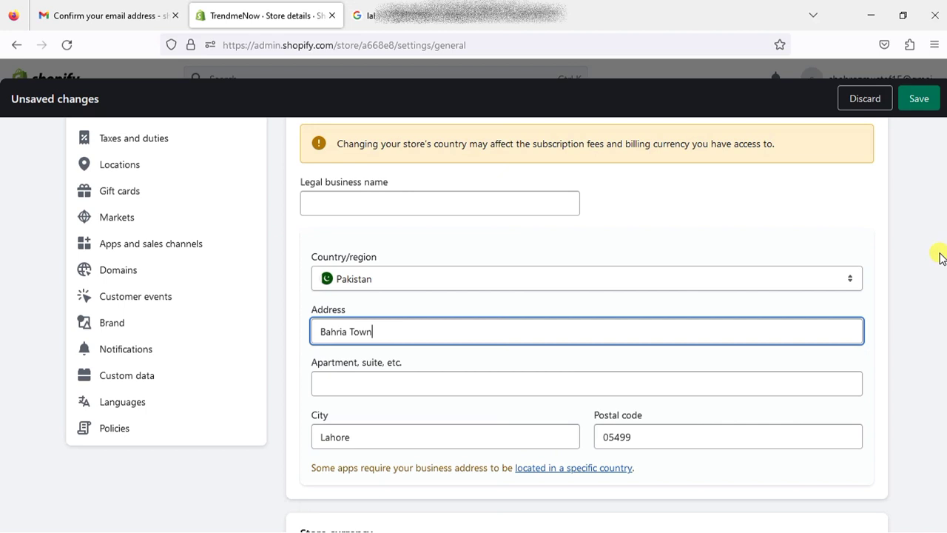
{"action": "left_click", "coordinate": [919, 101]}
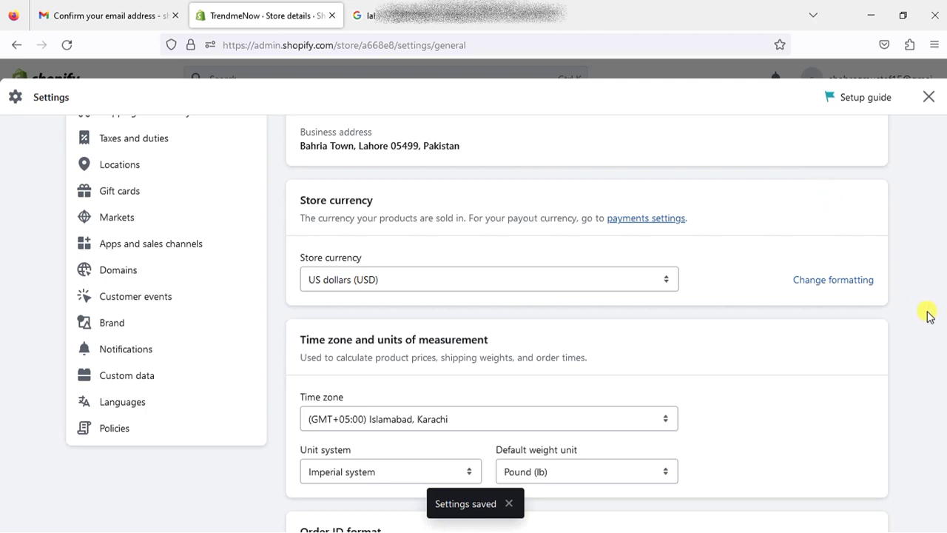
Reopen the billing information, try adding extra text to the street address, remove it again, and save
{"action": "scroll", "coordinate": [940, 348], "scroll_direction": "up", "scroll_amount": 2}
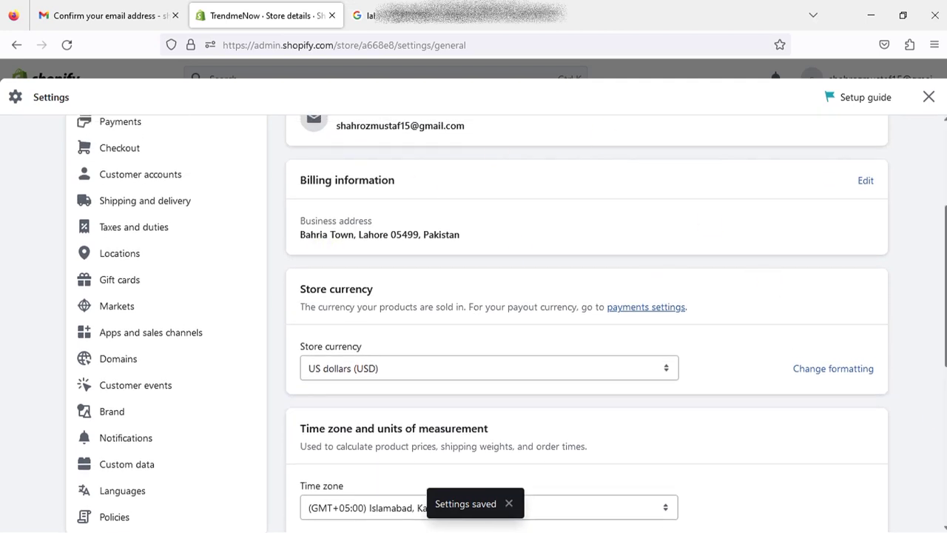
{"action": "left_click", "coordinate": [862, 180]}
{"action": "scroll", "coordinate": [587, 296], "scroll_direction": "down", "scroll_amount": 1}
{"action": "scroll", "coordinate": [850, 318], "scroll_direction": "down", "scroll_amount": 2}
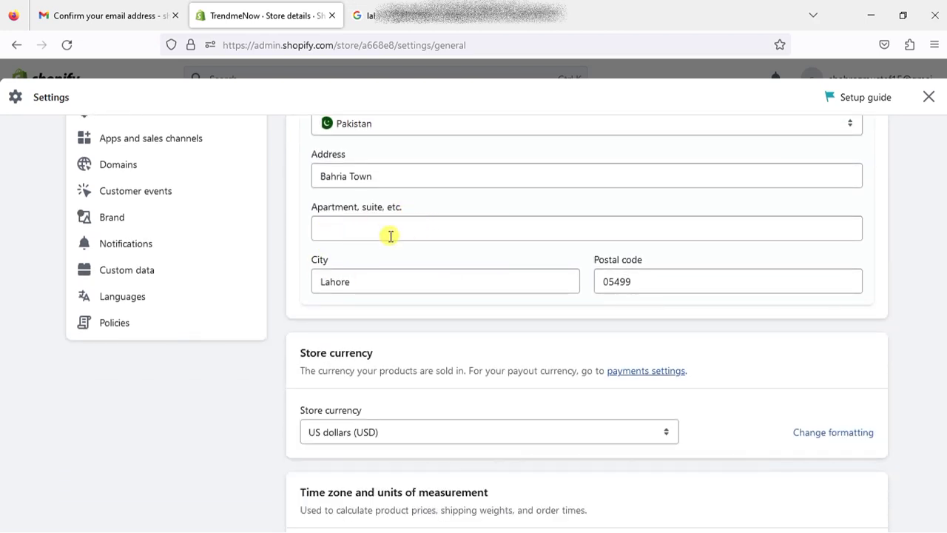
{"action": "left_click", "coordinate": [396, 175]}
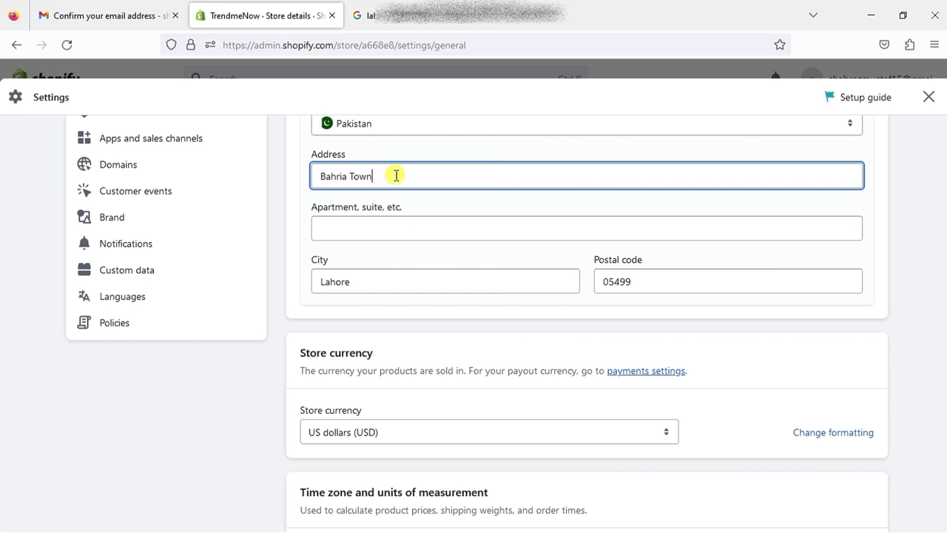
{"action": "type", "text": "hhsajhasdha"}
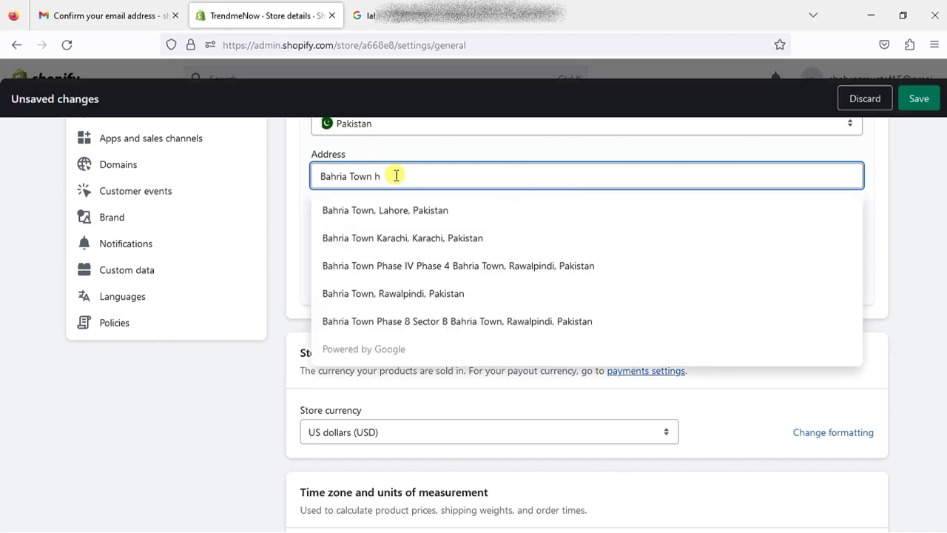
{"action": "key", "text": "BackSpace"}
{"action": "key", "text": "BackSpace"}
{"action": "key", "text": "BackSpace"}
{"action": "key", "text": "BackSpace"}
{"action": "key", "text": "BackSpace"}
{"action": "key", "text": "BackSpace"}
{"action": "key", "text": "BackSpace"}
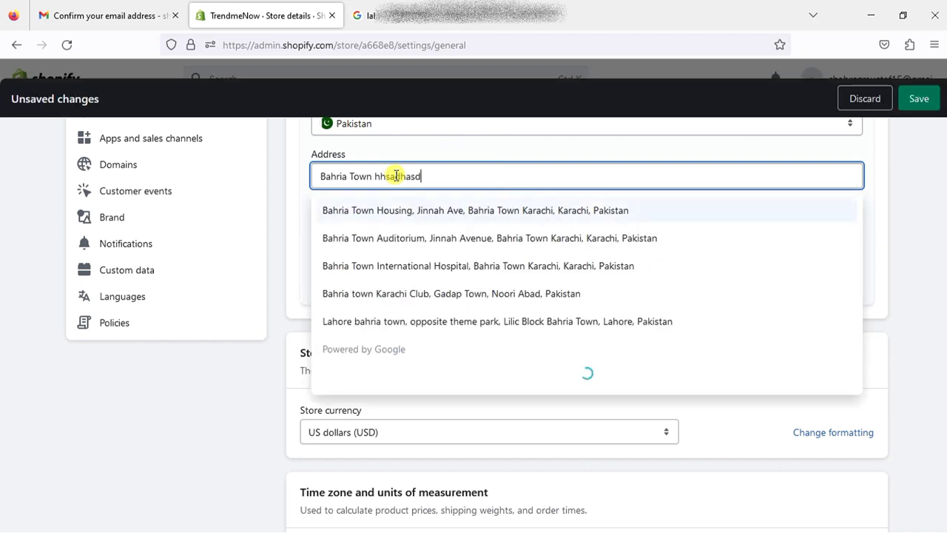
{"action": "key", "text": "BackSpace"}
{"action": "key", "text": "BackSpace"}
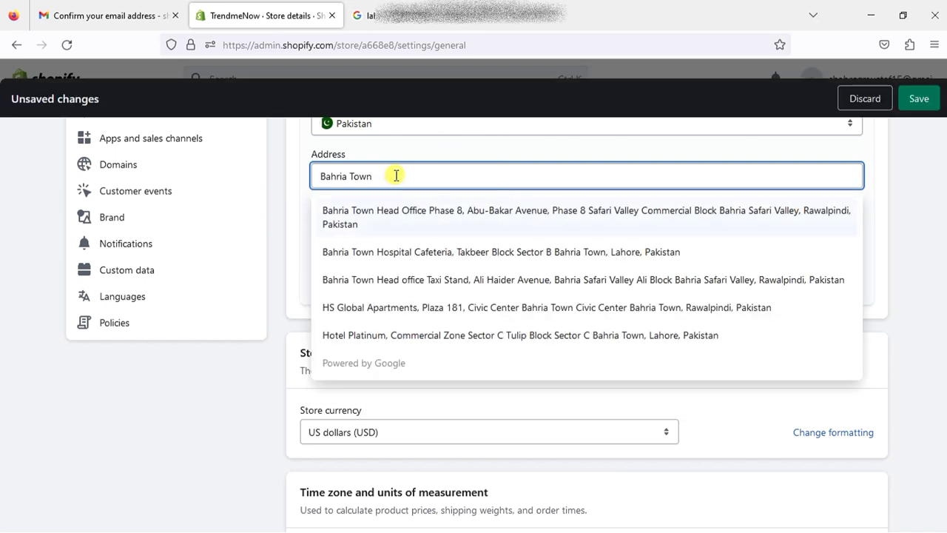
{"action": "left_click", "coordinate": [394, 212]}
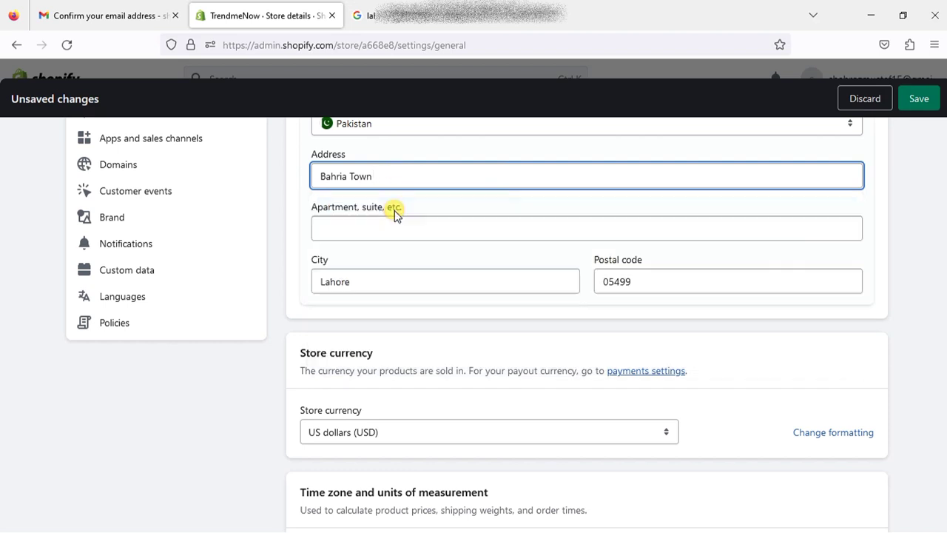
{"action": "left_click", "coordinate": [925, 105]}
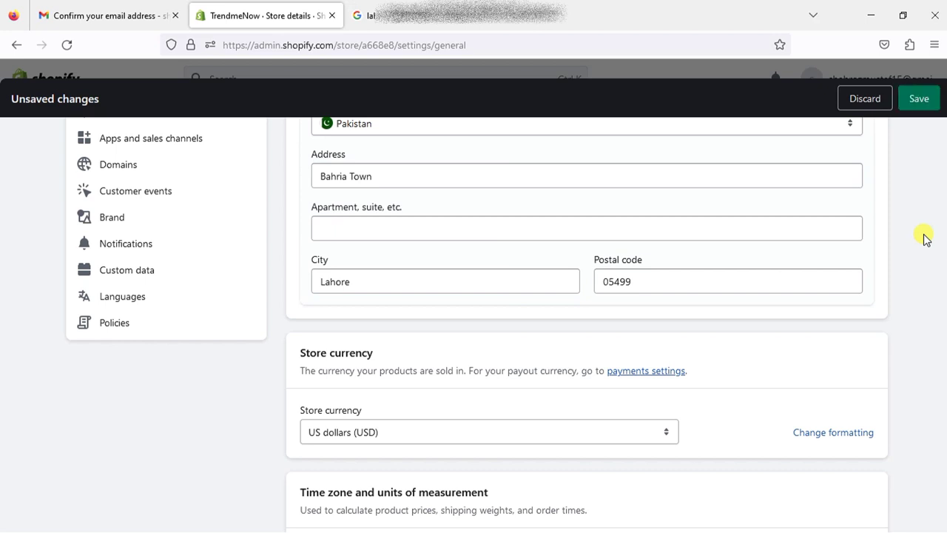
Set the store currency to Pakistani rupees (PKR) and save the settings
{"action": "scroll", "coordinate": [925, 236], "scroll_direction": "down", "scroll_amount": 3}
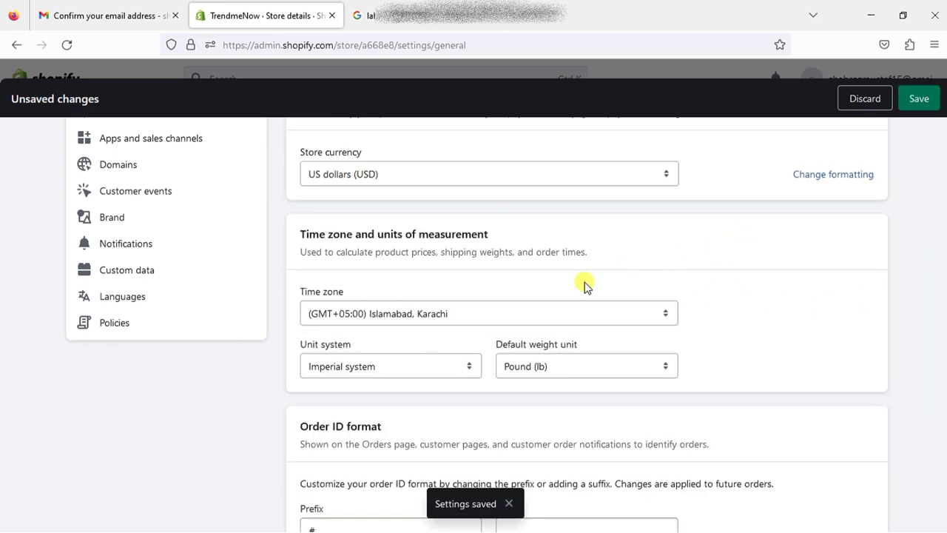
{"action": "left_click_drag", "start_coordinate": [943, 300], "coordinate": [943, 221]}
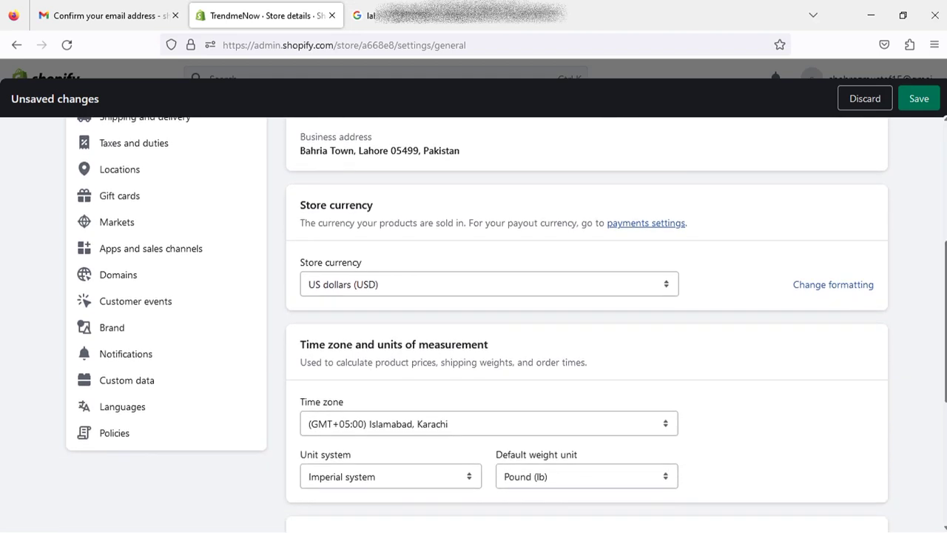
{"action": "left_click", "coordinate": [637, 287]}
{"action": "key", "text": "p"}
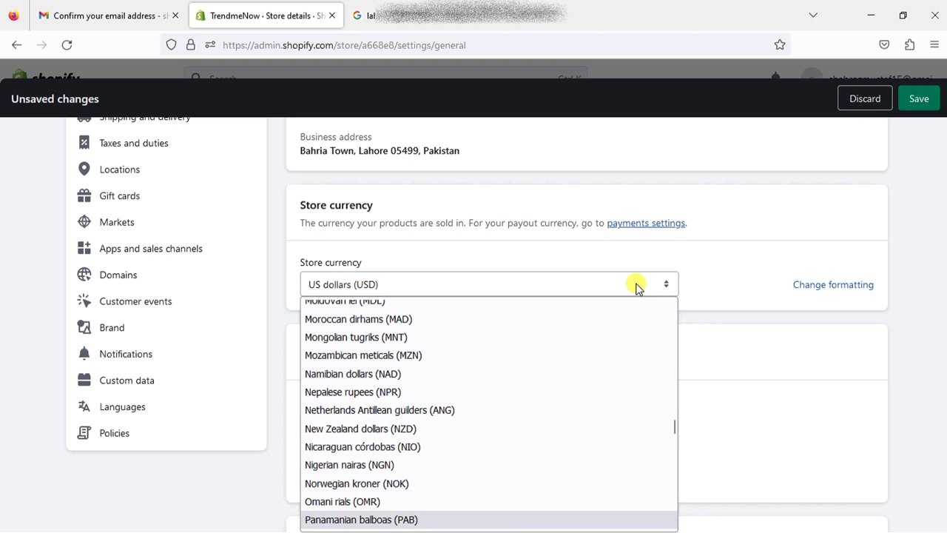
{"action": "key", "text": "Down"}
{"action": "key", "text": "Return"}
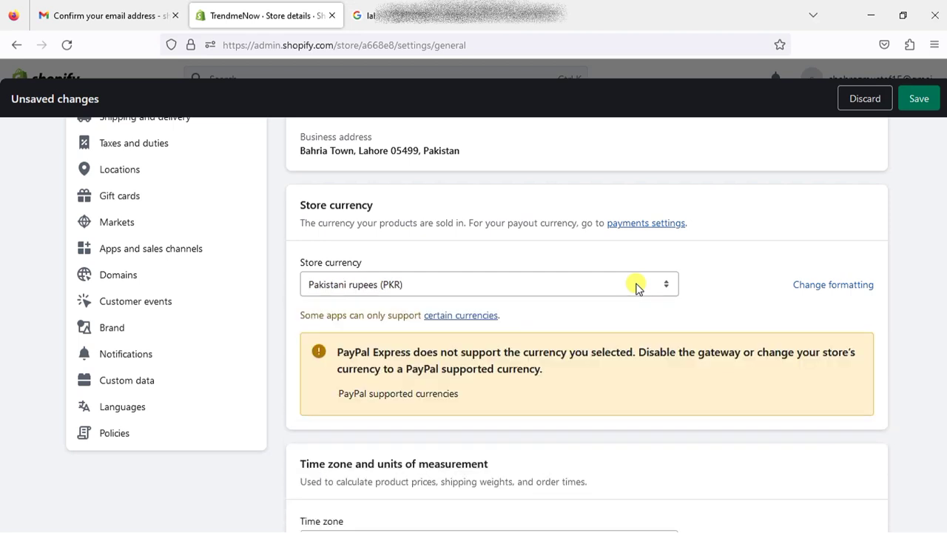
{"action": "left_click", "coordinate": [915, 99]}
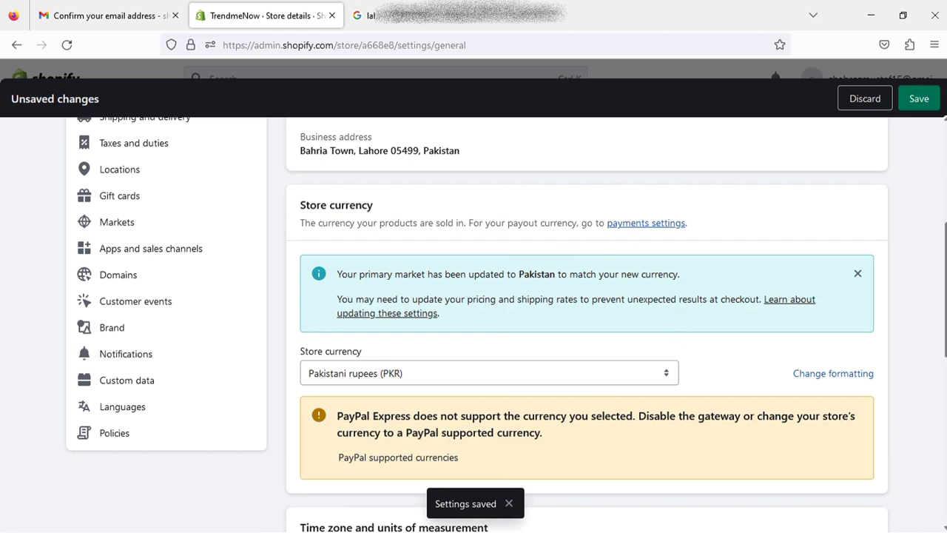
Review the order ID format section of the store details, including its prefix field
{"action": "scroll", "coordinate": [506, 325], "scroll_direction": "down", "scroll_amount": 10}
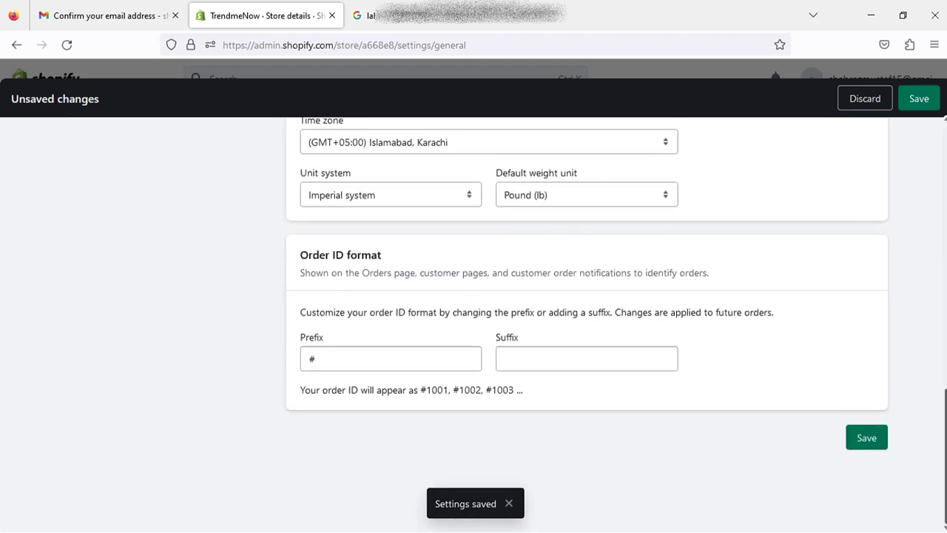
{"action": "left_click", "coordinate": [332, 355]}
{"action": "scroll", "coordinate": [681, 317], "scroll_direction": "up", "scroll_amount": 5}
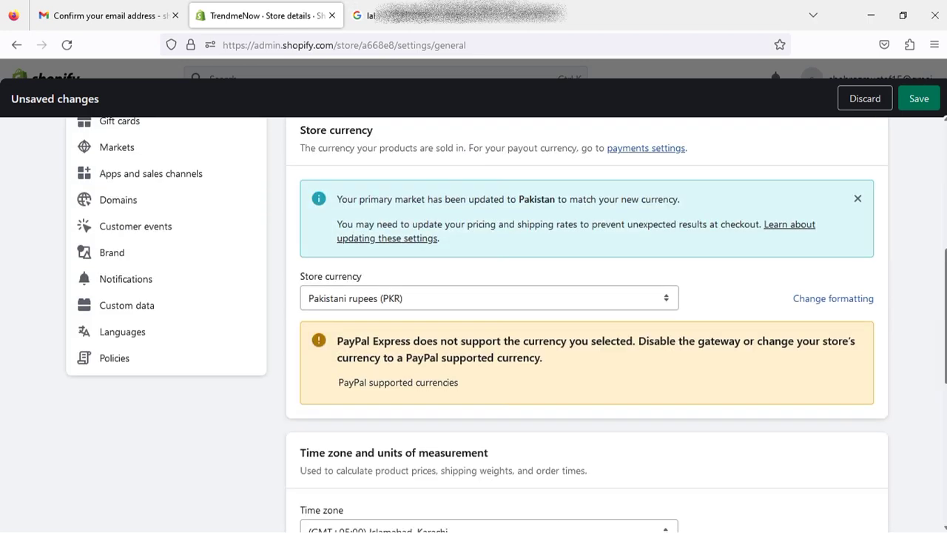
{"action": "scroll", "coordinate": [586, 326], "scroll_direction": "up", "scroll_amount": 5}
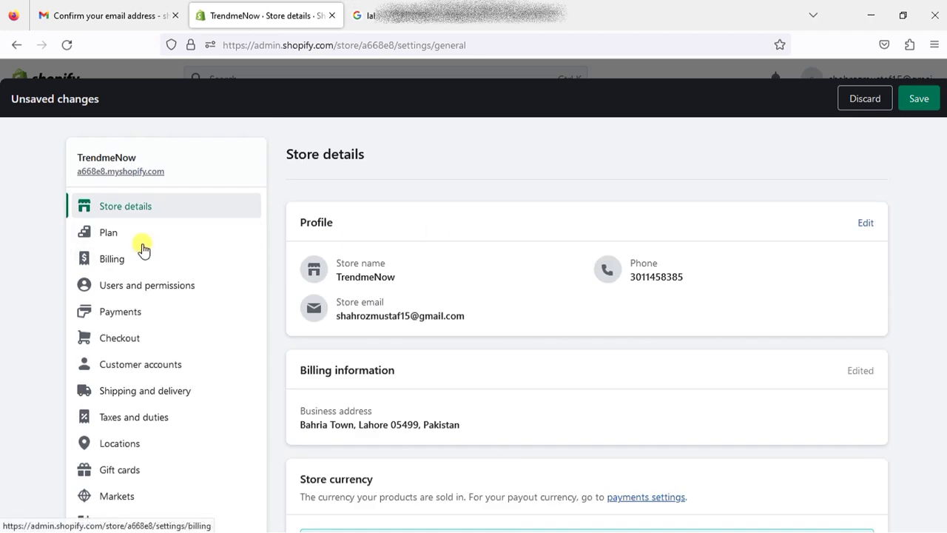
Try to open the billing settings, stay on the store details page, and save the settings again
{"action": "left_click", "coordinate": [130, 263]}
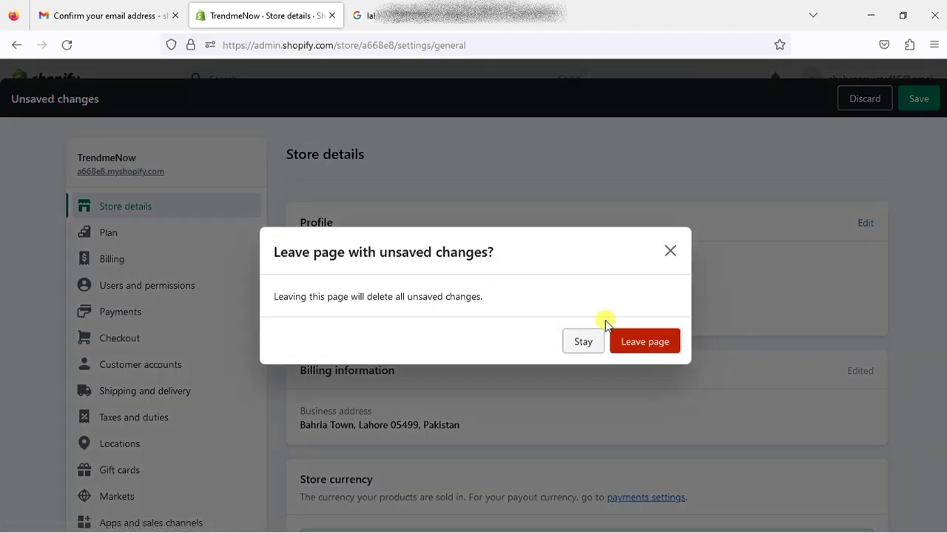
{"action": "left_click", "coordinate": [671, 251]}
{"action": "left_click", "coordinate": [925, 98]}
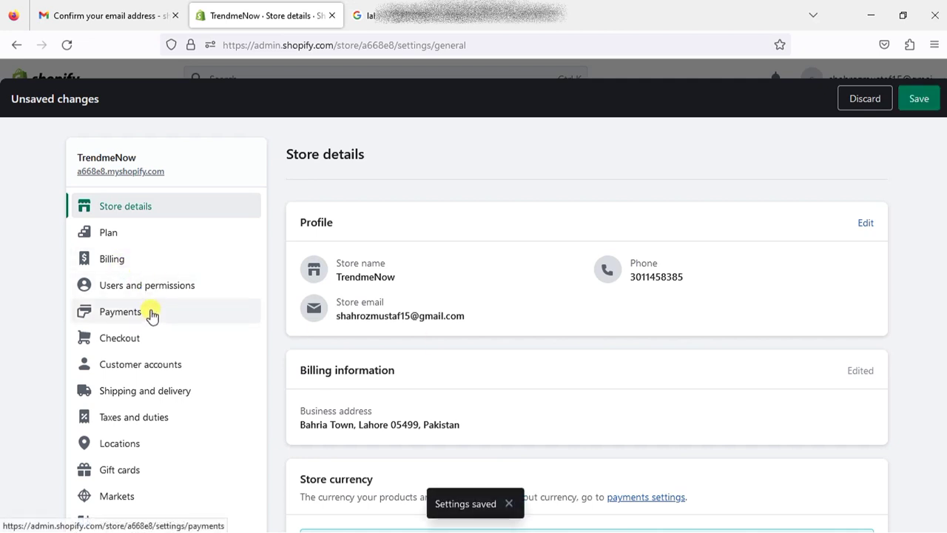
Leave the store details page despite unsaved changes and review the store's users and permissions settings
{"action": "left_click", "coordinate": [181, 295]}
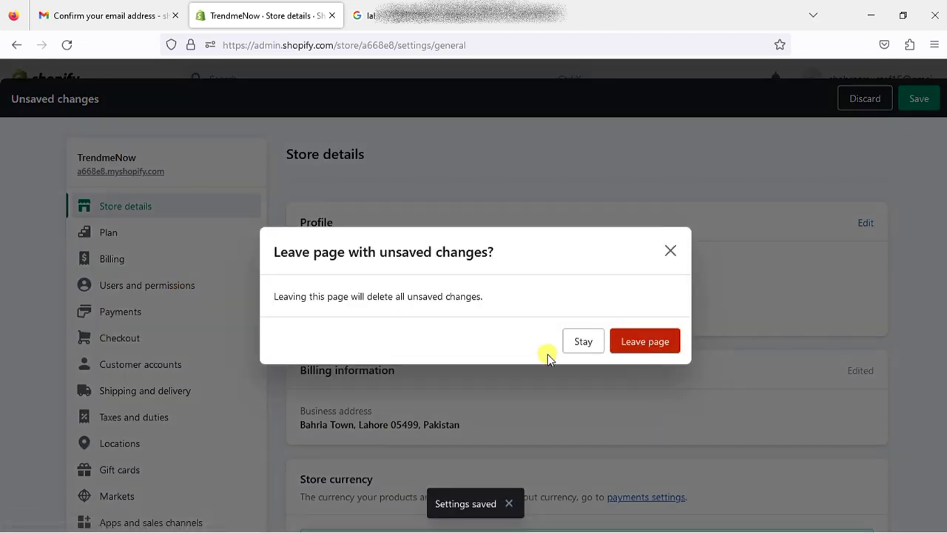
{"action": "left_click", "coordinate": [635, 352]}
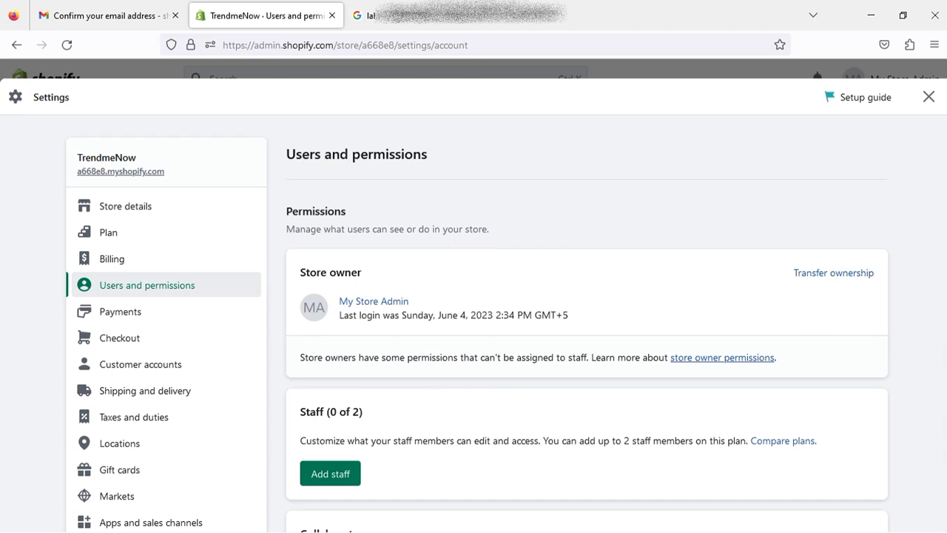
{"action": "scroll", "coordinate": [814, 306], "scroll_direction": "down", "scroll_amount": 5}
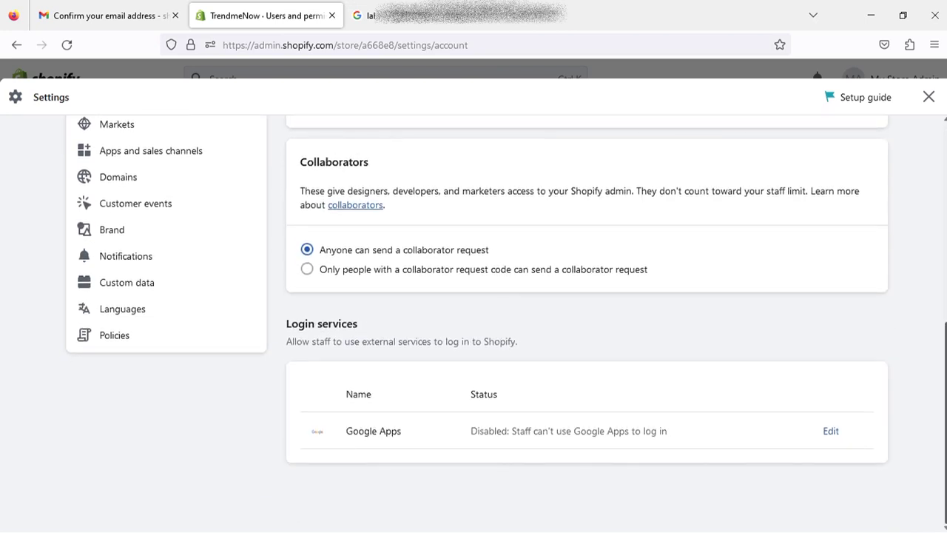
{"action": "scroll", "coordinate": [143, 409], "scroll_direction": "up", "scroll_amount": 7}
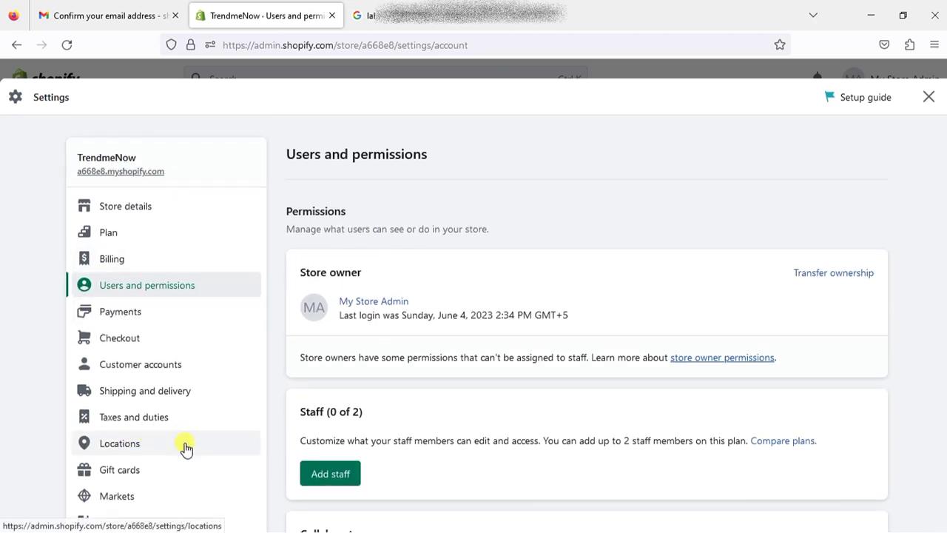
Open the default Shop location for editing and set its country/region to Pakistan
{"action": "left_click", "coordinate": [110, 446]}
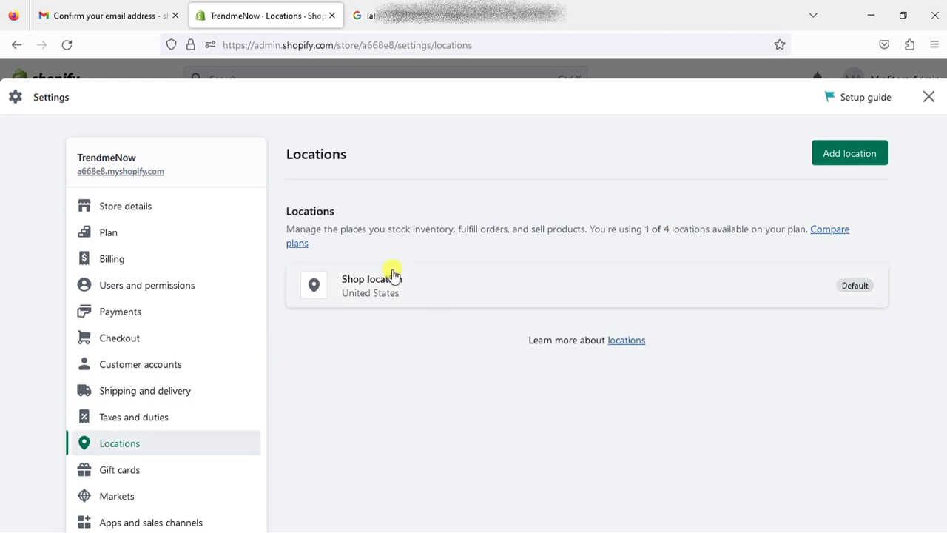
{"action": "left_click", "coordinate": [429, 274]}
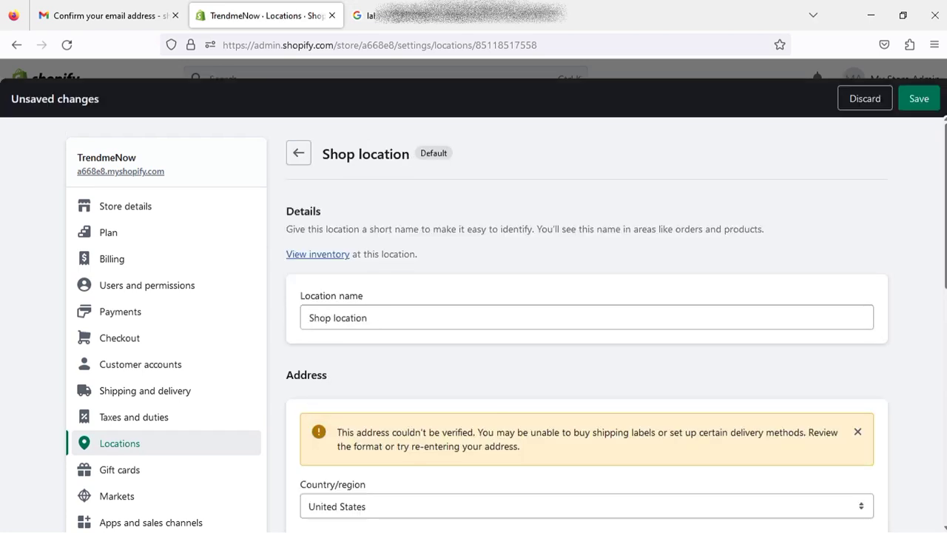
{"action": "scroll", "coordinate": [482, 264], "scroll_direction": "down", "scroll_amount": 3}
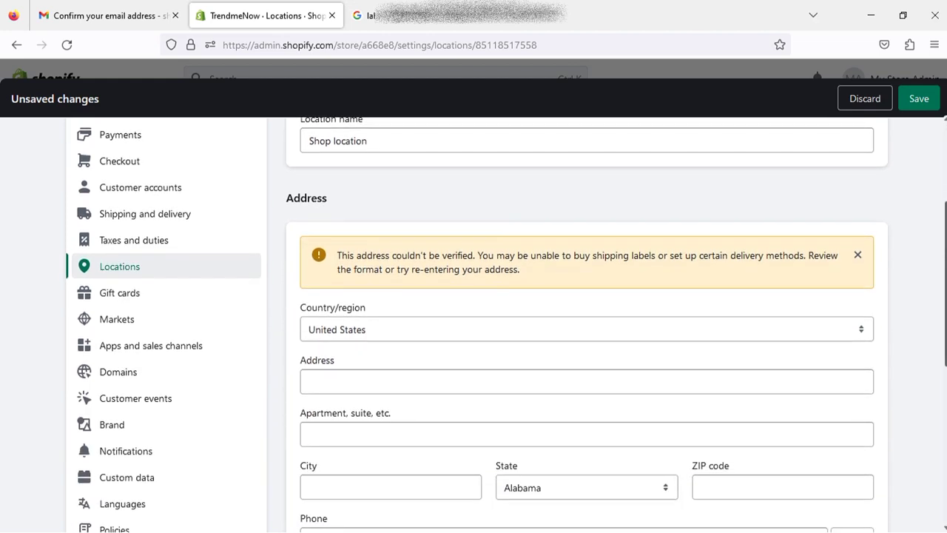
{"action": "scroll", "coordinate": [482, 326], "scroll_direction": "down", "scroll_amount": 2}
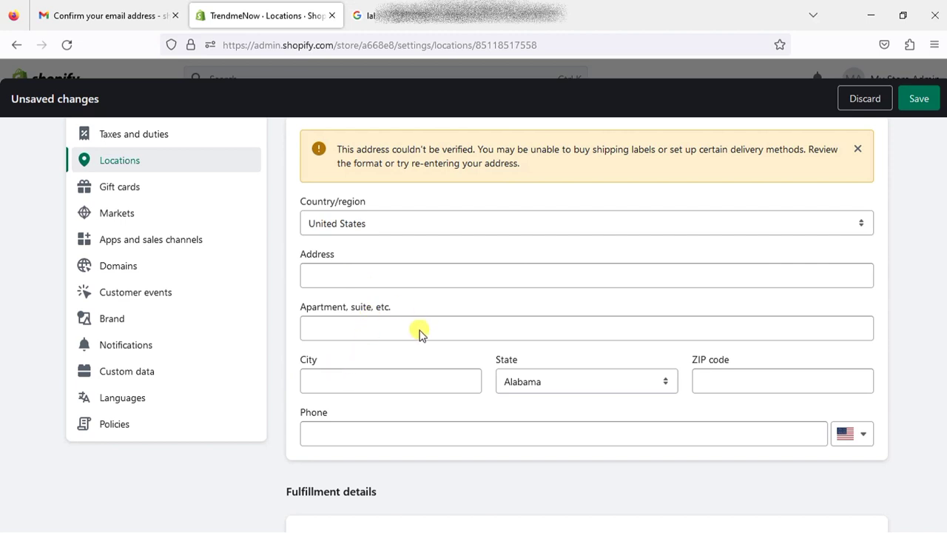
{"action": "left_click", "coordinate": [413, 231]}
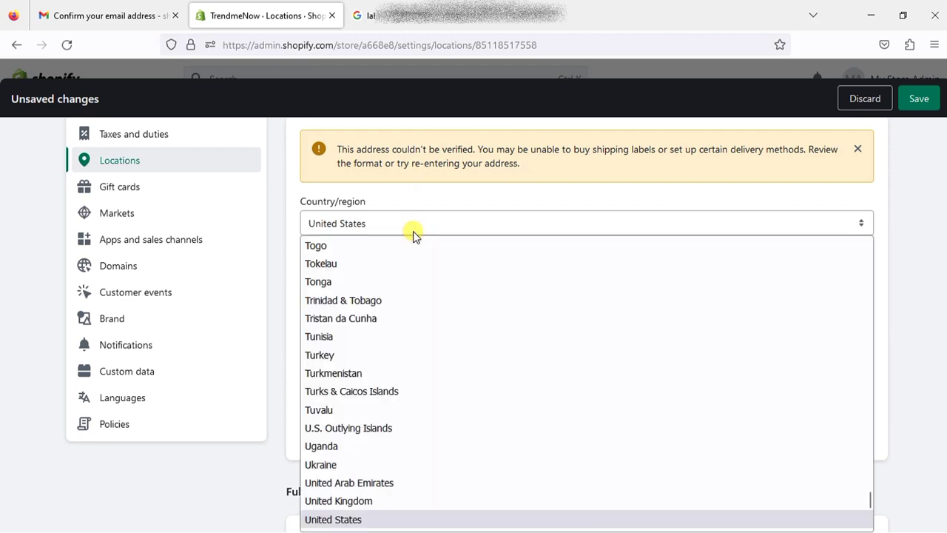
{"action": "key", "text": "p"}
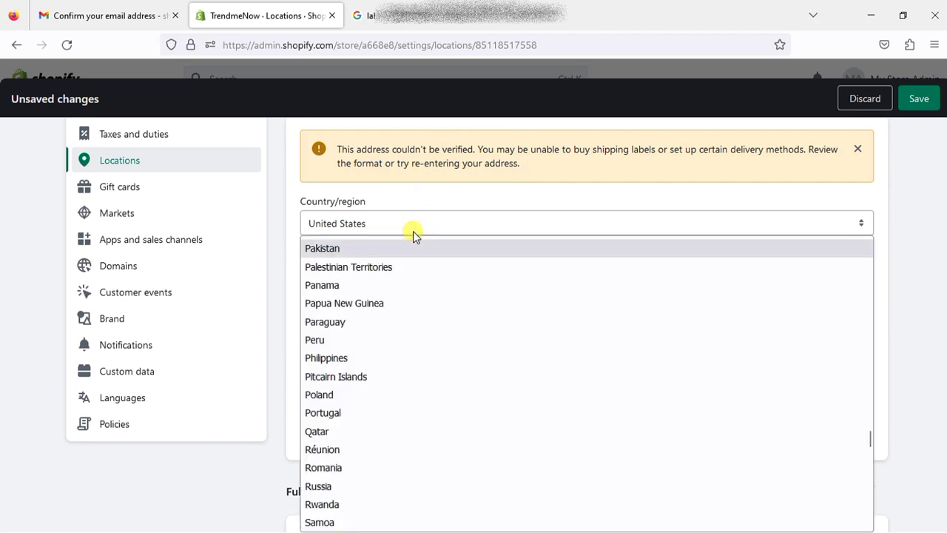
{"action": "key", "text": "Return"}
Fill in the shop location's city, postal code and phone number, checking the postal code in the Google search results
{"action": "left_click", "coordinate": [334, 276]}
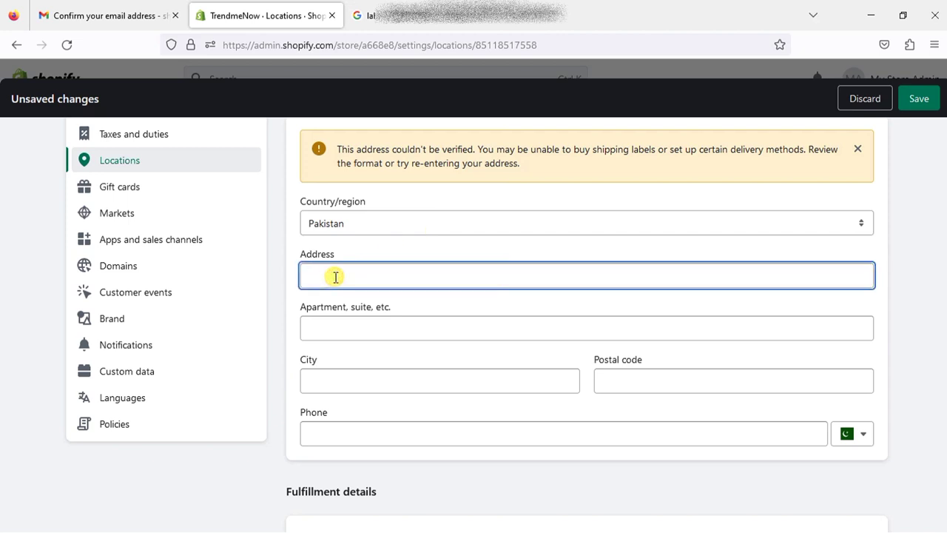
{"action": "left_click", "coordinate": [364, 371]}
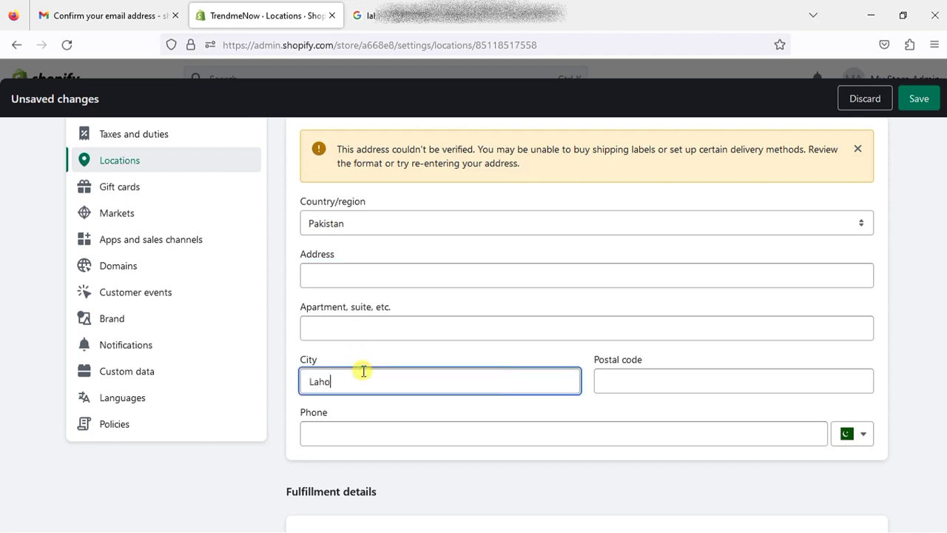
{"action": "left_click", "coordinate": [639, 378]}
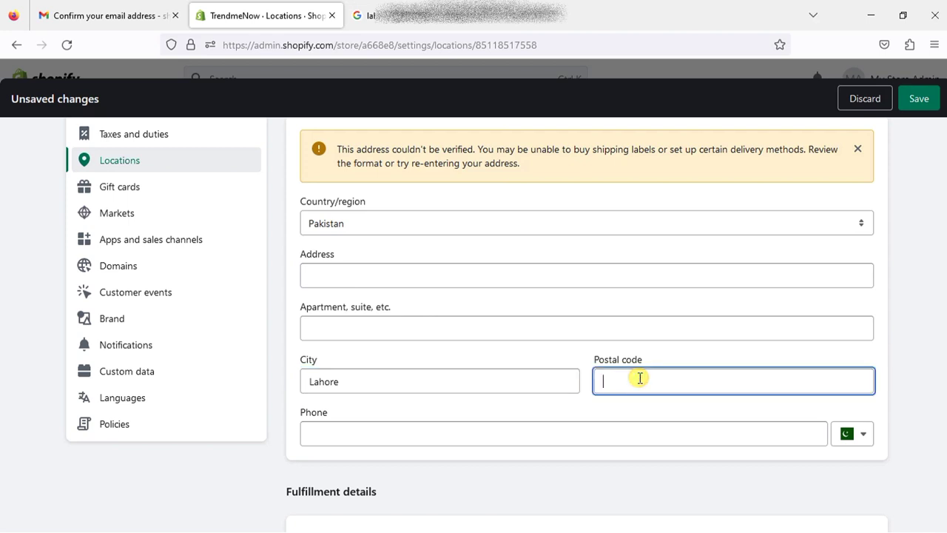
{"action": "left_click", "coordinate": [389, 35]}
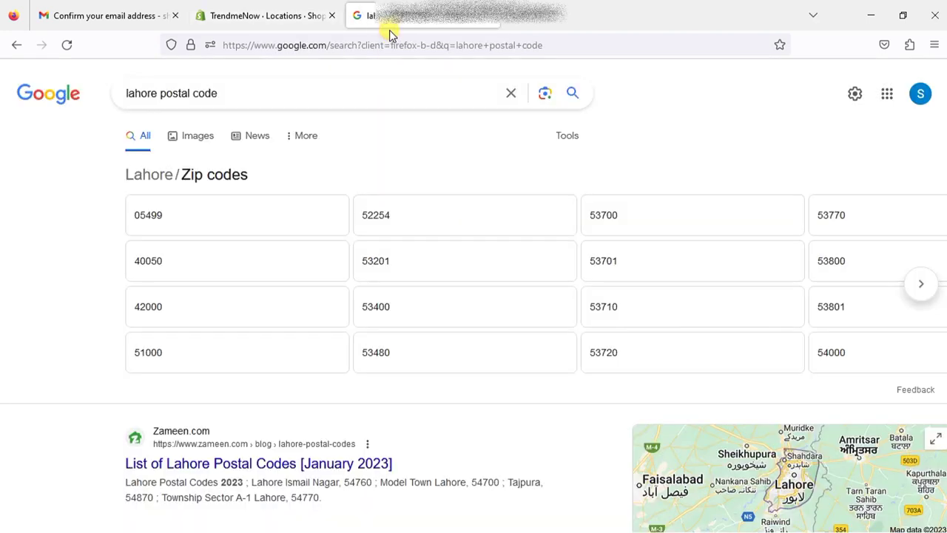
{"action": "left_click", "coordinate": [251, 4]}
{"action": "type", "text": "0"}
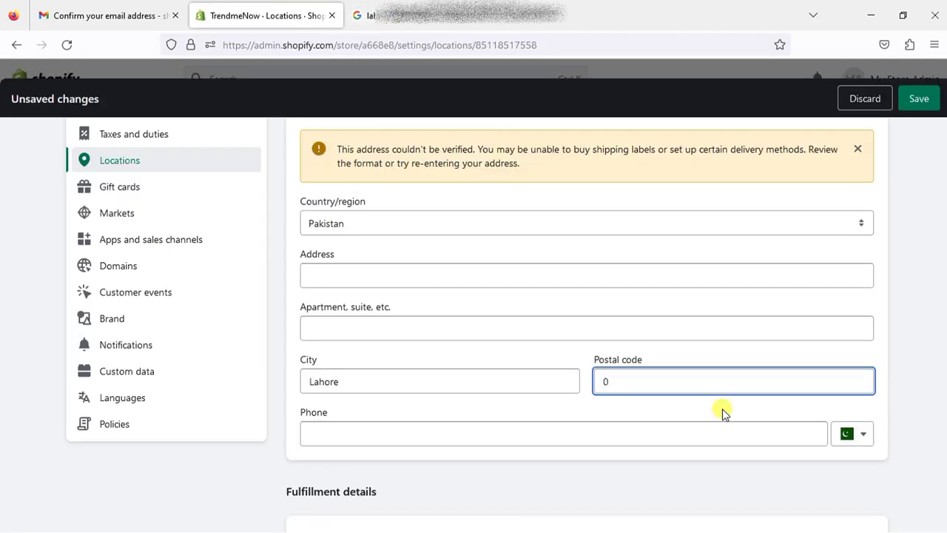
{"action": "type", "text": "5499"}
{"action": "left_click", "coordinate": [452, 430]}
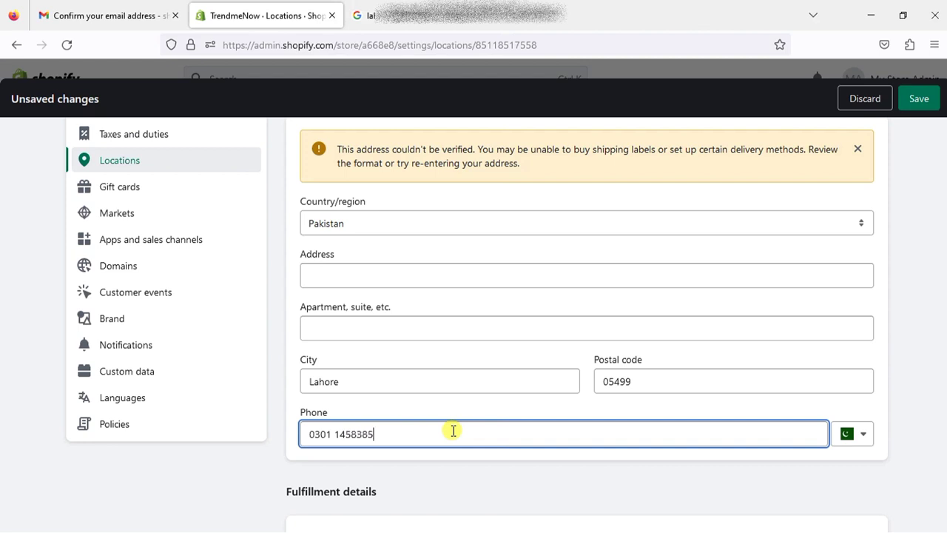
Fill in the shop location's street address from the matching address suggestion and save the location
{"action": "left_click", "coordinate": [355, 285]}
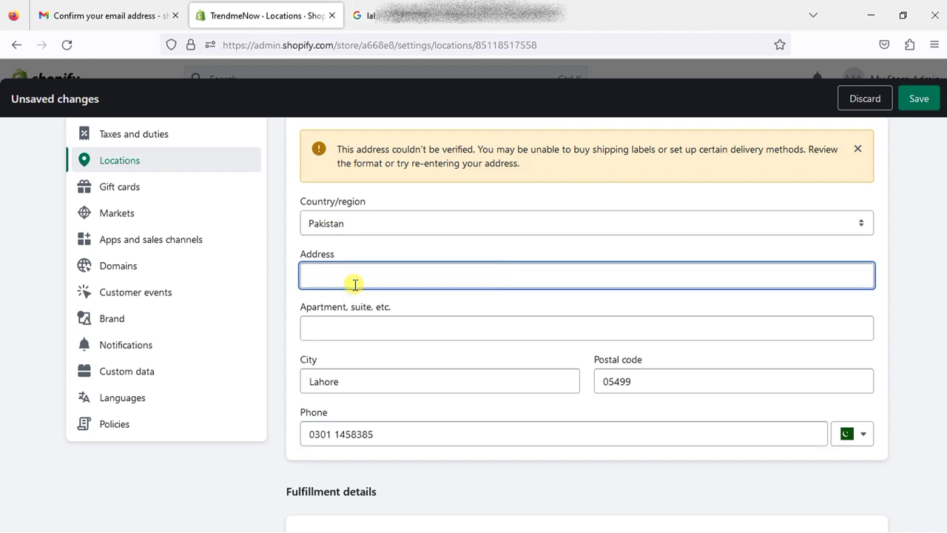
{"action": "type", "text": "lahore"}
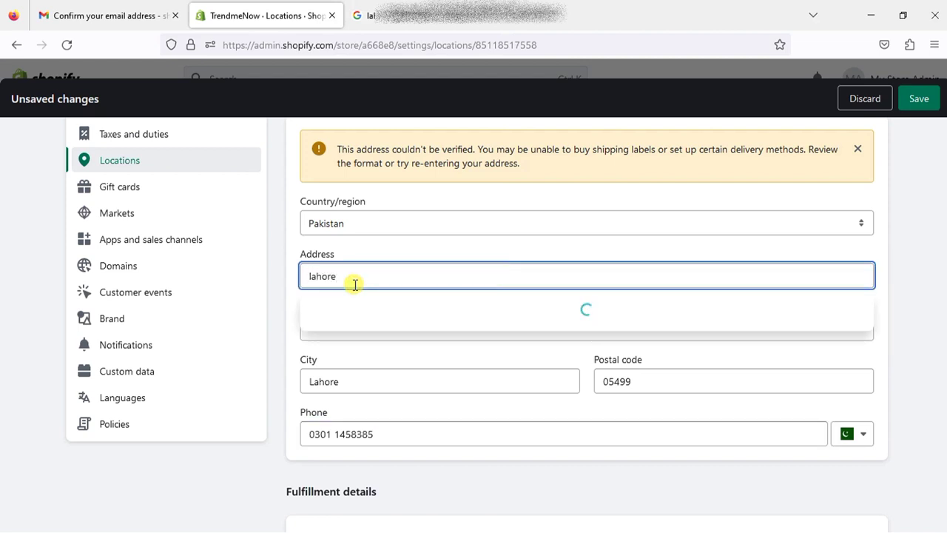
{"action": "type", "text": " bah"}
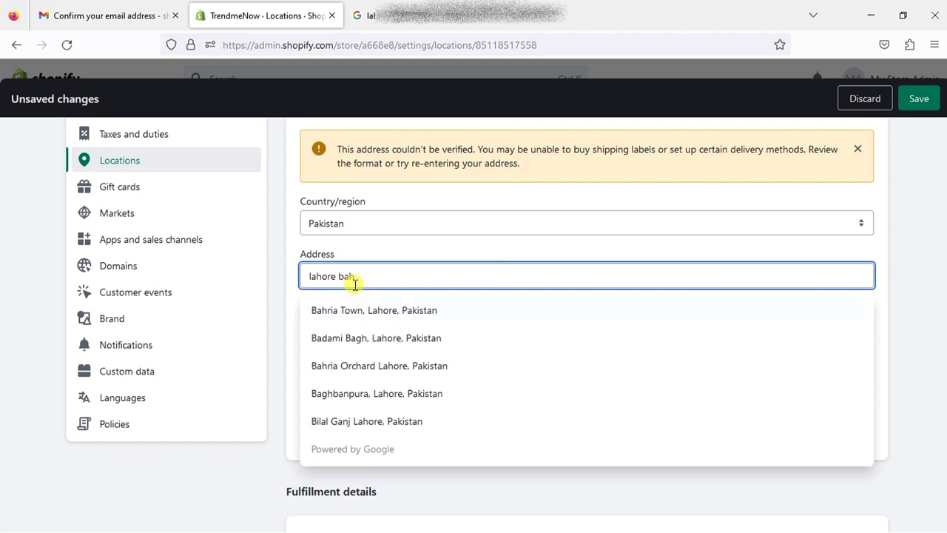
{"action": "left_click", "coordinate": [379, 310]}
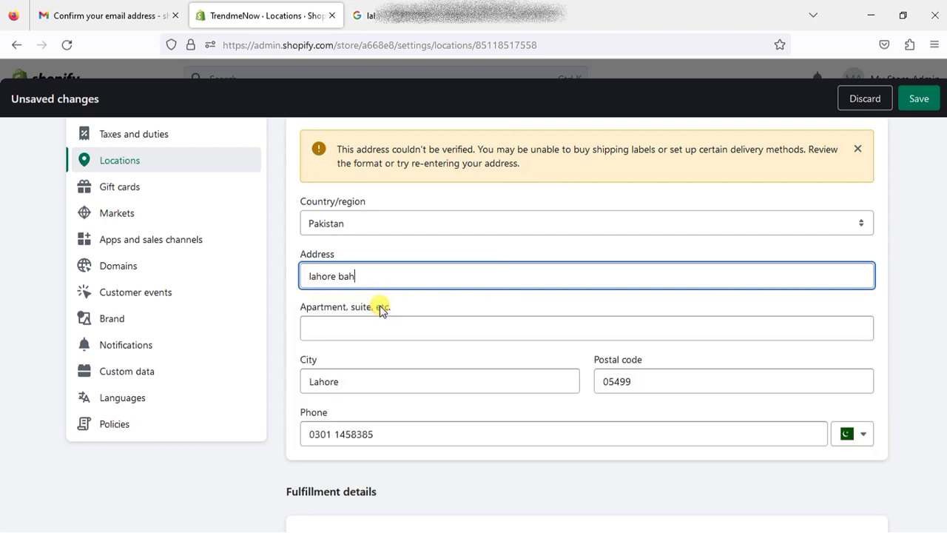
{"action": "left_click", "coordinate": [903, 286]}
{"action": "scroll", "coordinate": [586, 325], "scroll_direction": "down", "scroll_amount": 2}
{"action": "scroll", "coordinate": [756, 256], "scroll_direction": "up", "scroll_amount": 5}
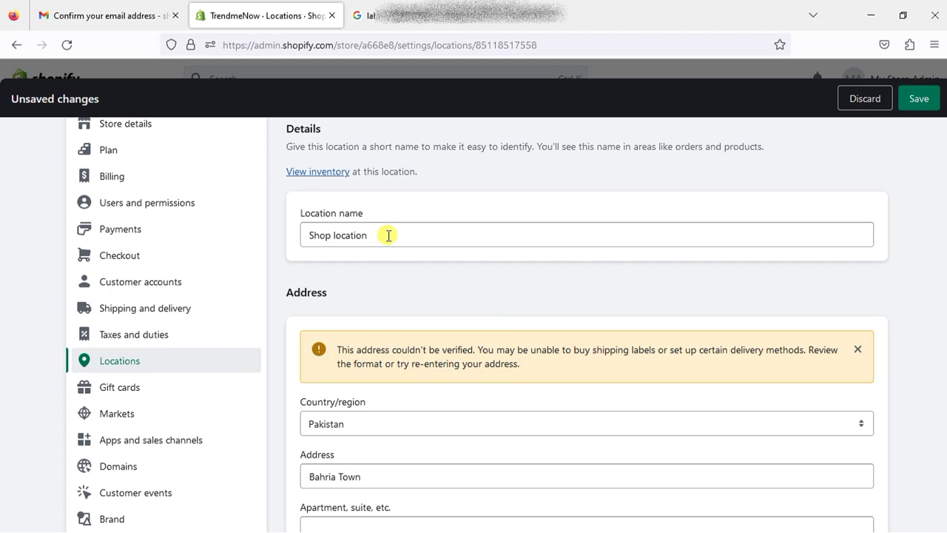
{"action": "left_click", "coordinate": [918, 99]}
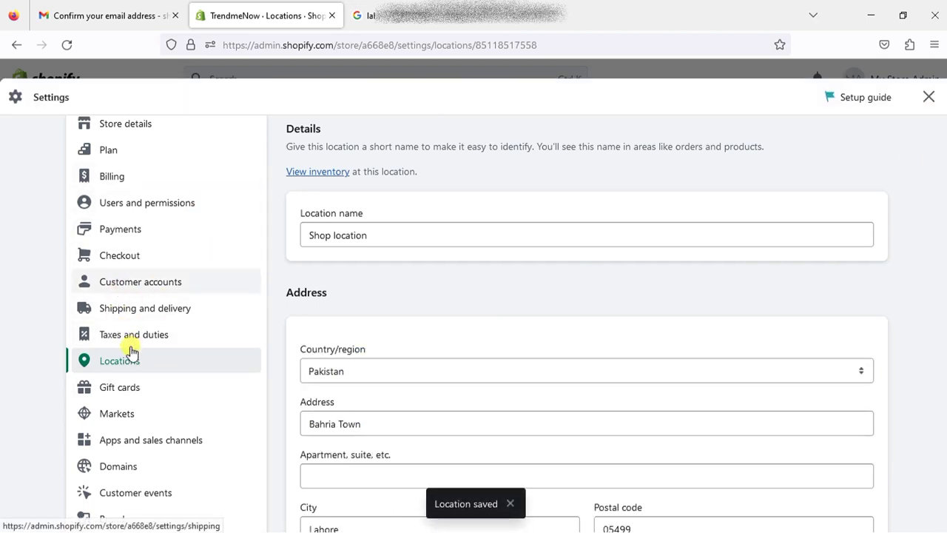
Go to the shipping and delivery settings and open the general shipping rates profile for managing
{"action": "left_click", "coordinate": [148, 309]}
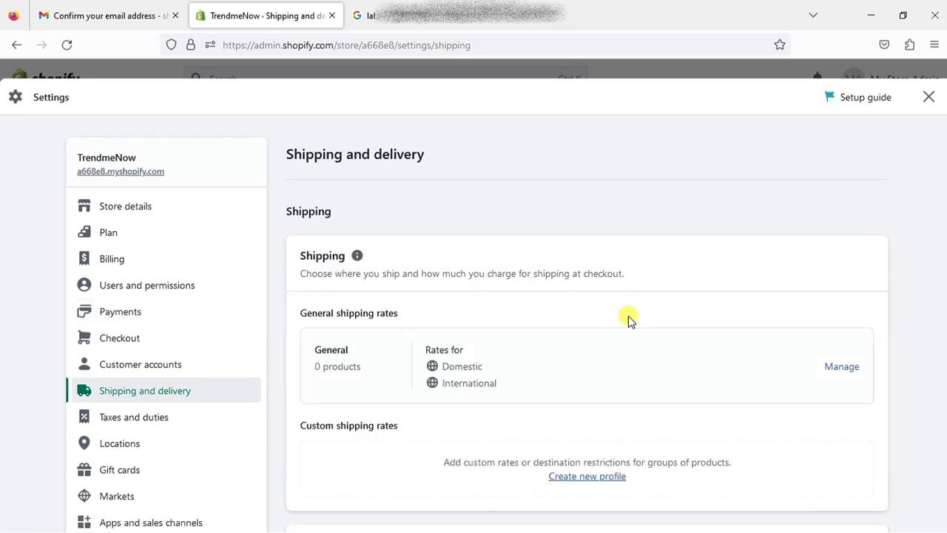
{"action": "scroll", "coordinate": [925, 251], "scroll_direction": "down", "scroll_amount": 5}
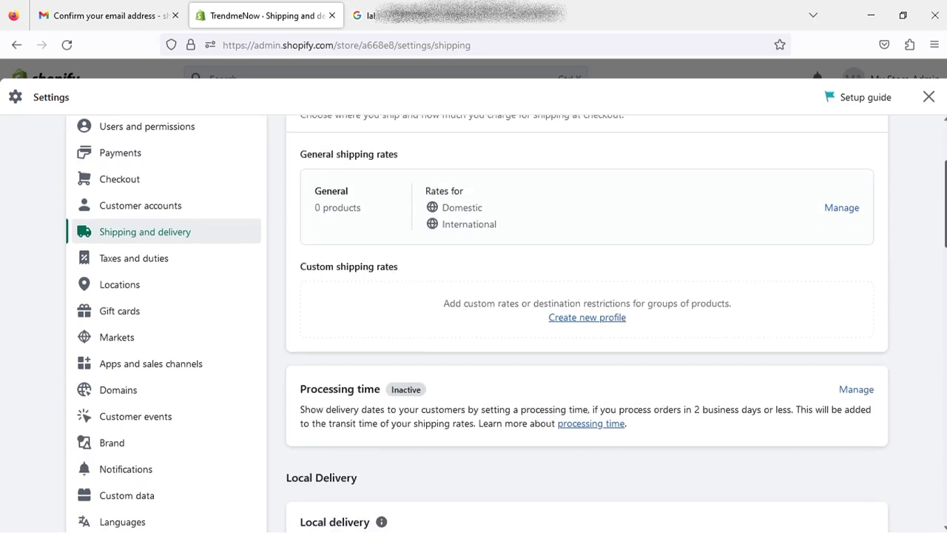
{"action": "scroll", "coordinate": [587, 326], "scroll_direction": "down", "scroll_amount": 10}
{"action": "scroll", "coordinate": [587, 311], "scroll_direction": "up", "scroll_amount": 4}
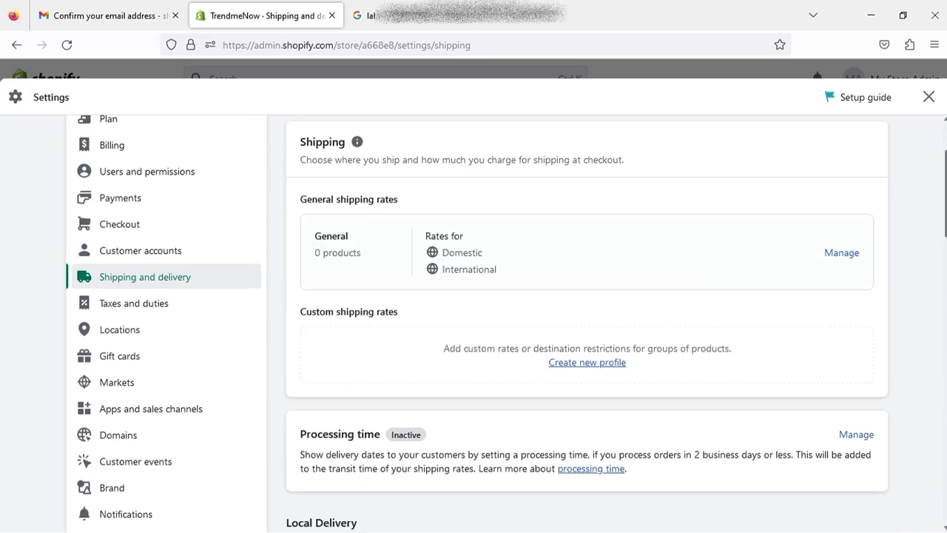
{"action": "left_click", "coordinate": [855, 255]}
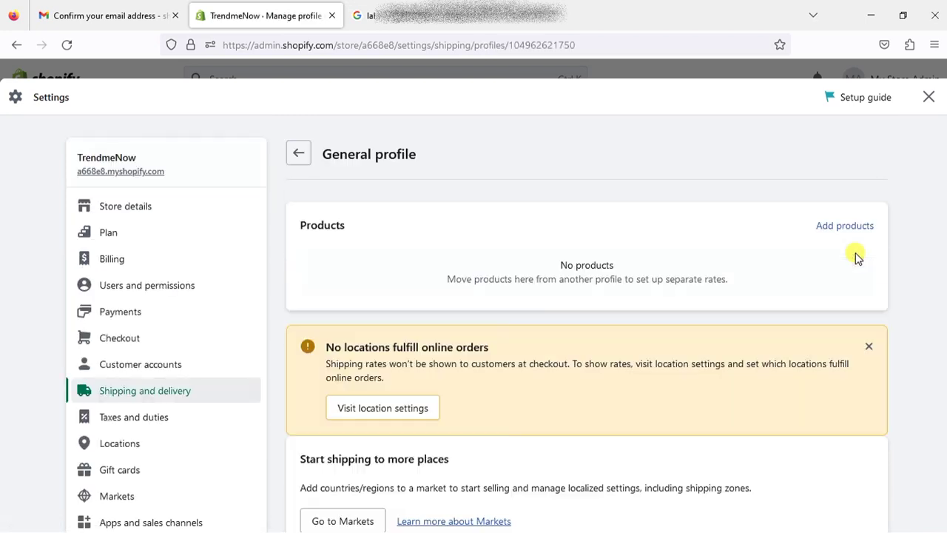
Delete the Domestic and International shipping zones from the general shipping profile
{"action": "scroll", "coordinate": [506, 324], "scroll_direction": "down", "scroll_amount": 1}
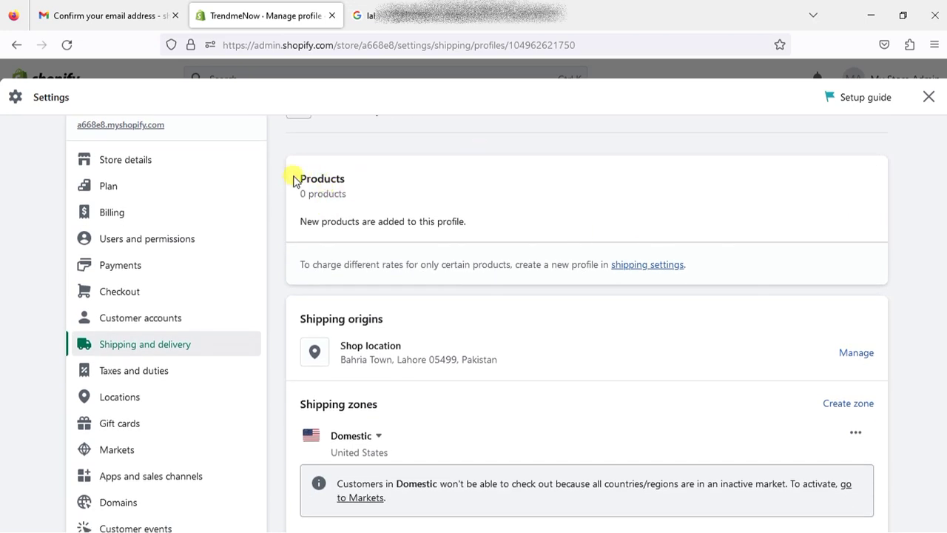
{"action": "left_click_drag", "start_coordinate": [292, 178], "coordinate": [537, 237]}
{"action": "left_click", "coordinate": [769, 336]}
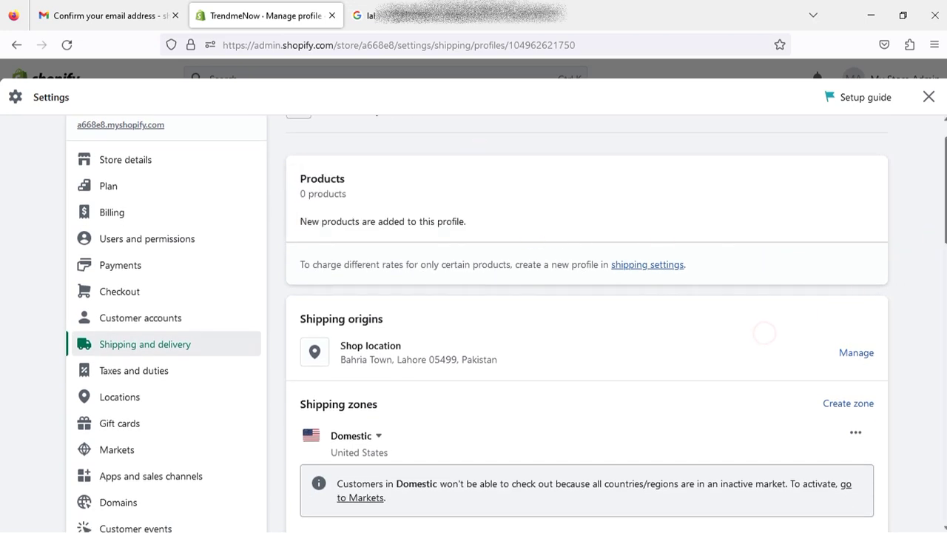
{"action": "scroll", "coordinate": [769, 337], "scroll_direction": "down", "scroll_amount": 5}
{"action": "scroll", "coordinate": [878, 205], "scroll_direction": "down", "scroll_amount": 1}
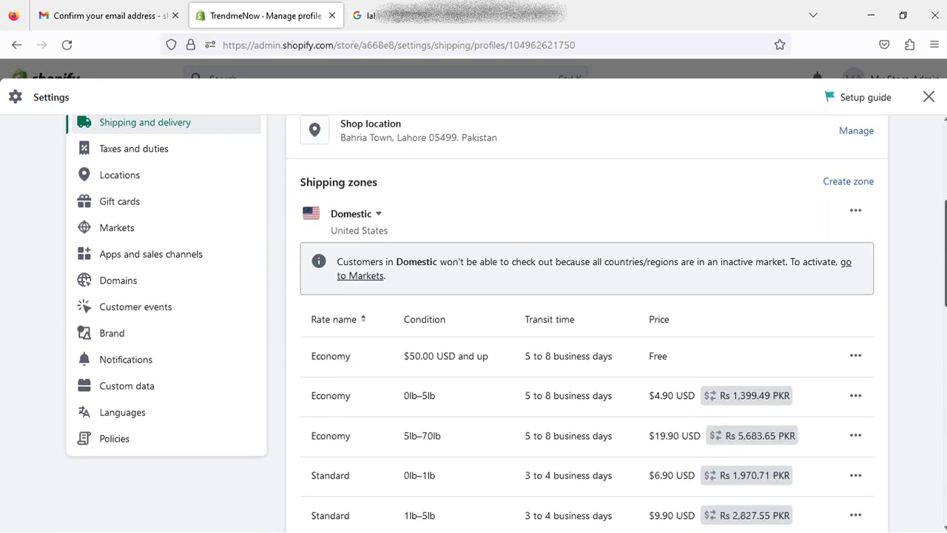
{"action": "left_click", "coordinate": [856, 203]}
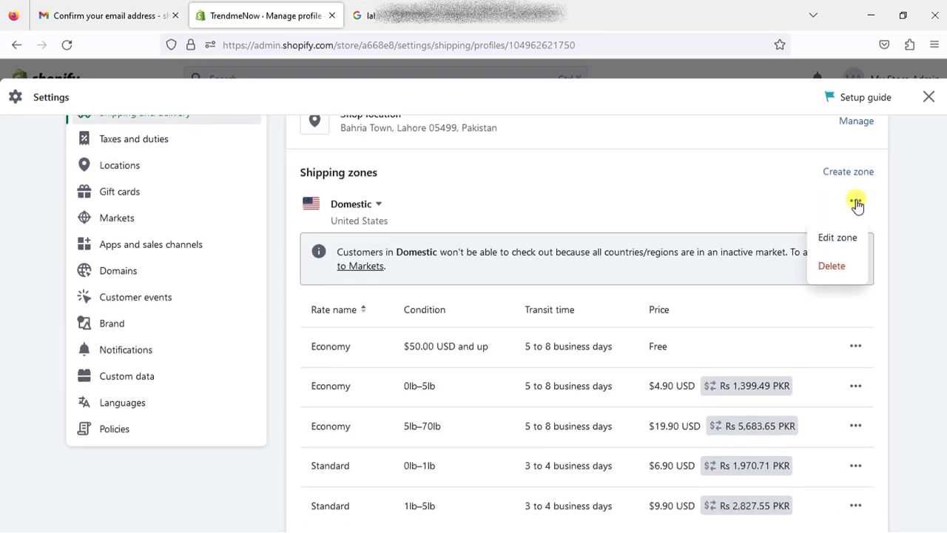
{"action": "left_click", "coordinate": [835, 265]}
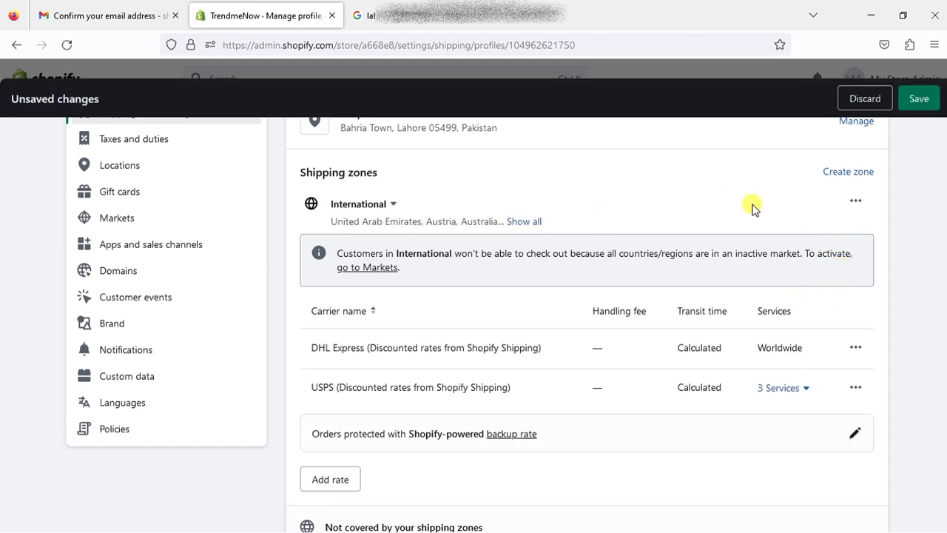
{"action": "left_click", "coordinate": [857, 207]}
{"action": "left_click", "coordinate": [835, 266]}
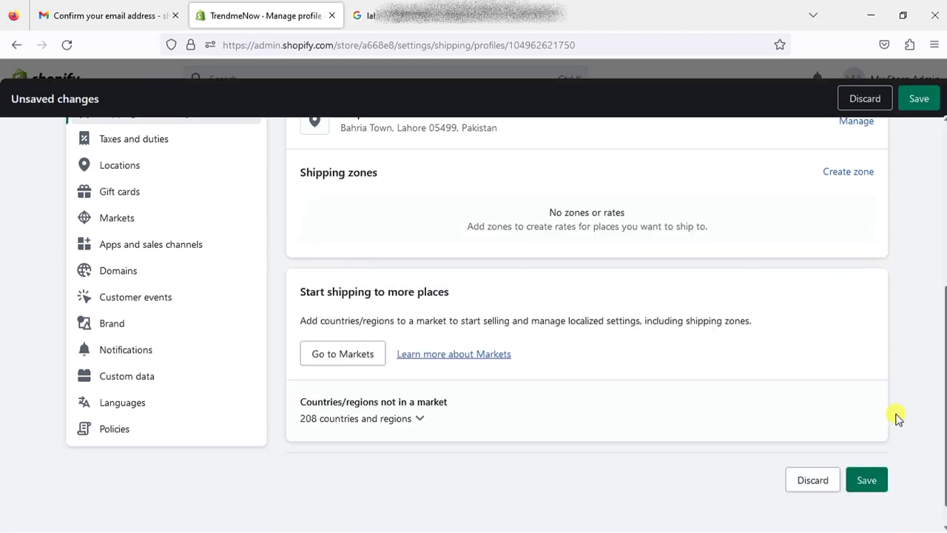
Create a shipping zone named Pakistani Market that covers Pakistan
{"action": "scroll", "coordinate": [932, 302], "scroll_direction": "up", "scroll_amount": 2}
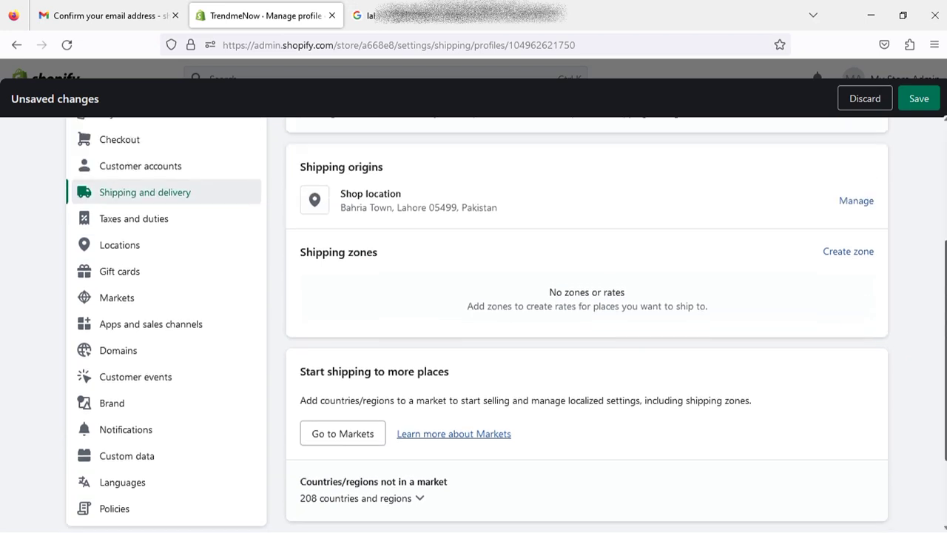
{"action": "left_click", "coordinate": [840, 256]}
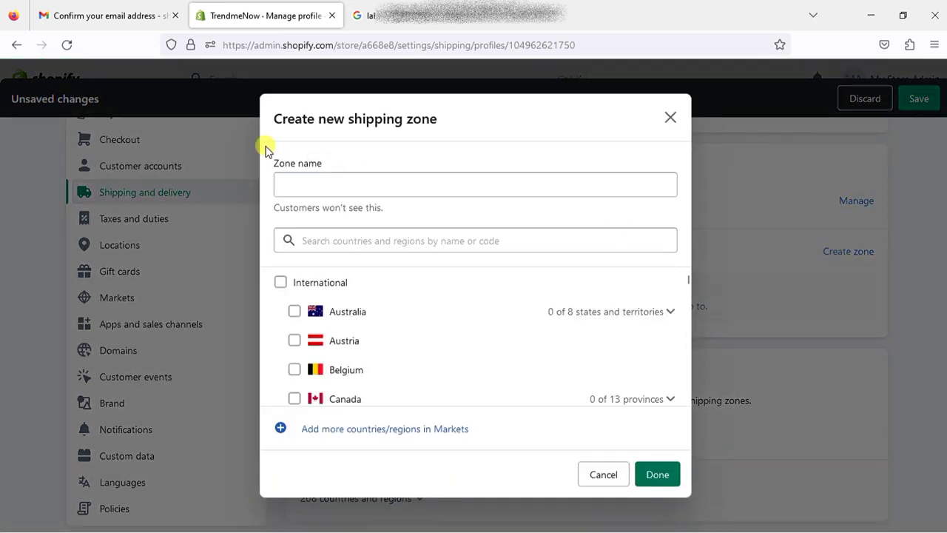
{"action": "left_click", "coordinate": [308, 180]}
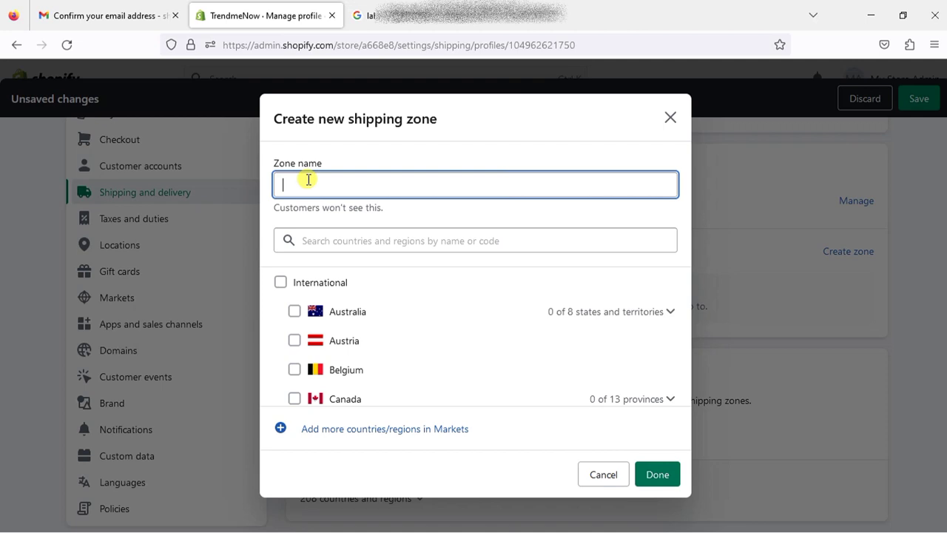
{"action": "type", "text": "Pakistani Market"}
{"action": "left_click", "coordinate": [308, 242]}
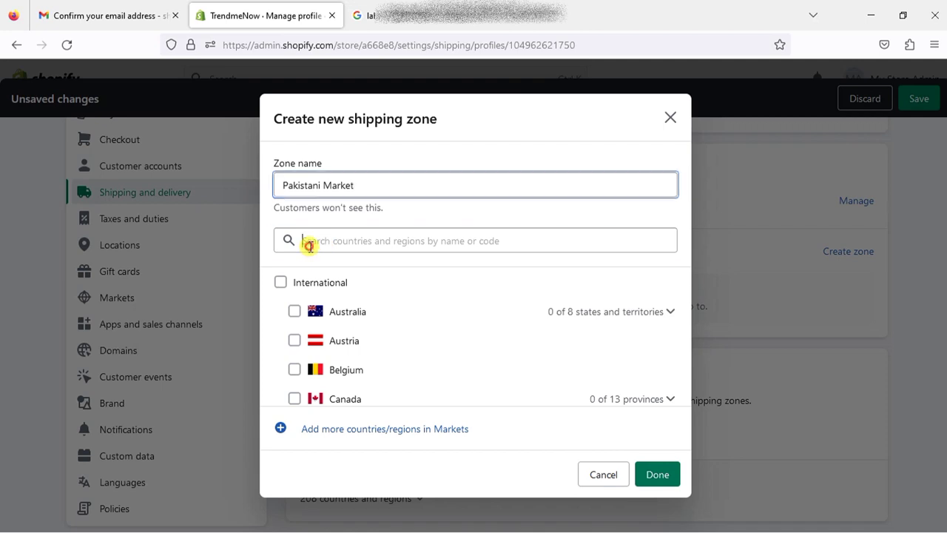
{"action": "type", "text": "Pakis"}
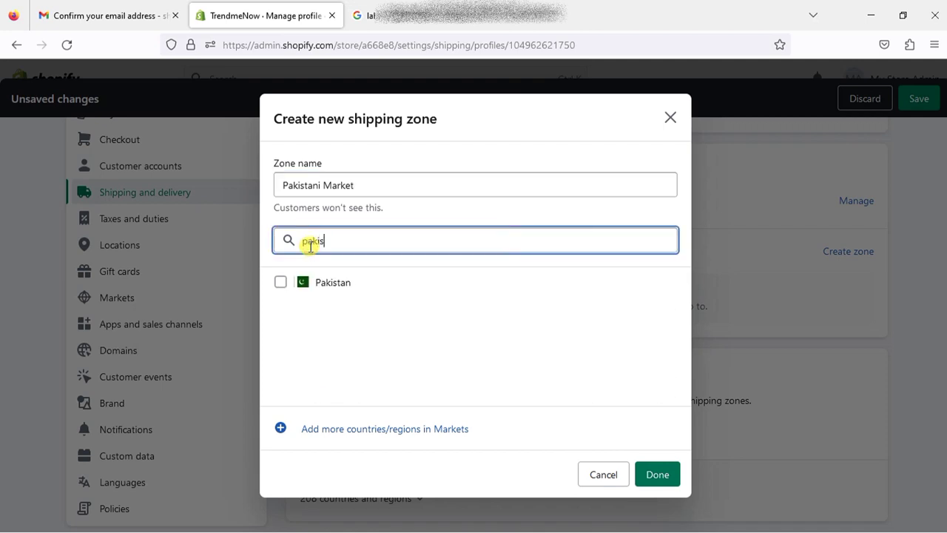
{"action": "left_click", "coordinate": [281, 284]}
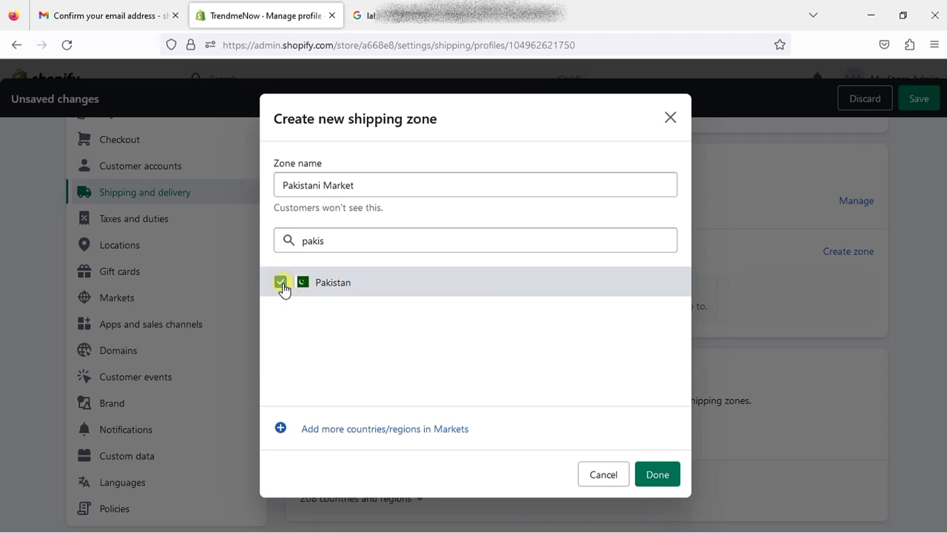
{"action": "left_click", "coordinate": [660, 481]}
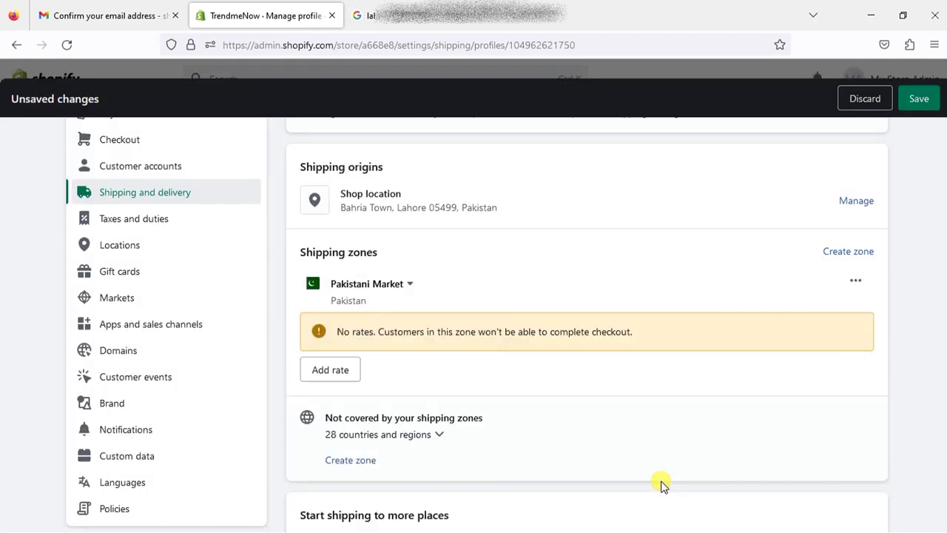
Review the editing options of the Pakistani Market shipping zone and close them without making changes
{"action": "left_click", "coordinate": [856, 280]}
{"action": "left_click", "coordinate": [840, 318]}
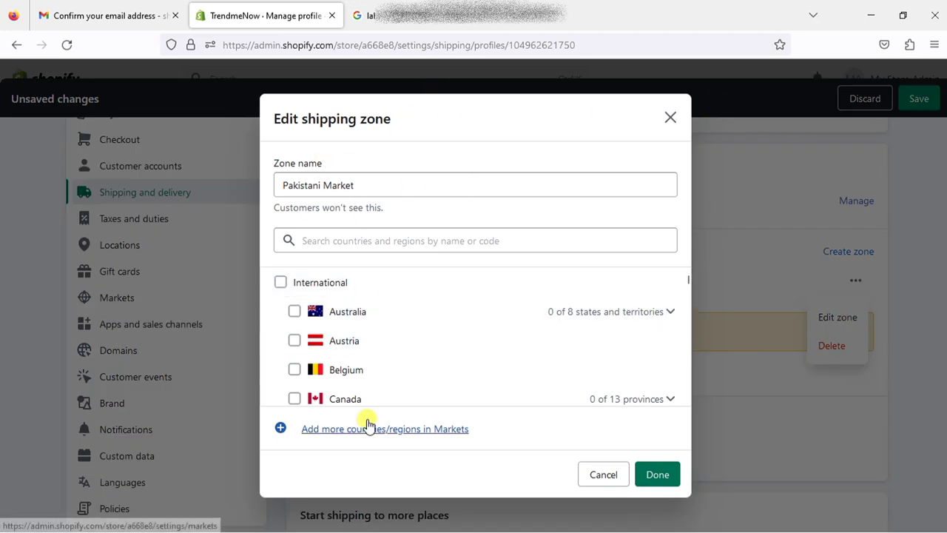
{"action": "left_click", "coordinate": [670, 117]}
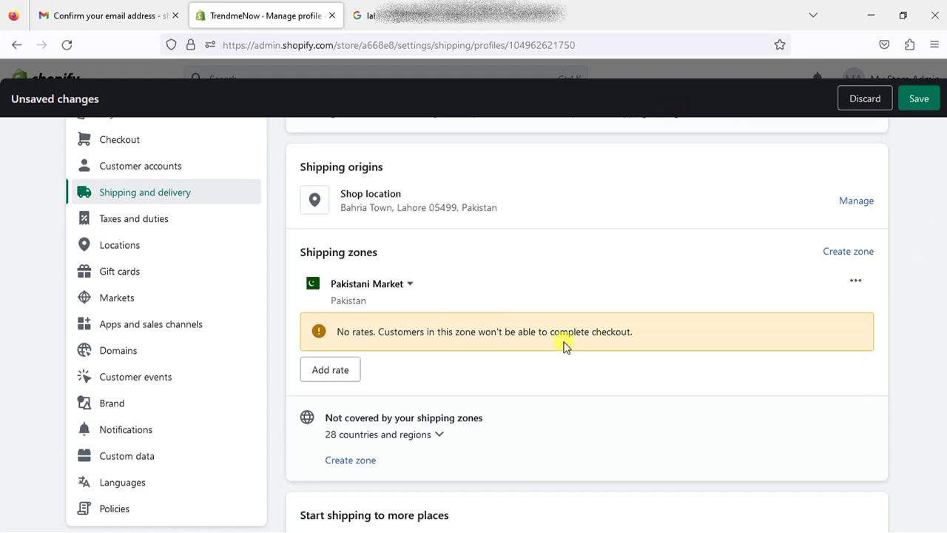
Add a free shipping rate named Standard to the Pakistani Market zone
{"action": "left_click", "coordinate": [334, 370]}
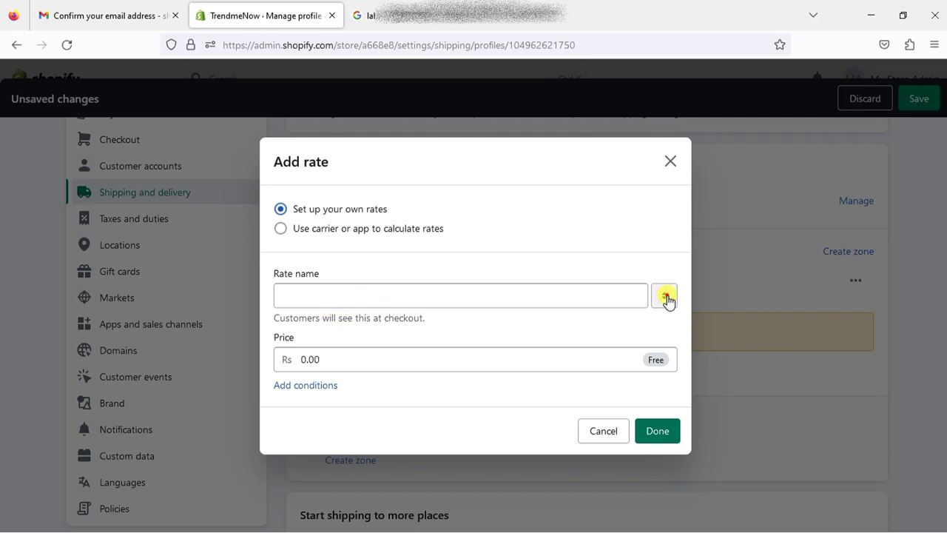
{"action": "left_click", "coordinate": [361, 292]}
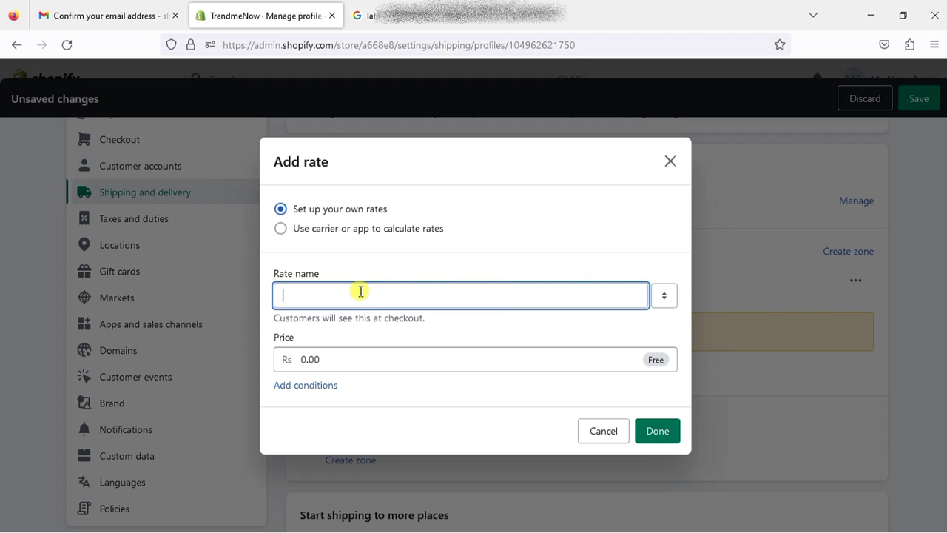
{"action": "type", "text": "Stan"}
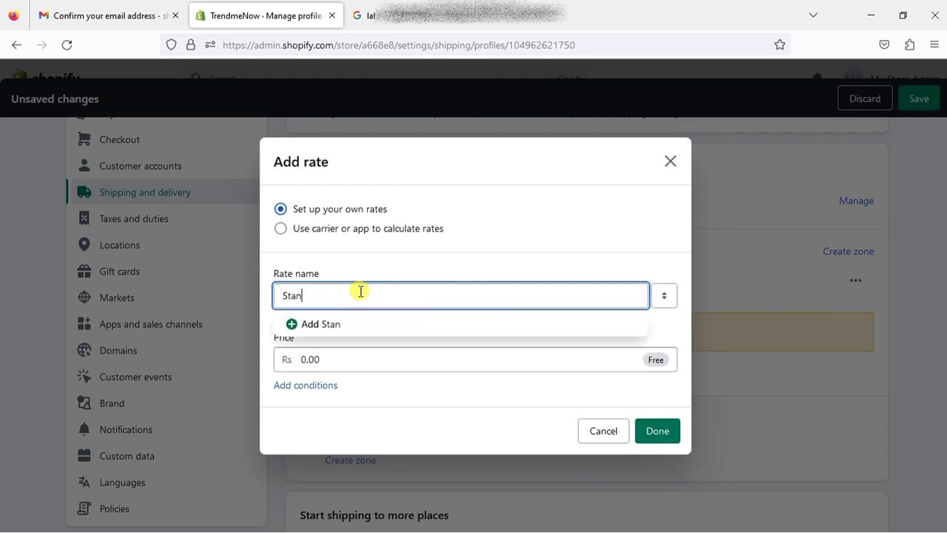
{"action": "type", "text": "dard"}
{"action": "left_click", "coordinate": [660, 435]}
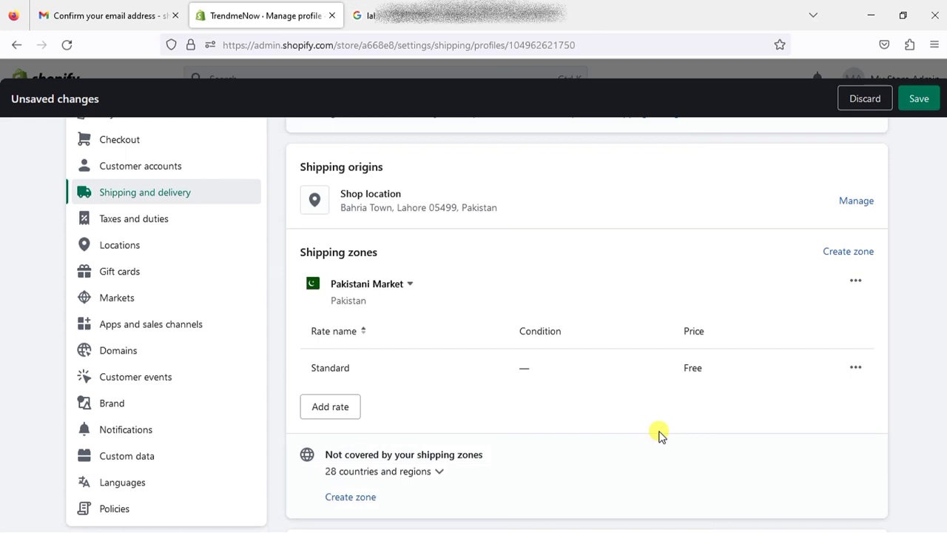
Start a new self-defined shipping rate for the Pakistani Market zone and name it Business Class Shipping
{"action": "left_click", "coordinate": [347, 406]}
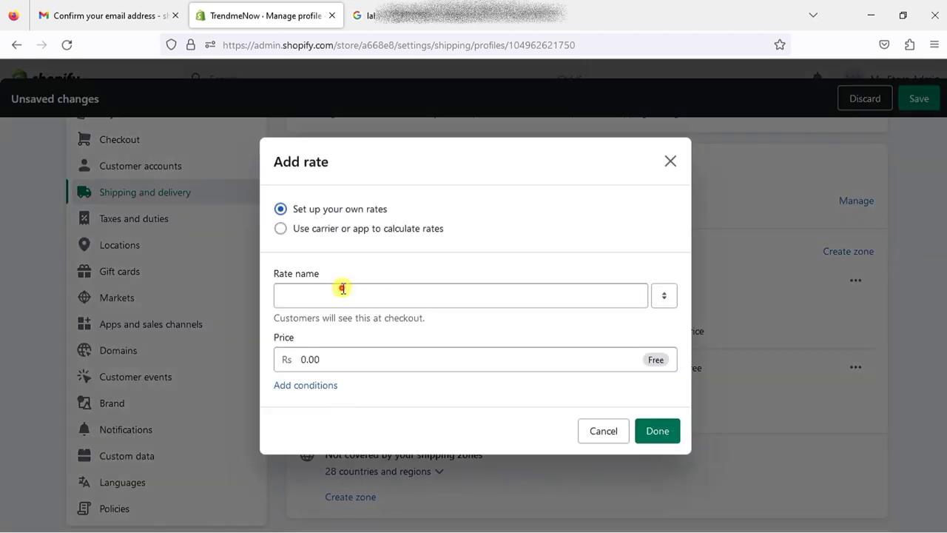
{"action": "left_click", "coordinate": [343, 290]}
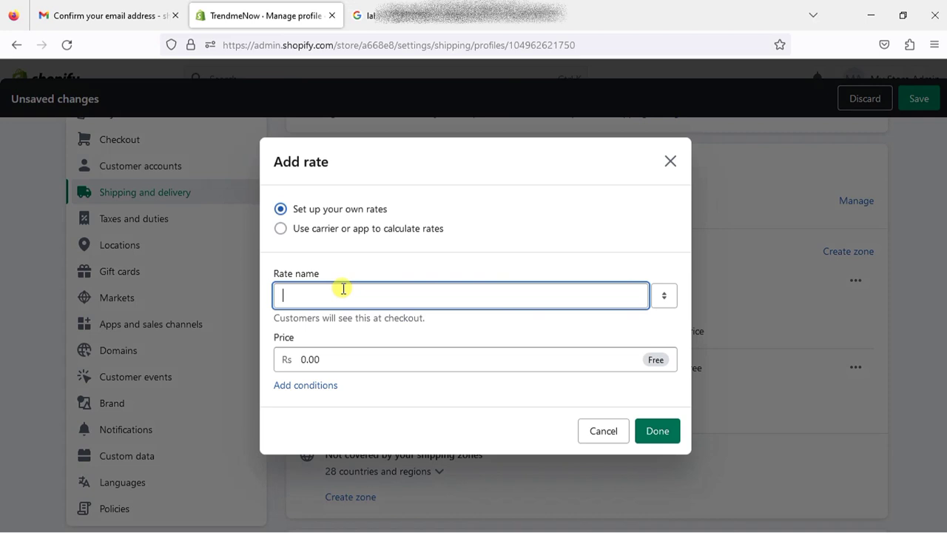
{"action": "type", "text": "Bus"}
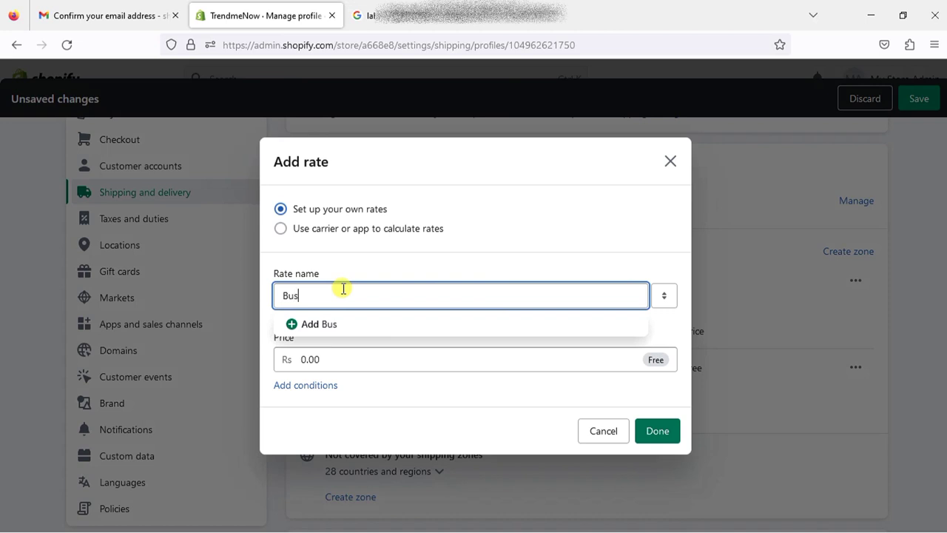
{"action": "type", "text": "iness Class"}
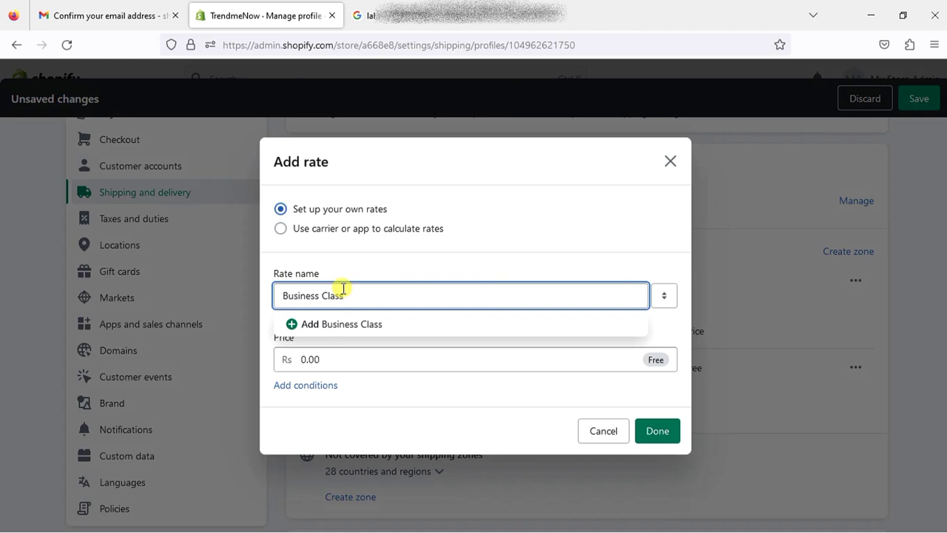
{"action": "type", "text": " Shipping"}
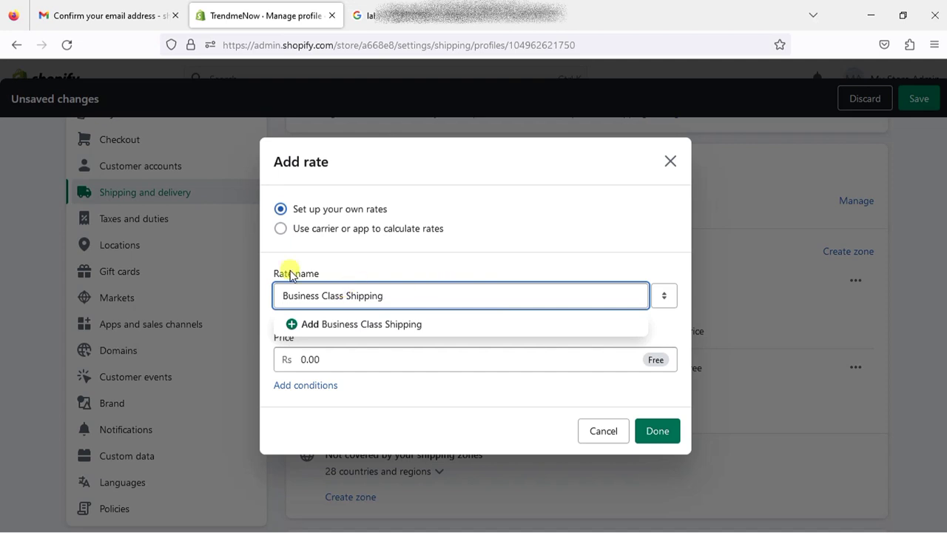
{"action": "left_click", "coordinate": [484, 249]}
Set the Business Class Shipping rate's price to Rs 800 and add the rate with its weight limits left blank
{"action": "left_click", "coordinate": [345, 363]}
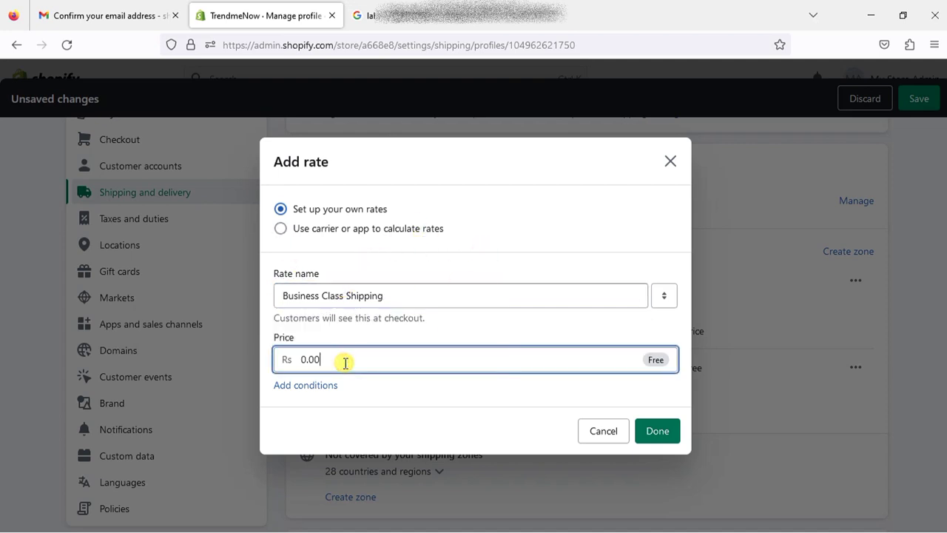
{"action": "type", "text": "11"}
{"action": "key", "text": "BackSpace"}
{"action": "key", "text": "BackSpace"}
{"action": "key", "text": "BackSpace"}
{"action": "key", "text": "BackSpace"}
{"action": "key", "text": "BackSpace"}
{"action": "key", "text": "BackSpace"}
{"action": "type", "text": "1200"}
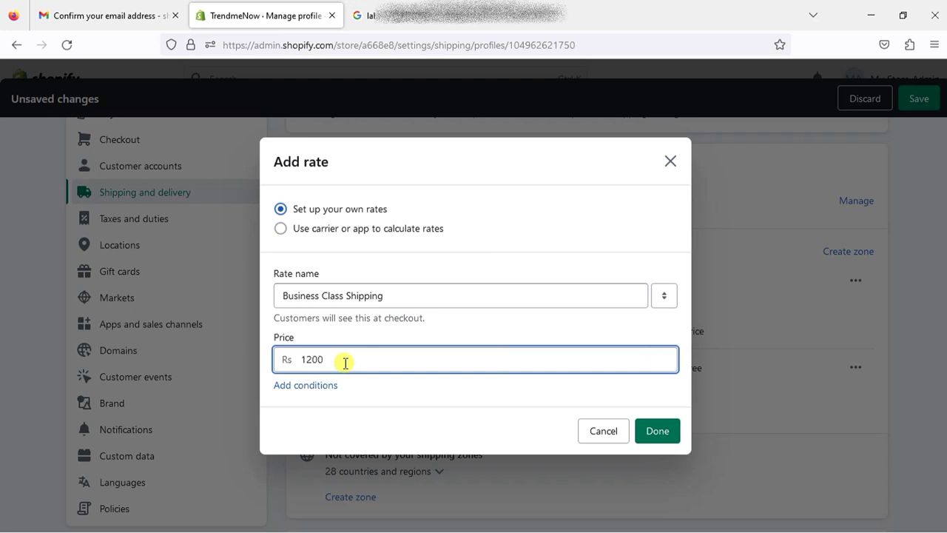
{"action": "key", "text": "BackSpace"}
{"action": "key", "text": "BackSpace"}
{"action": "key", "text": "BackSpace"}
{"action": "key", "text": "BackSpace"}
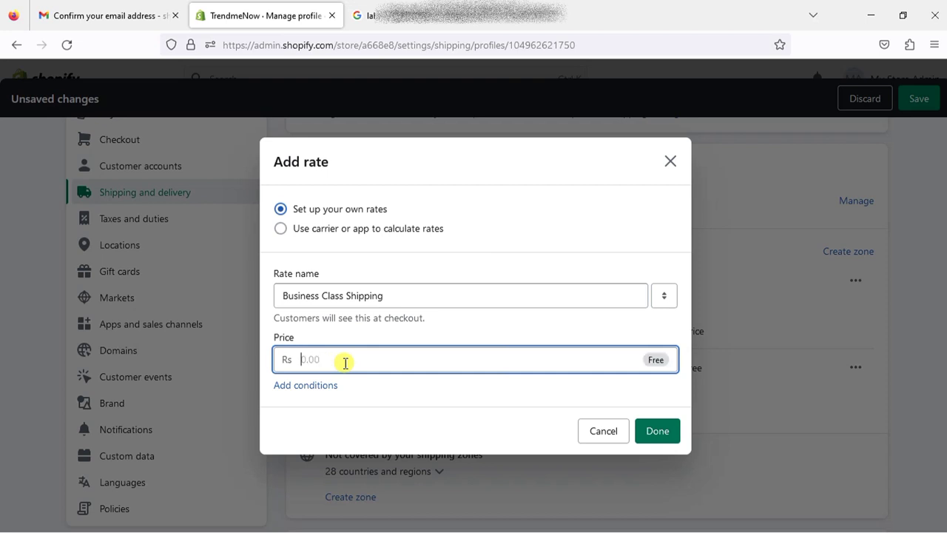
{"action": "type", "text": "800"}
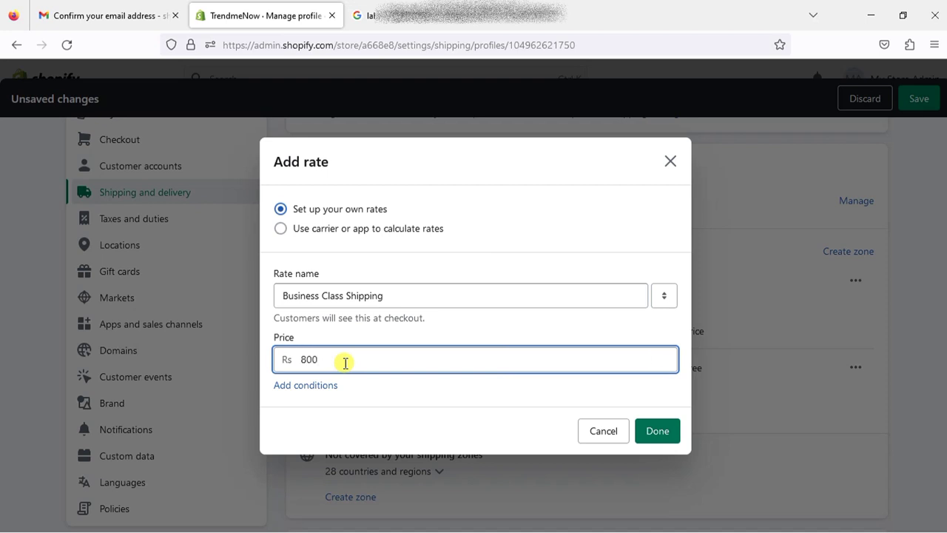
{"action": "left_click", "coordinate": [314, 385]}
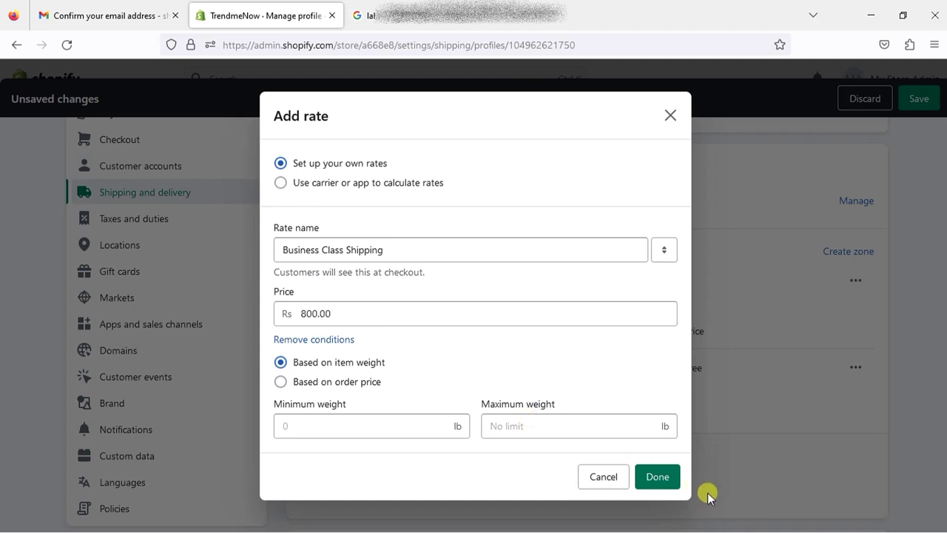
{"action": "left_click", "coordinate": [664, 481]}
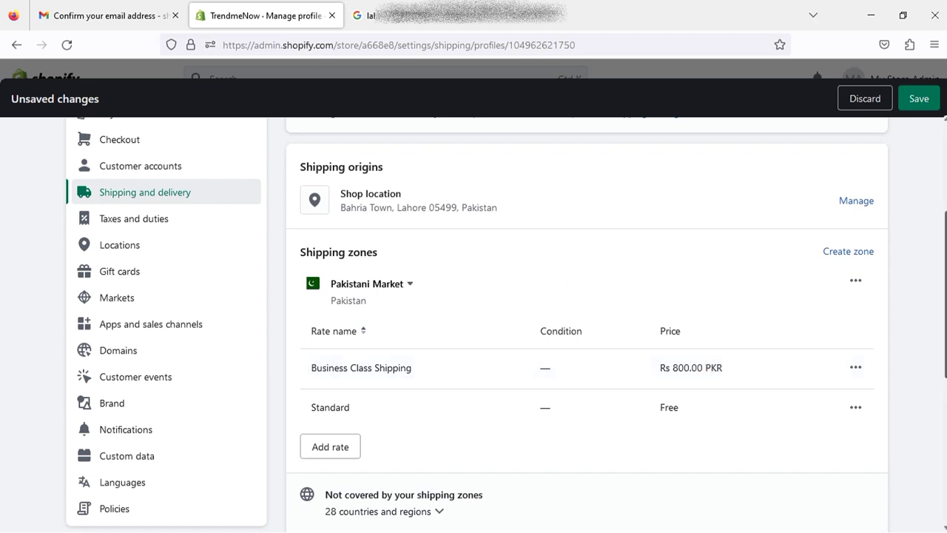
Save the changes to the general shipping profile
{"action": "scroll", "coordinate": [484, 274], "scroll_direction": "down", "scroll_amount": 2}
{"action": "scroll", "coordinate": [477, 303], "scroll_direction": "down", "scroll_amount": 2}
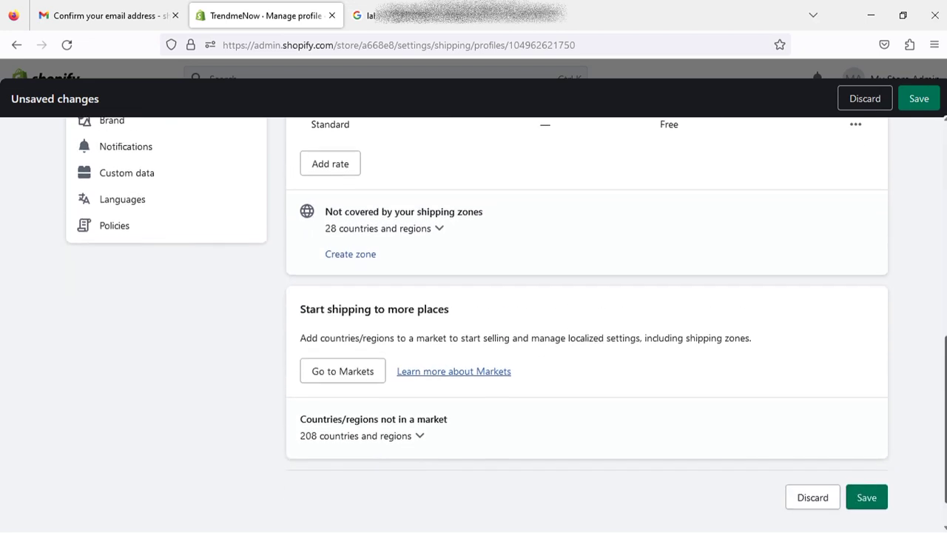
{"action": "scroll", "coordinate": [477, 314], "scroll_direction": "down", "scroll_amount": 1}
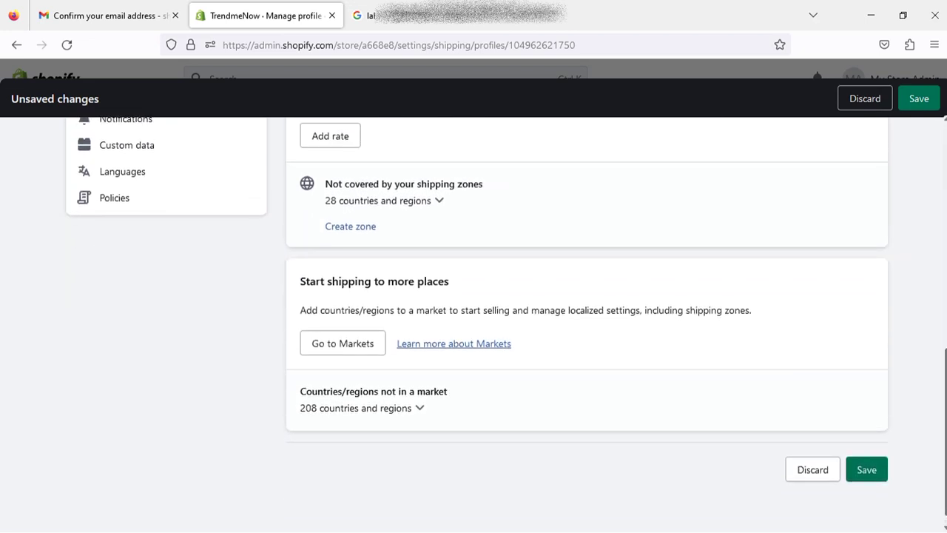
{"action": "left_click", "coordinate": [875, 470]}
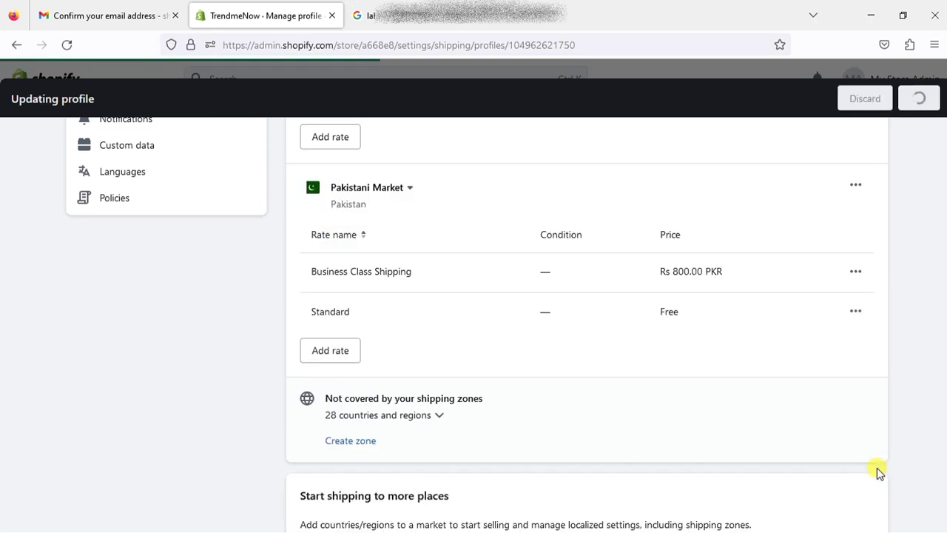
{"action": "scroll", "coordinate": [877, 468], "scroll_direction": "up", "scroll_amount": 5}
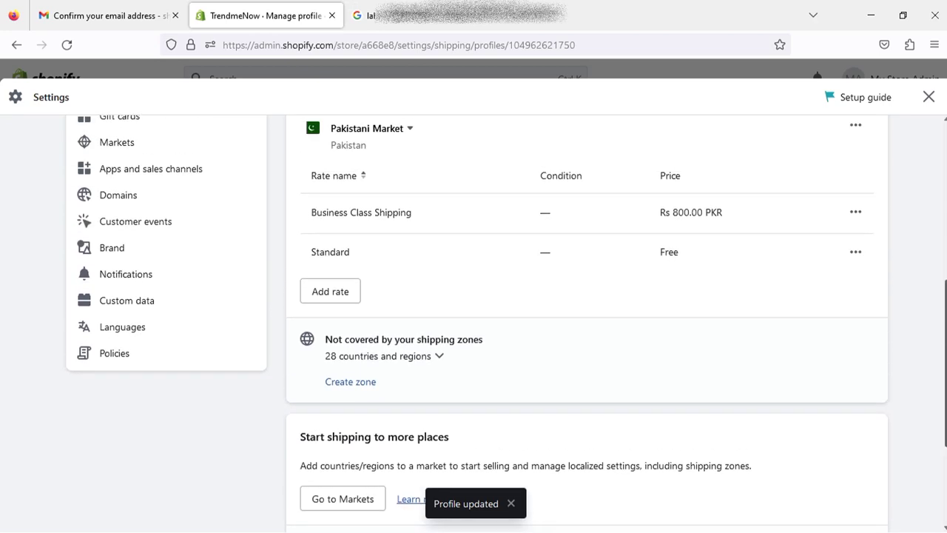
{"action": "scroll", "coordinate": [587, 318], "scroll_direction": "up", "scroll_amount": 1}
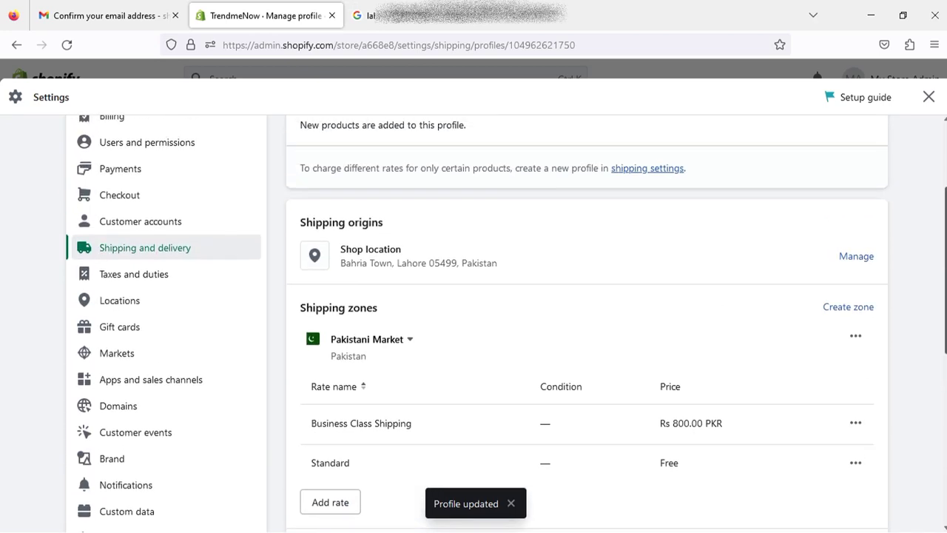
Review the market settings and store settings of the primary market, Pakistan
{"action": "left_click", "coordinate": [135, 355]}
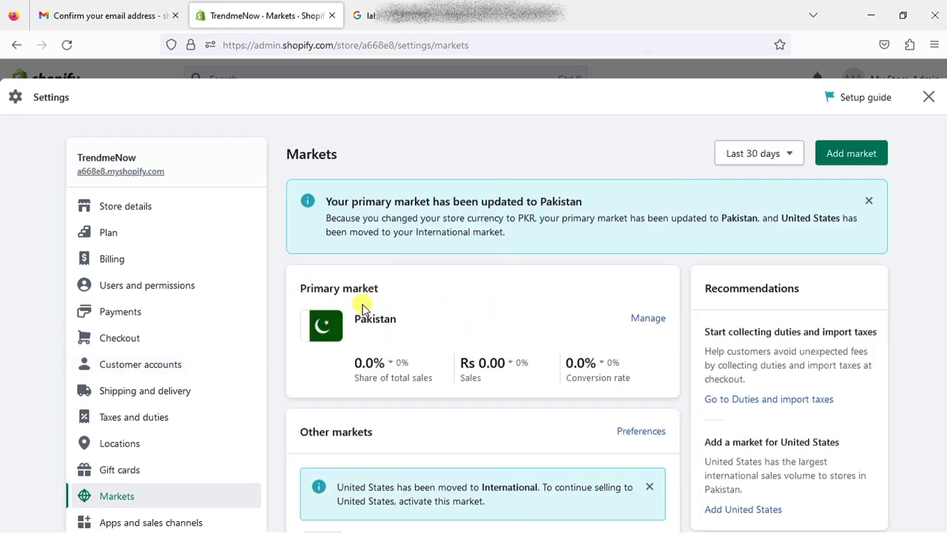
{"action": "left_click", "coordinate": [648, 320]}
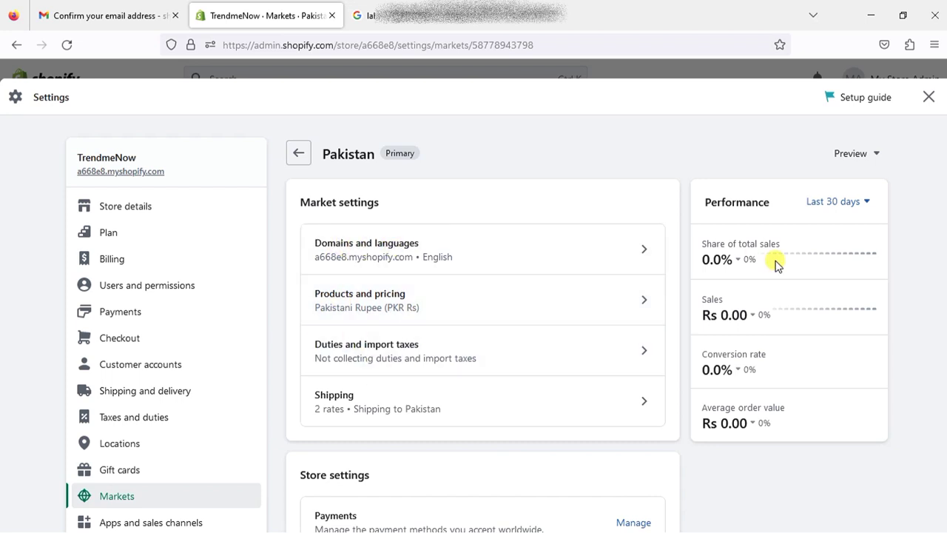
{"action": "scroll", "coordinate": [162, 506], "scroll_direction": "down", "scroll_amount": 3}
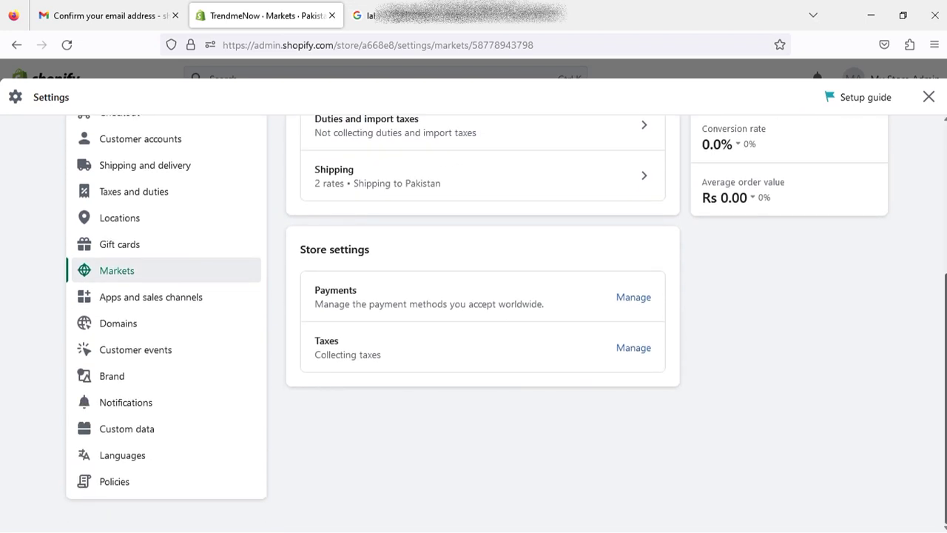
Add Urdu as a language in the store's language settings
{"action": "left_click", "coordinate": [129, 459]}
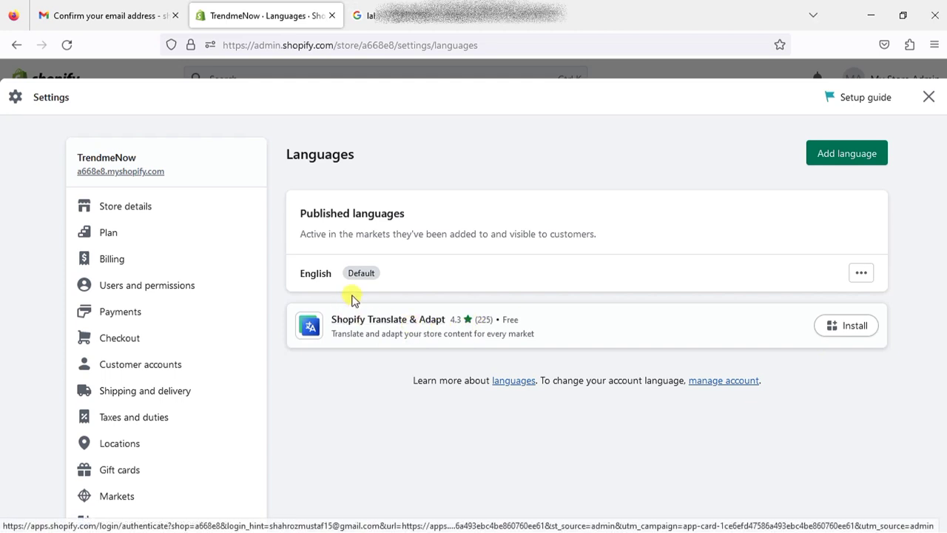
{"action": "left_click", "coordinate": [866, 278]}
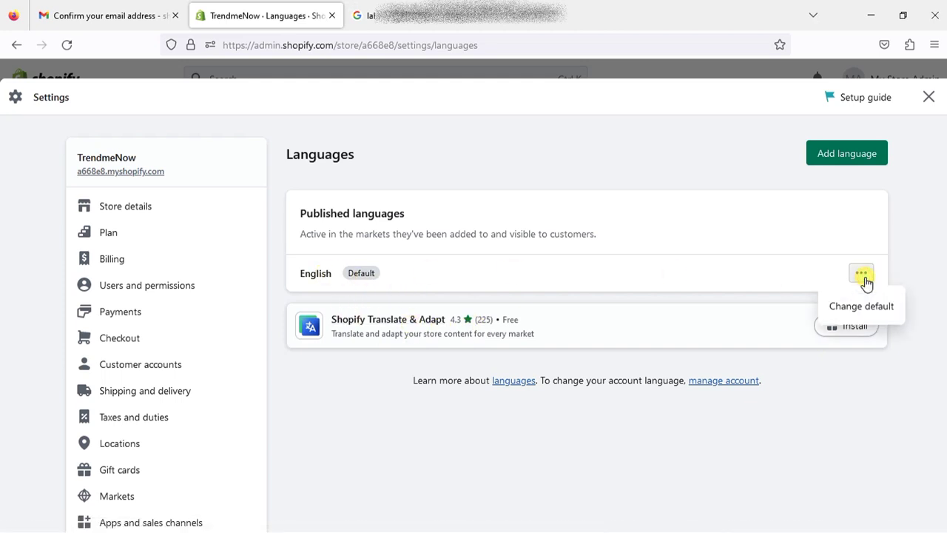
{"action": "left_click", "coordinate": [848, 164]}
{"action": "left_click", "coordinate": [841, 153]}
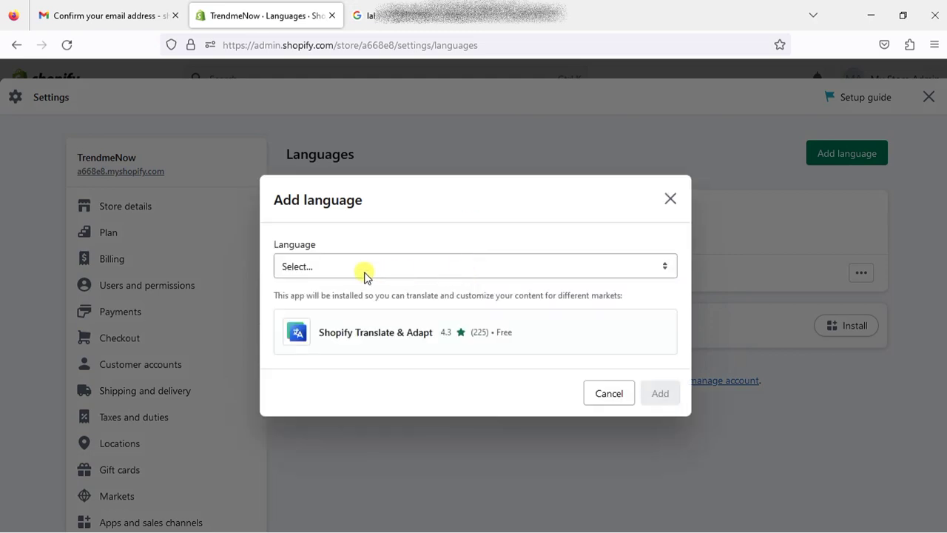
{"action": "left_click", "coordinate": [507, 267]}
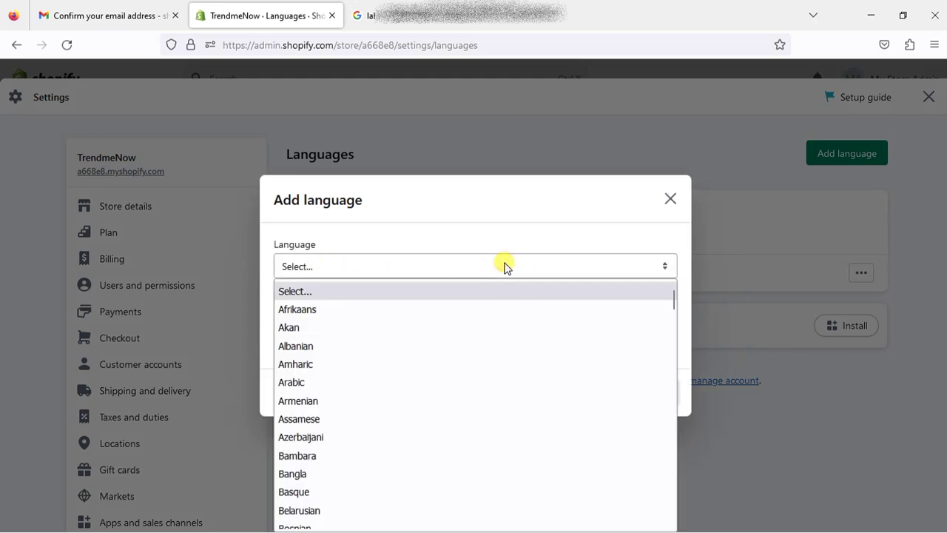
{"action": "type", "text": "ur"}
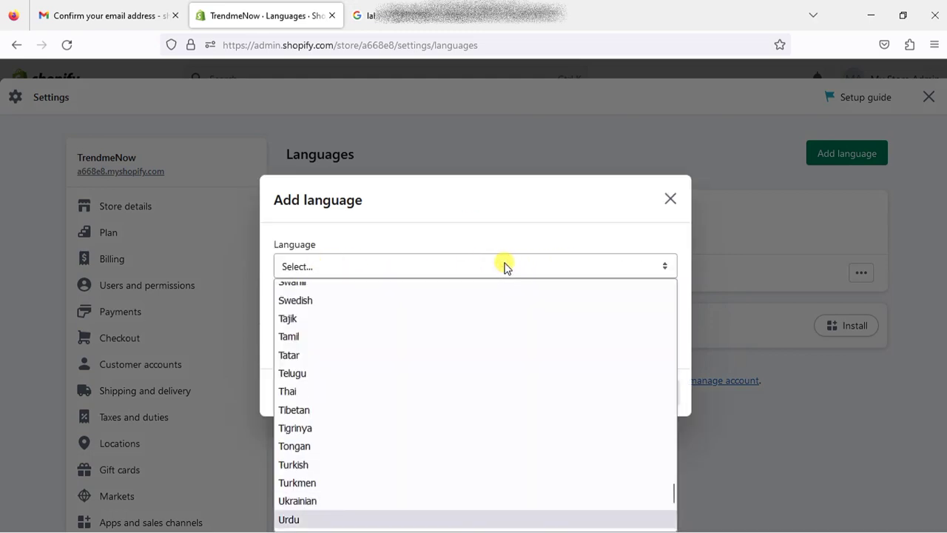
{"action": "key", "text": "Return"}
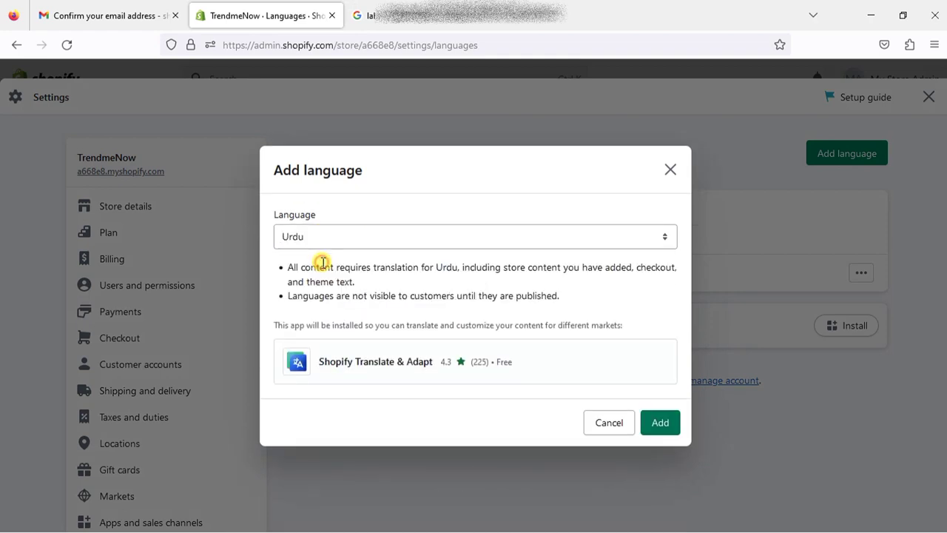
{"action": "left_click", "coordinate": [352, 239]}
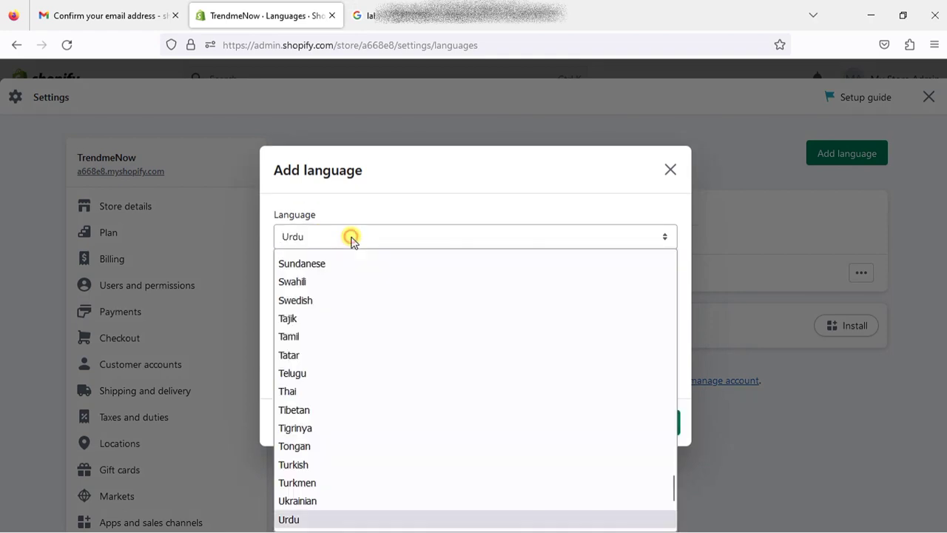
{"action": "left_click", "coordinate": [309, 243]}
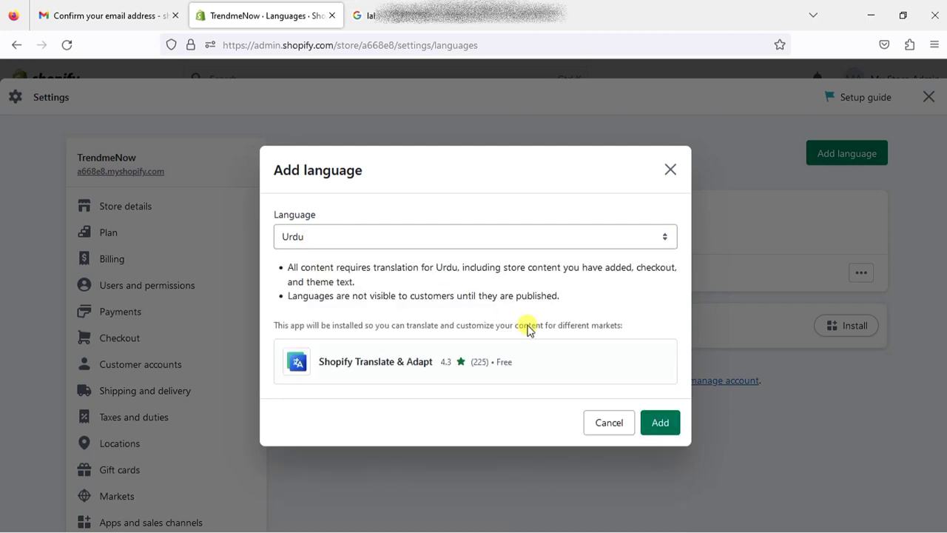
{"action": "left_click", "coordinate": [661, 424]}
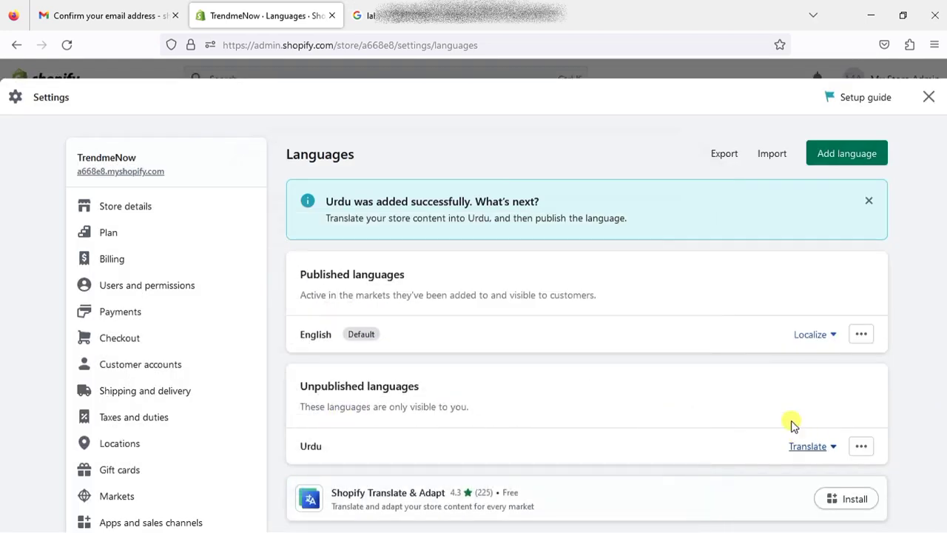
Publish the unpublished Urdu language
{"action": "scroll", "coordinate": [929, 330], "scroll_direction": "down", "scroll_amount": 5}
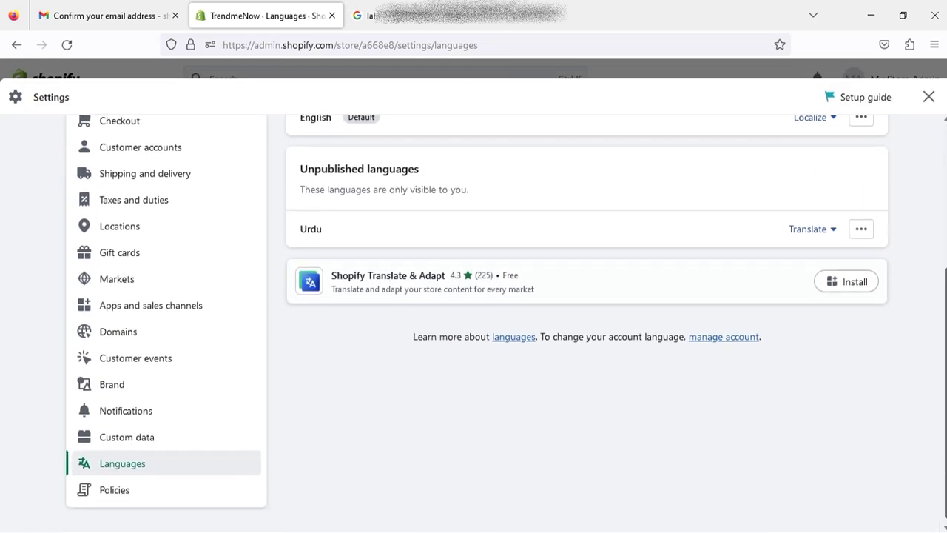
{"action": "left_click", "coordinate": [862, 236]}
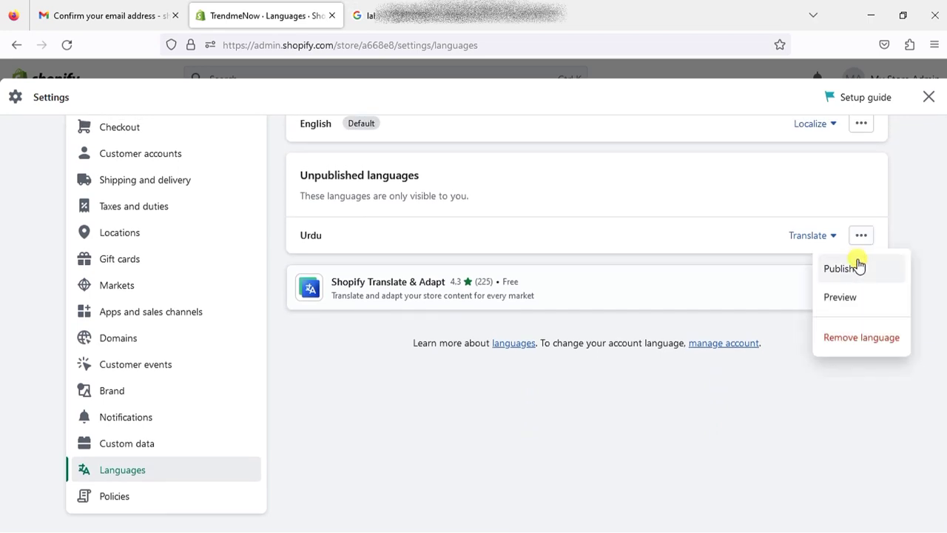
{"action": "left_click", "coordinate": [858, 270]}
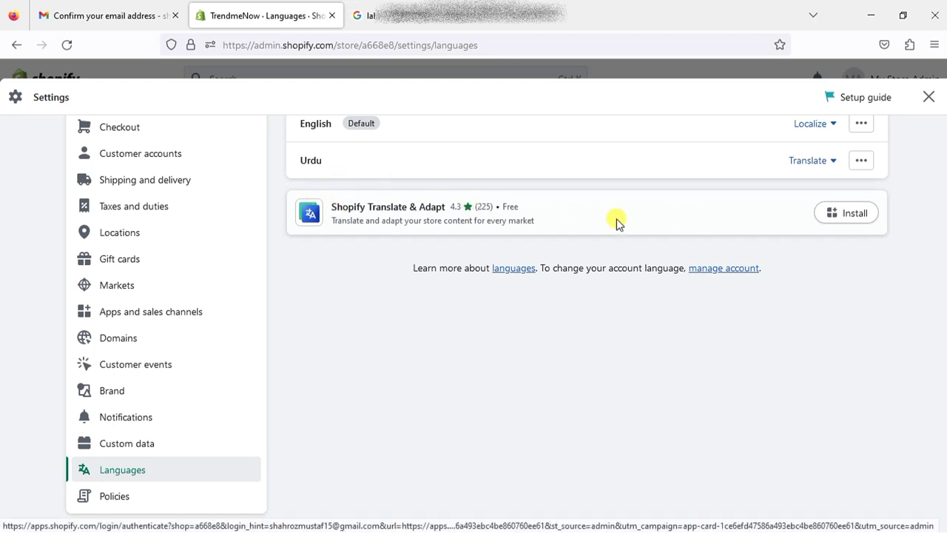
Install and pin the Shopify Translate & Adapt app, and reopen the store settings
{"action": "scroll", "coordinate": [444, 251], "scroll_direction": "up", "scroll_amount": 2}
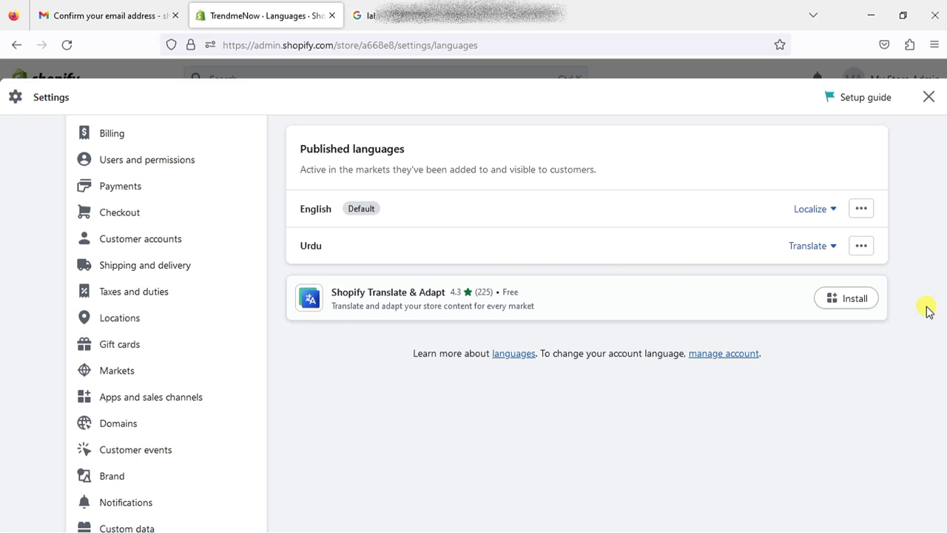
{"action": "left_click", "coordinate": [855, 299]}
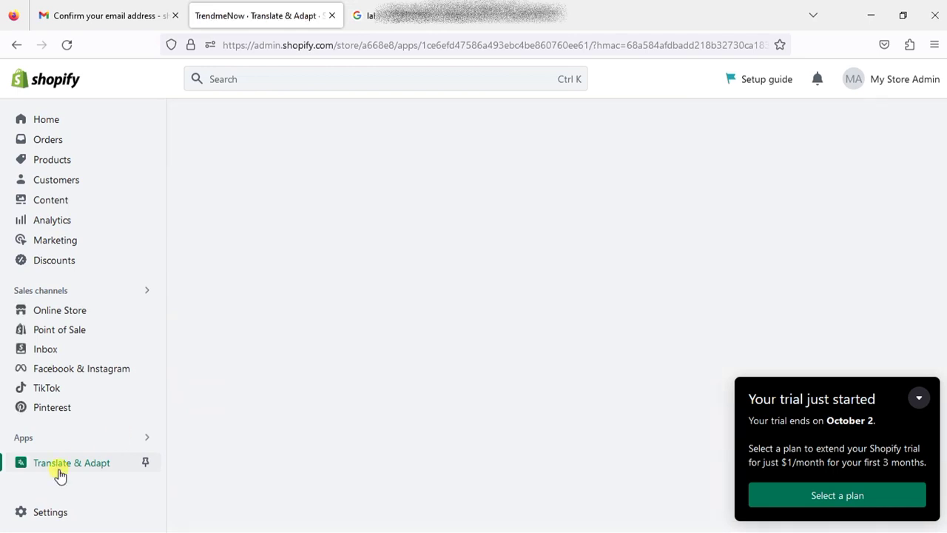
{"action": "left_click", "coordinate": [62, 473]}
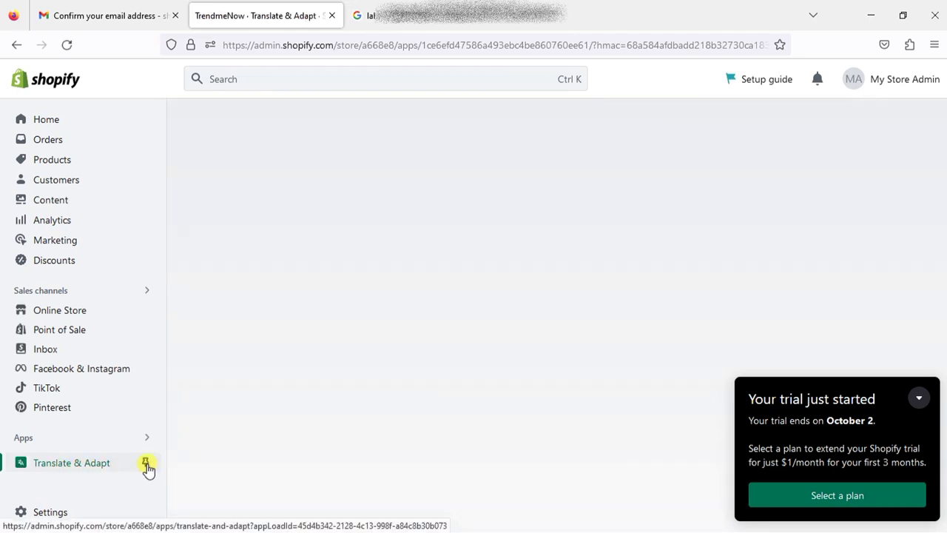
{"action": "left_click", "coordinate": [57, 515]}
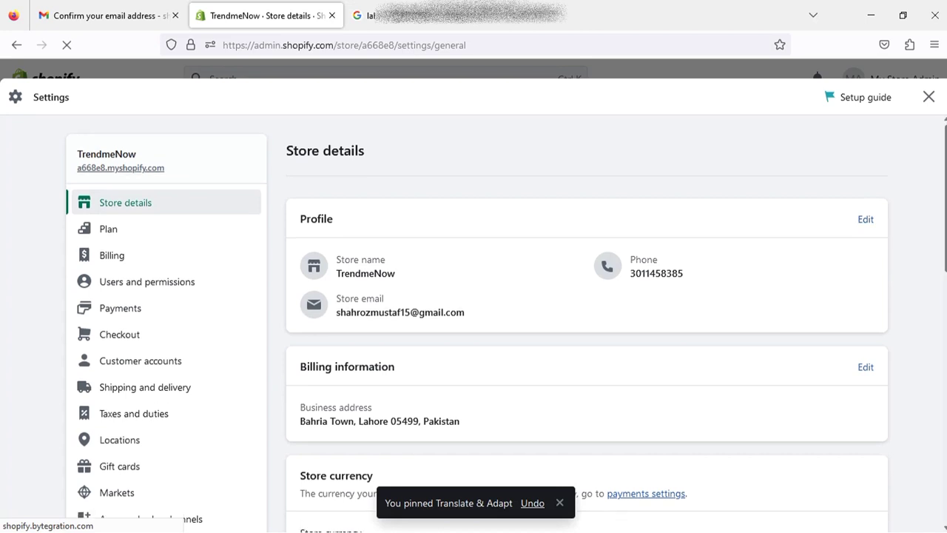
Open the store policies settings and review the return, privacy, terms of service, shipping and contact information sections
{"action": "scroll", "coordinate": [474, 323], "scroll_direction": "down", "scroll_amount": 5}
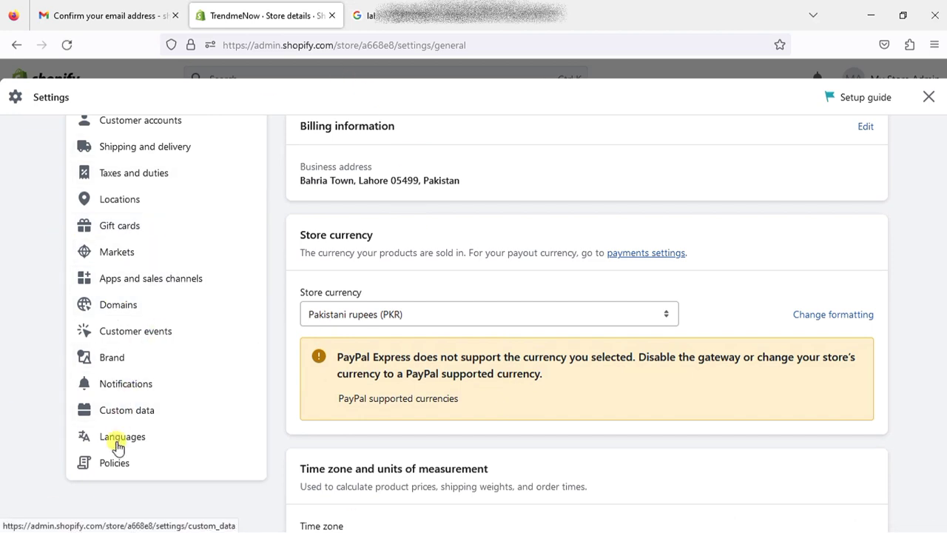
{"action": "left_click", "coordinate": [134, 466]}
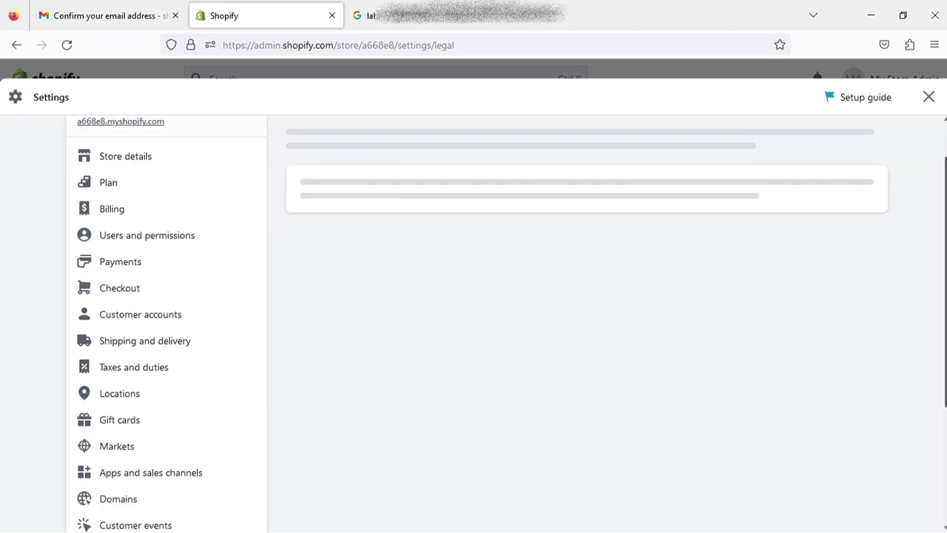
{"action": "scroll", "coordinate": [474, 323], "scroll_direction": "down", "scroll_amount": 3}
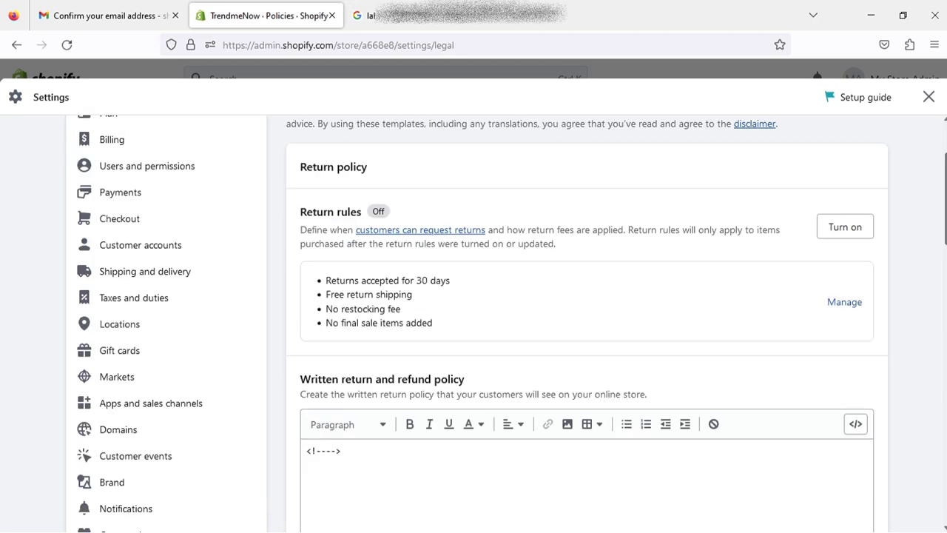
{"action": "scroll", "coordinate": [474, 324], "scroll_direction": "down", "scroll_amount": 5}
{"action": "scroll", "coordinate": [473, 323], "scroll_direction": "down", "scroll_amount": 15}
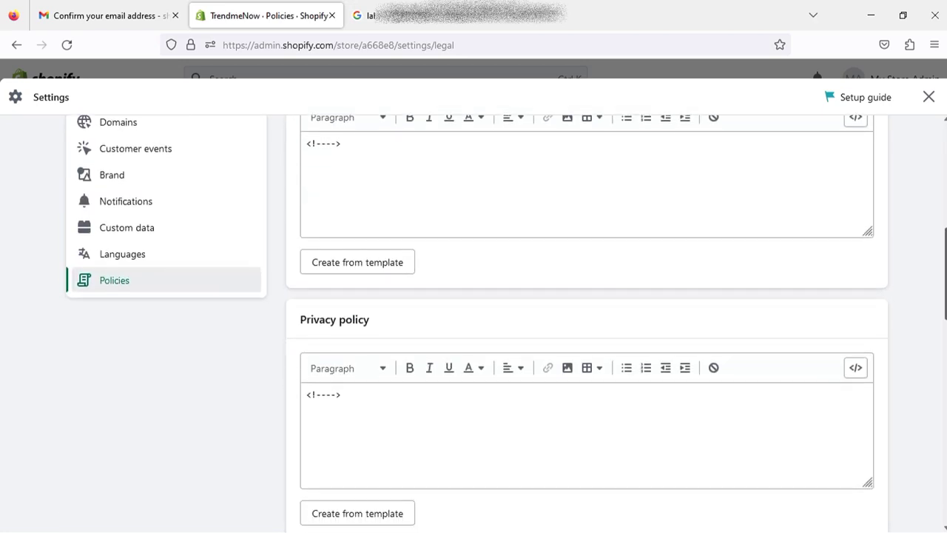
{"action": "scroll", "coordinate": [473, 323], "scroll_direction": "down", "scroll_amount": 1}
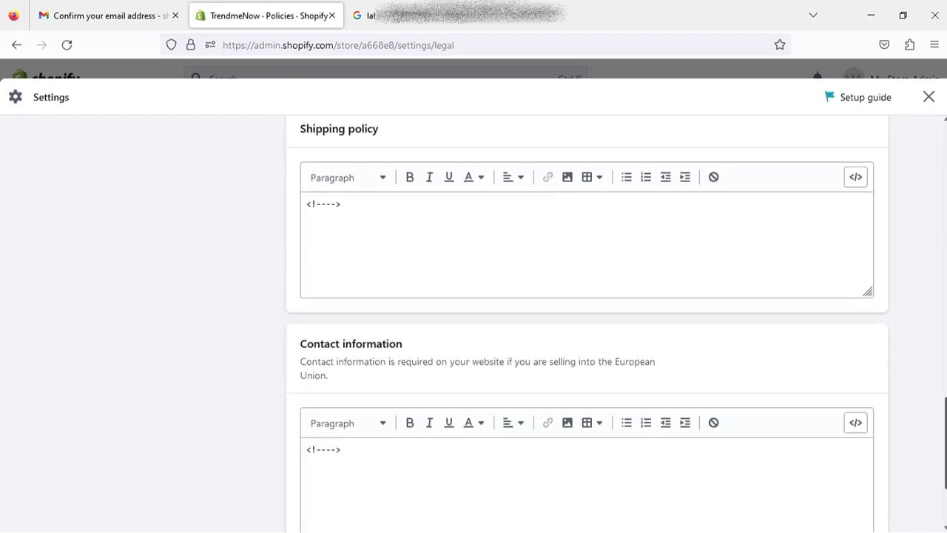
{"action": "scroll", "coordinate": [473, 323], "scroll_direction": "up", "scroll_amount": 20}
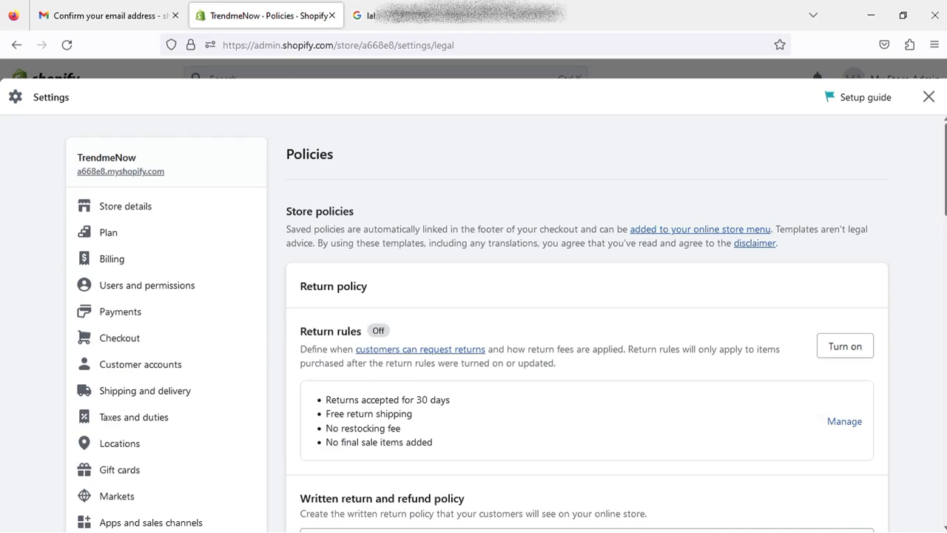
{"action": "scroll", "coordinate": [474, 323], "scroll_direction": "down", "scroll_amount": 20}
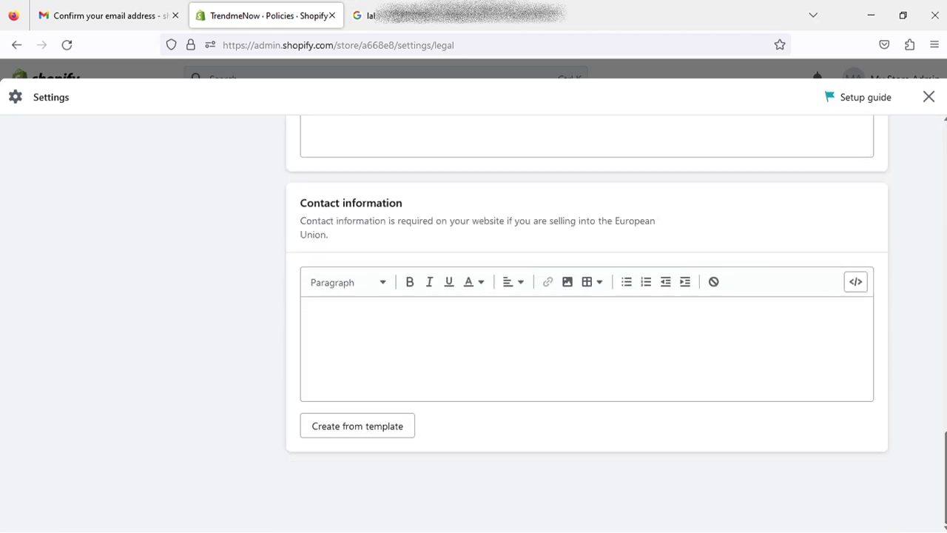
Create the contact information and the terms of service from their templates
{"action": "left_click", "coordinate": [345, 427]}
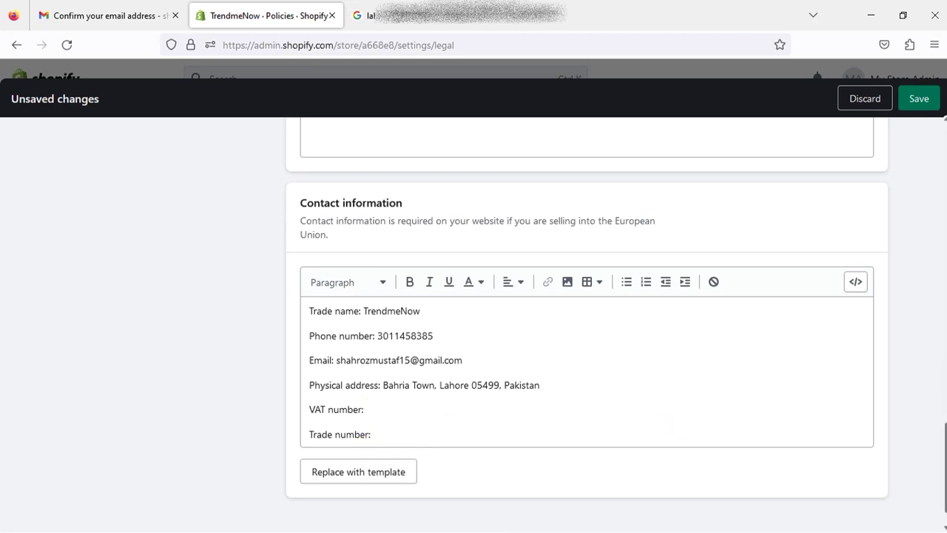
{"action": "scroll", "coordinate": [944, 351], "scroll_direction": "up", "scroll_amount": 5}
{"action": "scroll", "coordinate": [588, 325], "scroll_direction": "up", "scroll_amount": 2}
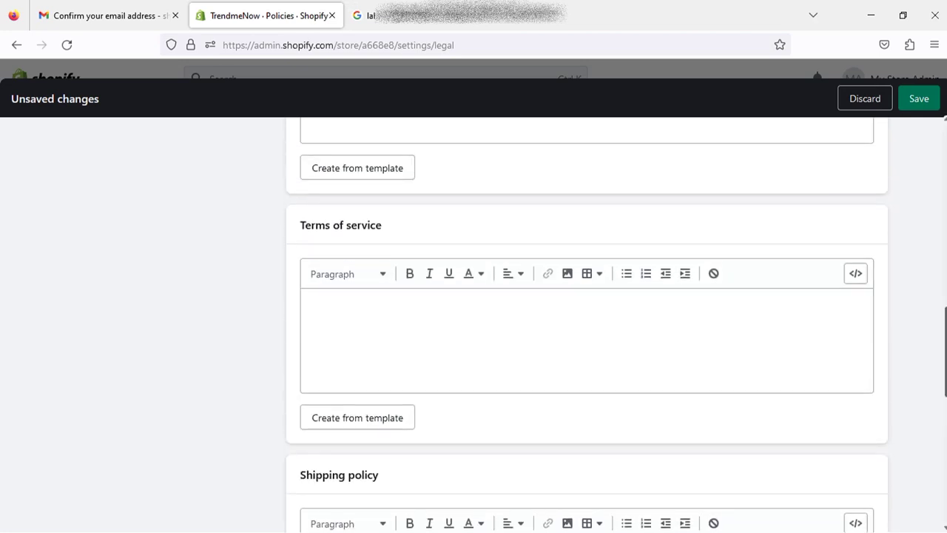
{"action": "left_click", "coordinate": [359, 418]}
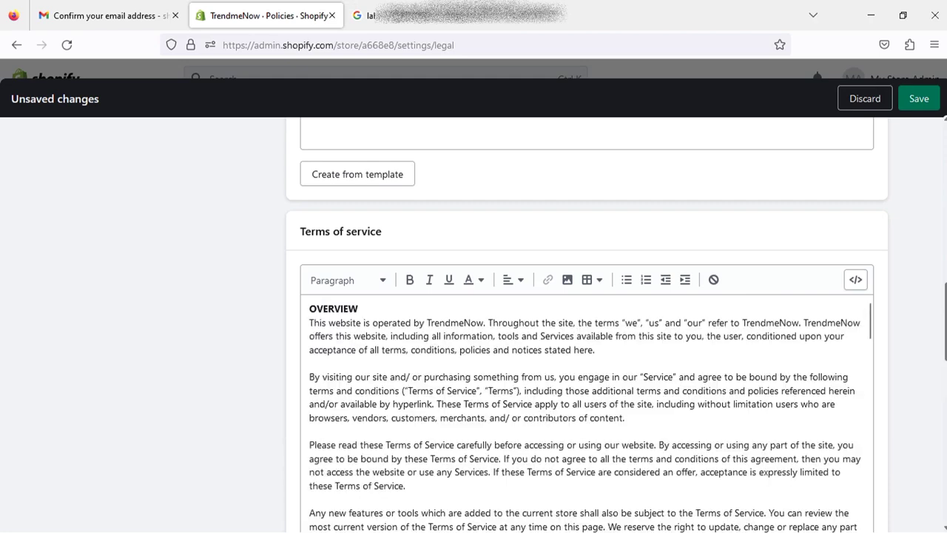
Create the privacy policy and the written return and refund policy from their templates, and save the policies
{"action": "scroll", "coordinate": [352, 360], "scroll_direction": "up", "scroll_amount": 3}
{"action": "left_click", "coordinate": [352, 348]}
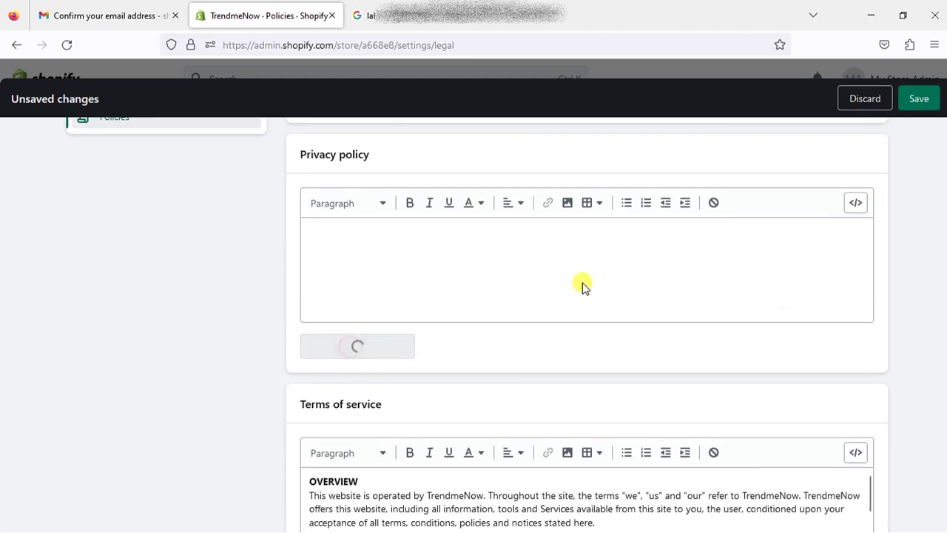
{"action": "scroll", "coordinate": [507, 324], "scroll_direction": "up", "scroll_amount": 2}
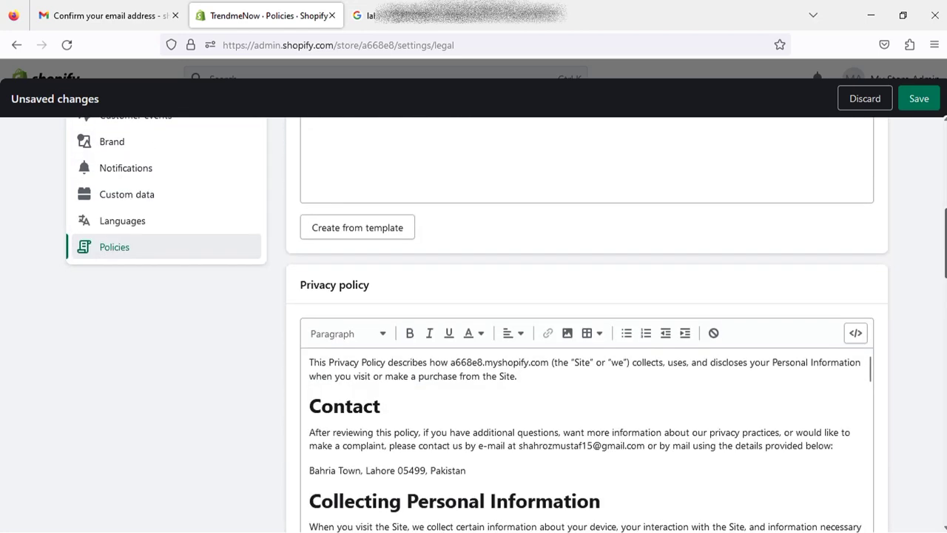
{"action": "scroll", "coordinate": [474, 333], "scroll_direction": "up", "scroll_amount": 3}
{"action": "left_click", "coordinate": [348, 368]}
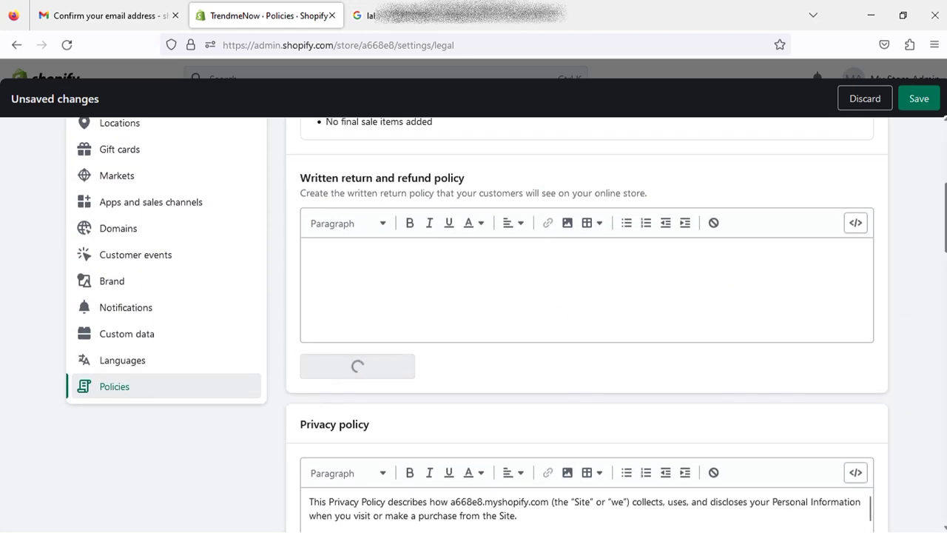
{"action": "scroll", "coordinate": [941, 190], "scroll_direction": "up", "scroll_amount": 2}
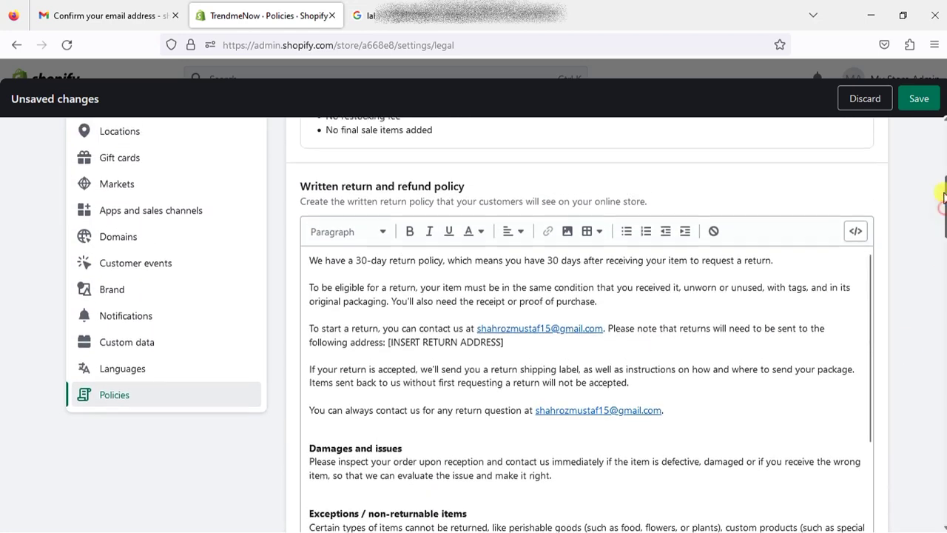
{"action": "scroll", "coordinate": [941, 170], "scroll_direction": "up", "scroll_amount": 3}
{"action": "left_click", "coordinate": [912, 99]}
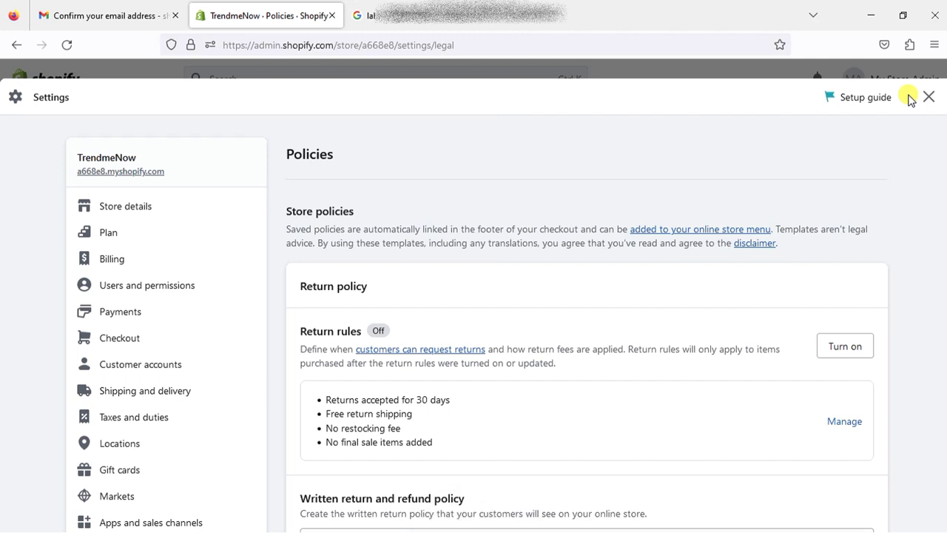
Review the text of the written return and refund policy and save the policies again
{"action": "left_click_drag", "start_coordinate": [945, 152], "coordinate": [945, 270]}
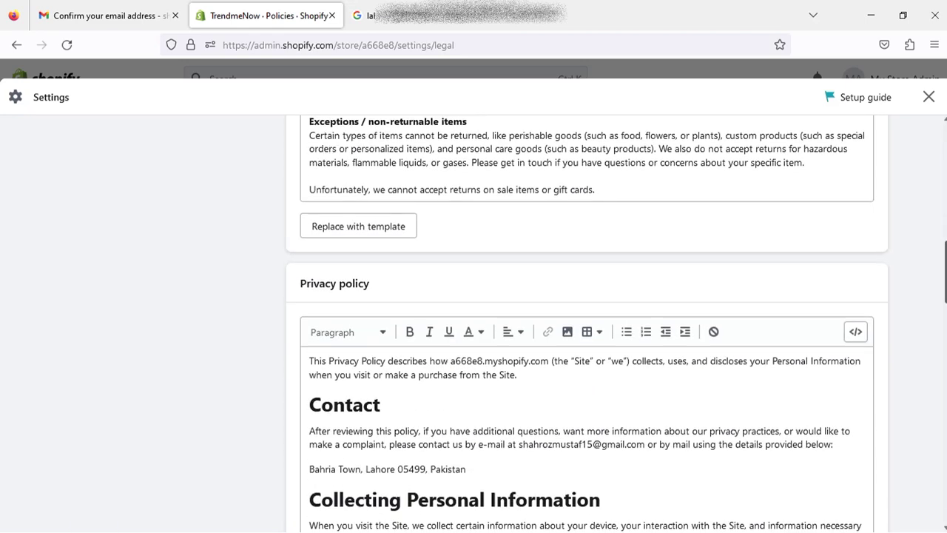
{"action": "scroll", "coordinate": [334, 306], "scroll_direction": "up", "scroll_amount": 3}
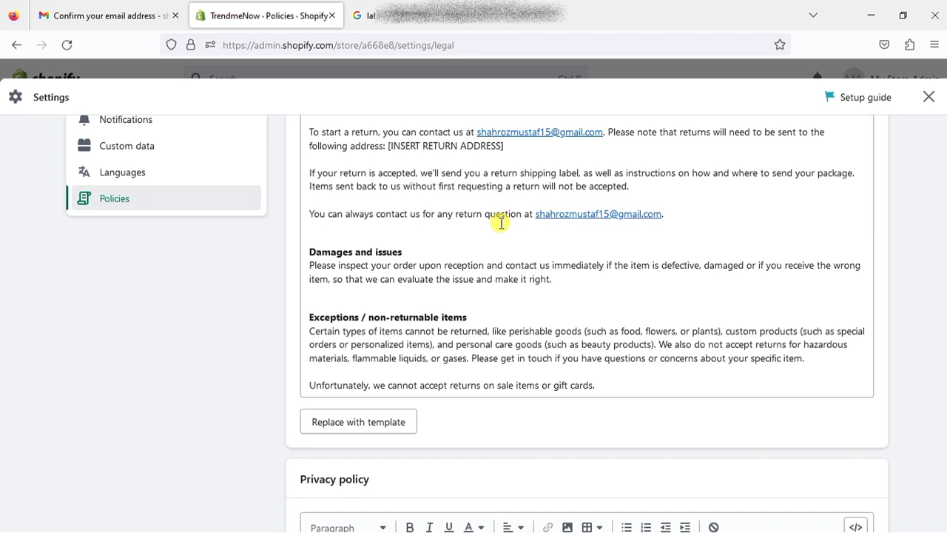
{"action": "left_click", "coordinate": [800, 364]}
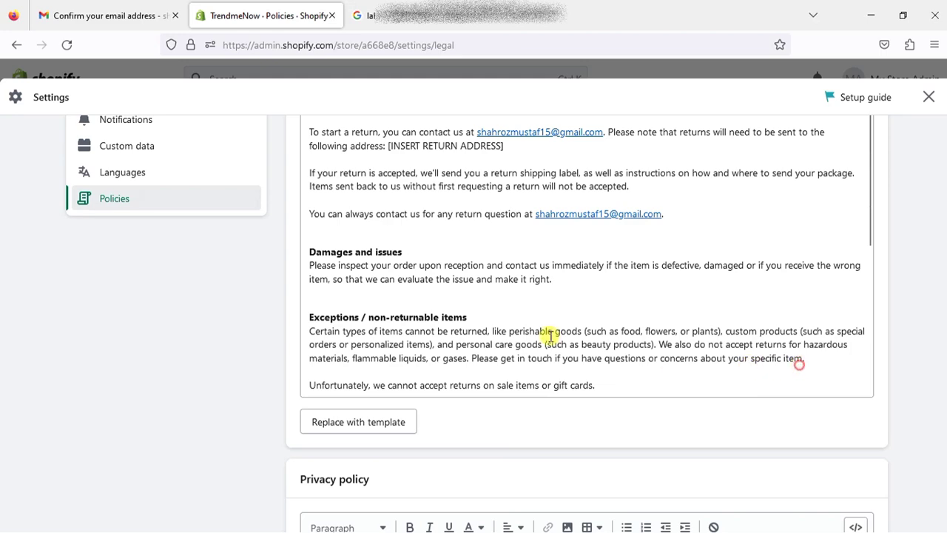
{"action": "left_click_drag", "start_coordinate": [551, 335], "coordinate": [243, 111]}
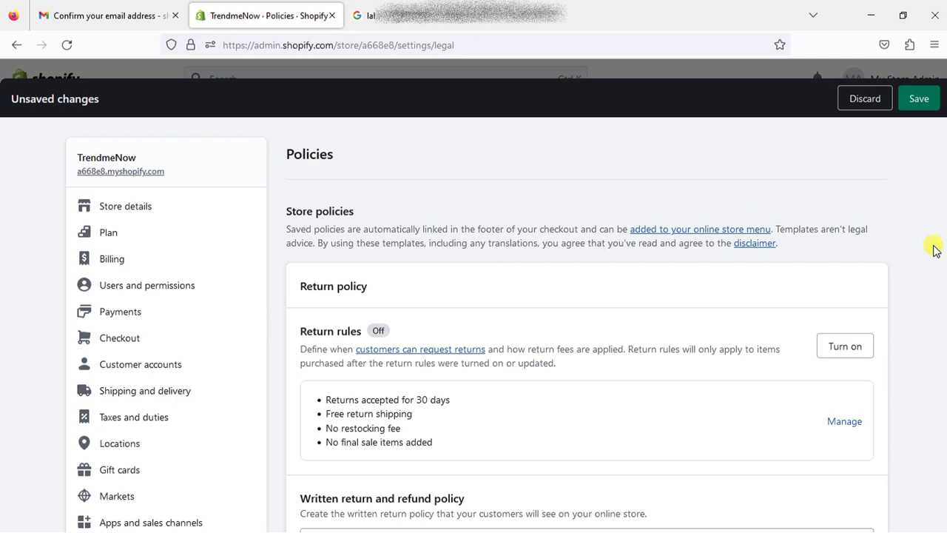
{"action": "scroll", "coordinate": [851, 281], "scroll_direction": "down", "scroll_amount": 6}
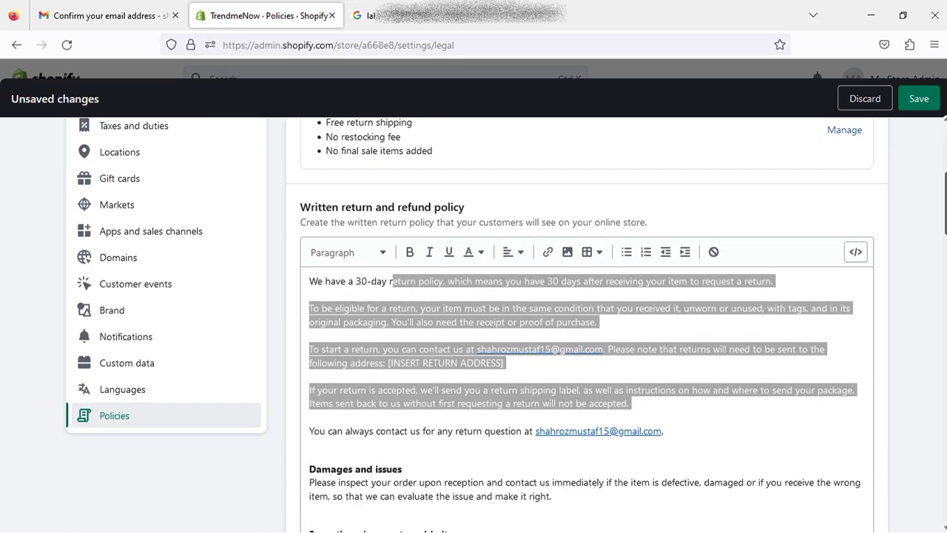
{"action": "left_click", "coordinate": [865, 283]}
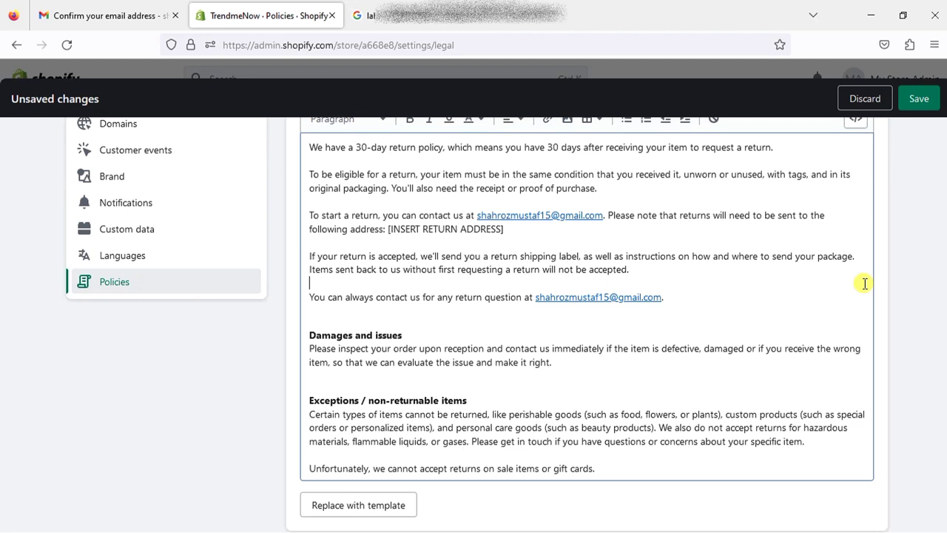
{"action": "left_click", "coordinate": [918, 99]}
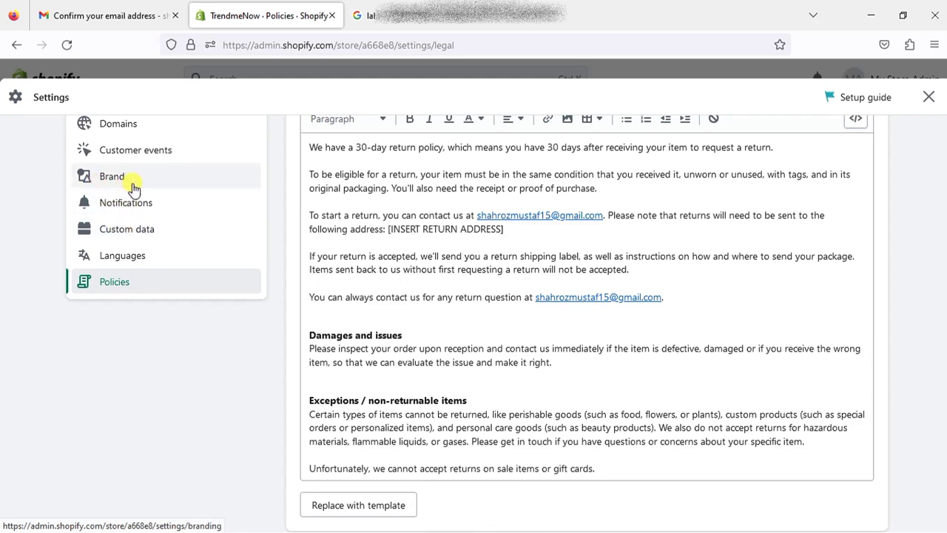
{"action": "scroll", "coordinate": [133, 163], "scroll_direction": "up", "scroll_amount": 3}
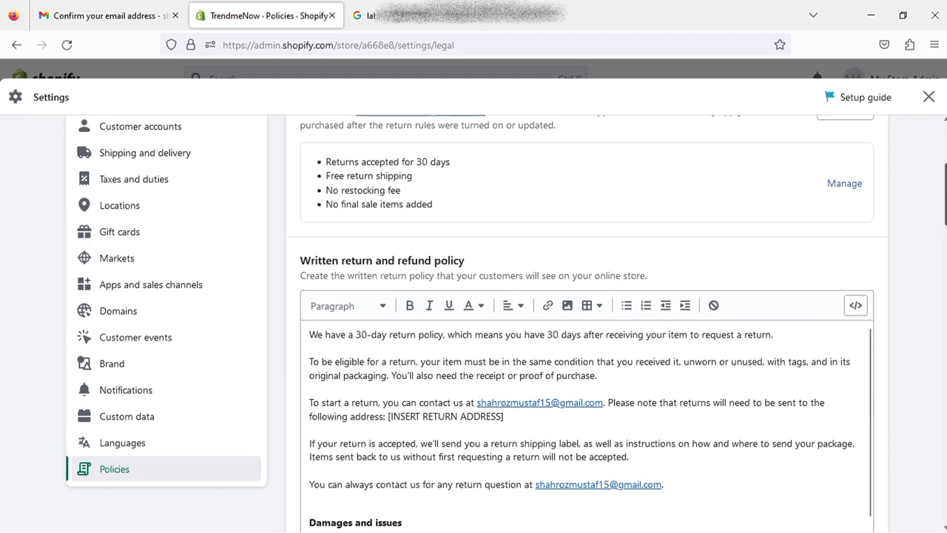
{"action": "scroll", "coordinate": [506, 324], "scroll_direction": "up", "scroll_amount": 2}
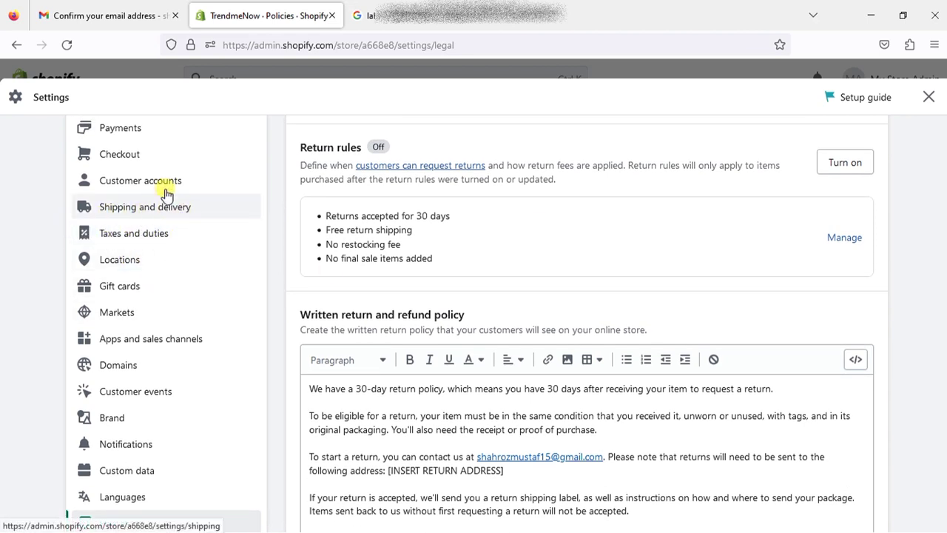
{"action": "scroll", "coordinate": [118, 130], "scroll_direction": "up", "scroll_amount": 2}
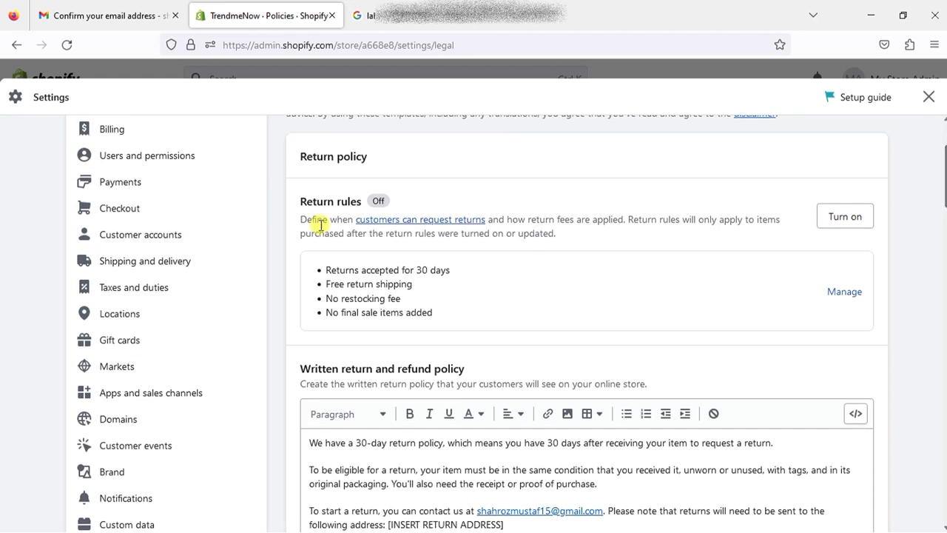
{"action": "scroll", "coordinate": [941, 163], "scroll_direction": "up", "scroll_amount": 3}
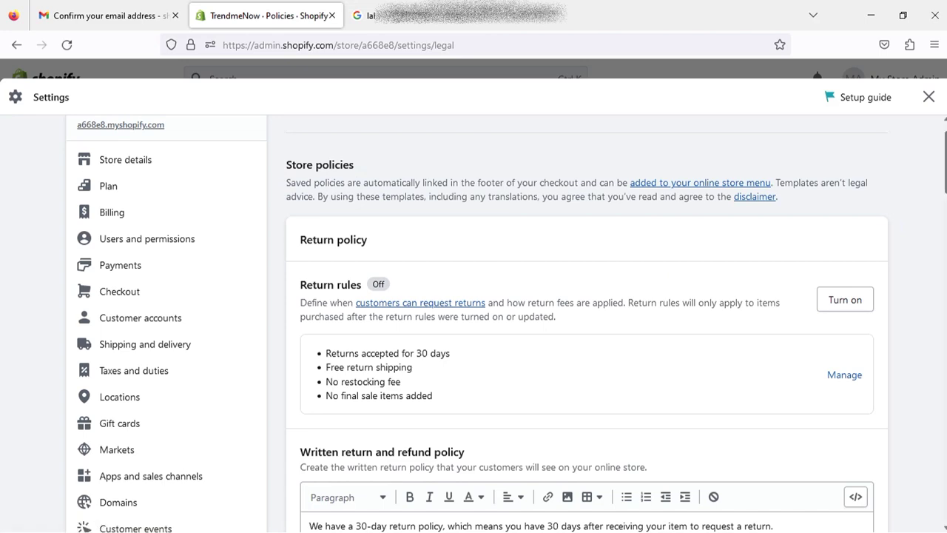
{"action": "scroll", "coordinate": [474, 326], "scroll_direction": "down", "scroll_amount": 6}
{"action": "scroll", "coordinate": [474, 326], "scroll_direction": "up", "scroll_amount": 3}
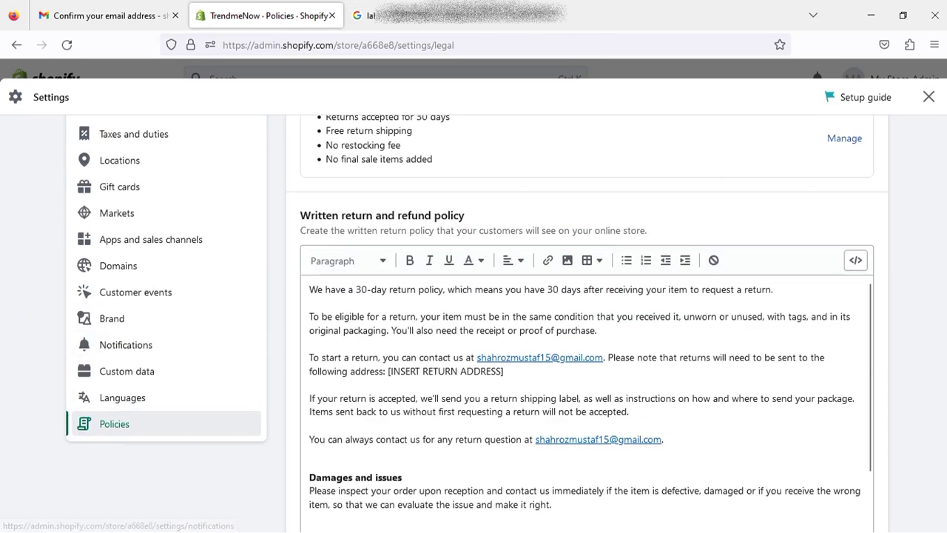
Open the store's apps and sales channels settings and go from there to the Shopify App Store
{"action": "left_click", "coordinate": [926, 98]}
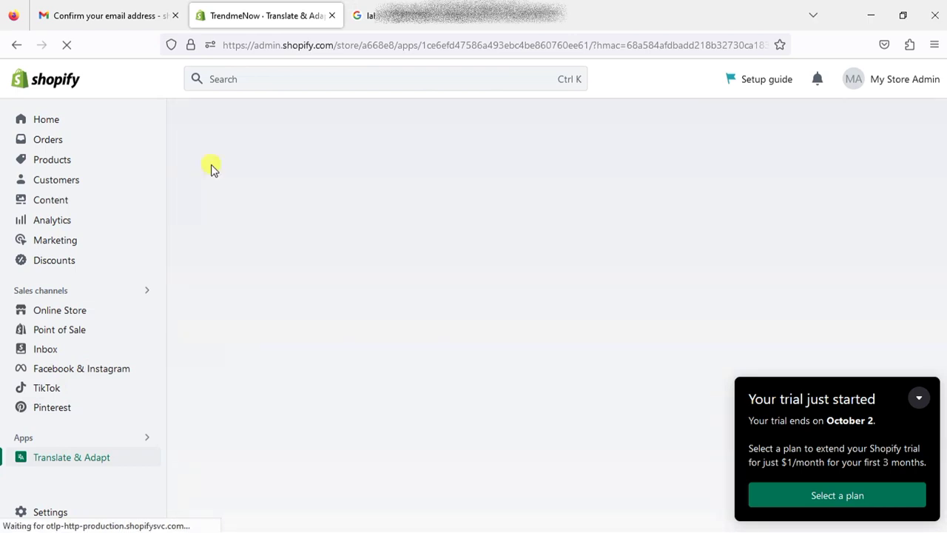
{"action": "left_click", "coordinate": [53, 520]}
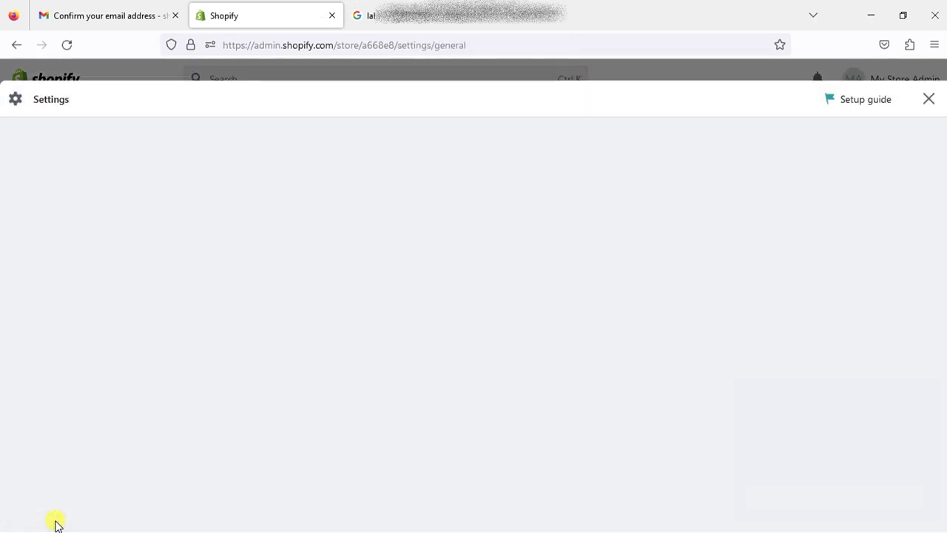
{"action": "scroll", "coordinate": [587, 326], "scroll_direction": "down", "scroll_amount": 3}
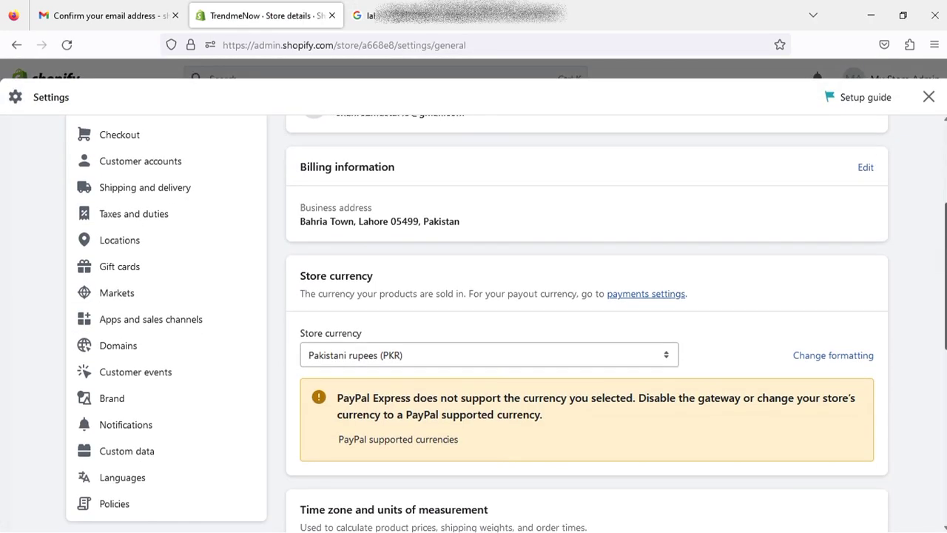
{"action": "left_click", "coordinate": [188, 324]}
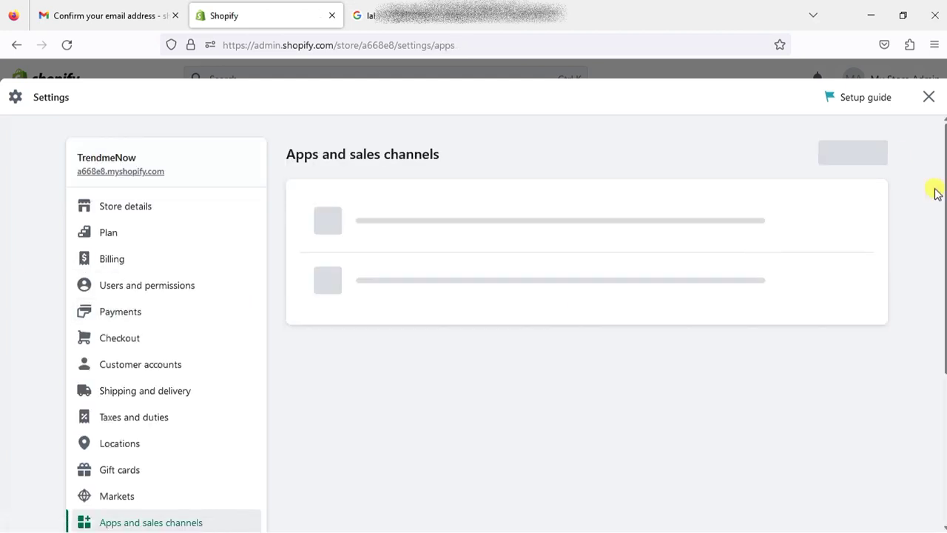
{"action": "left_click", "coordinate": [853, 153]}
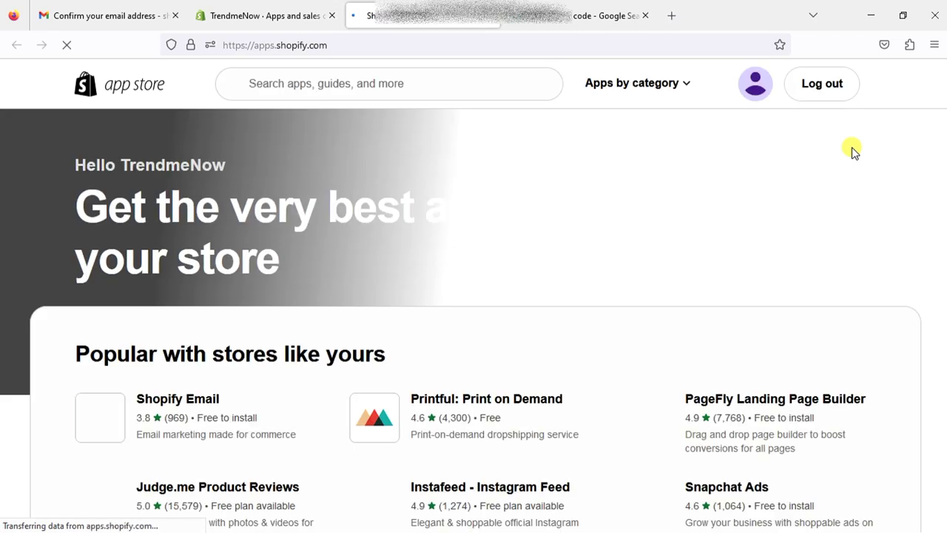
Search the app store for "easy sell" and open the EasySell COD Form & Upsells listing
{"action": "left_click", "coordinate": [334, 78]}
{"action": "type", "text": "easy sell"}
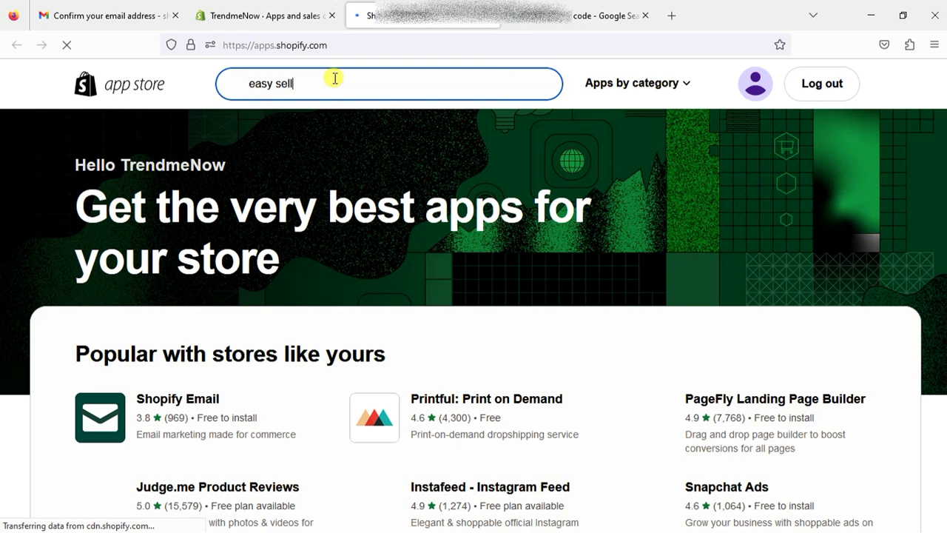
{"action": "key", "text": "Return"}
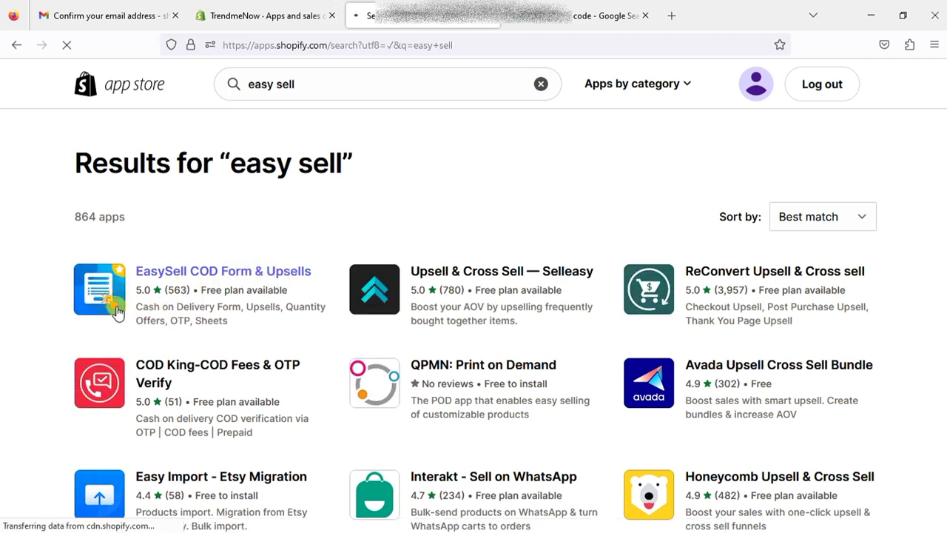
{"action": "scroll", "coordinate": [251, 318], "scroll_direction": "down", "scroll_amount": 1}
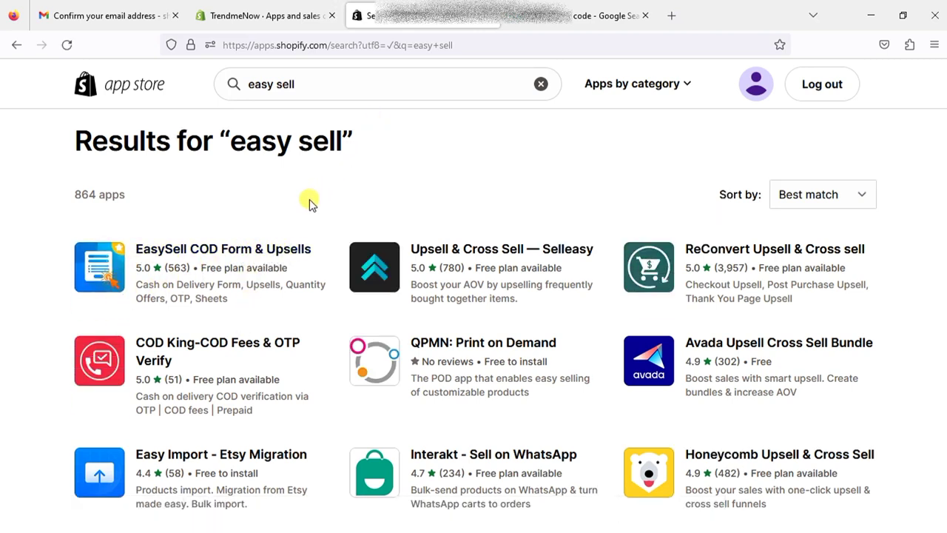
{"action": "left_click", "coordinate": [204, 258]}
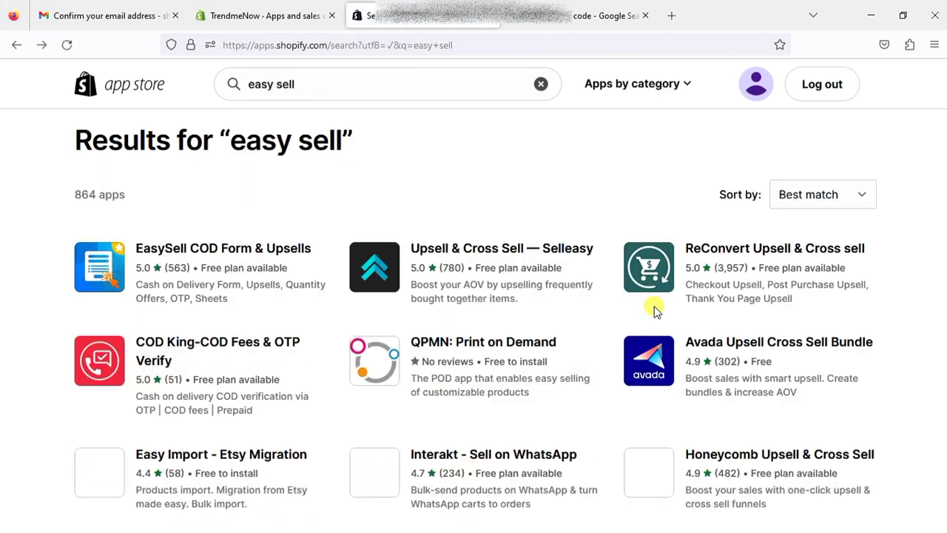
Search the app store for "whatsapp chat" using the suggested search term
{"action": "left_click", "coordinate": [363, 93]}
{"action": "key", "text": "ctrl+a"}
{"action": "key", "text": "BackSpace"}
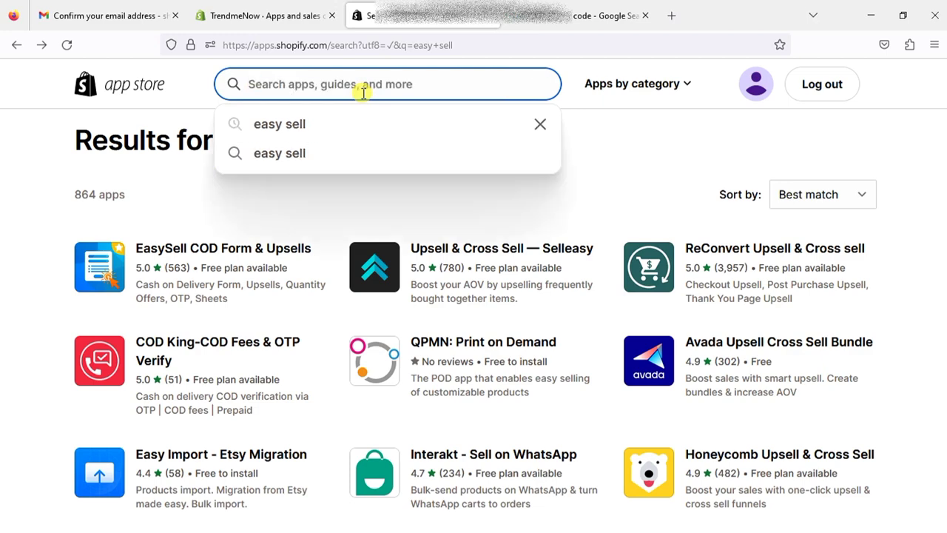
{"action": "type", "text": "wa"}
{"action": "key", "text": "BackSpace"}
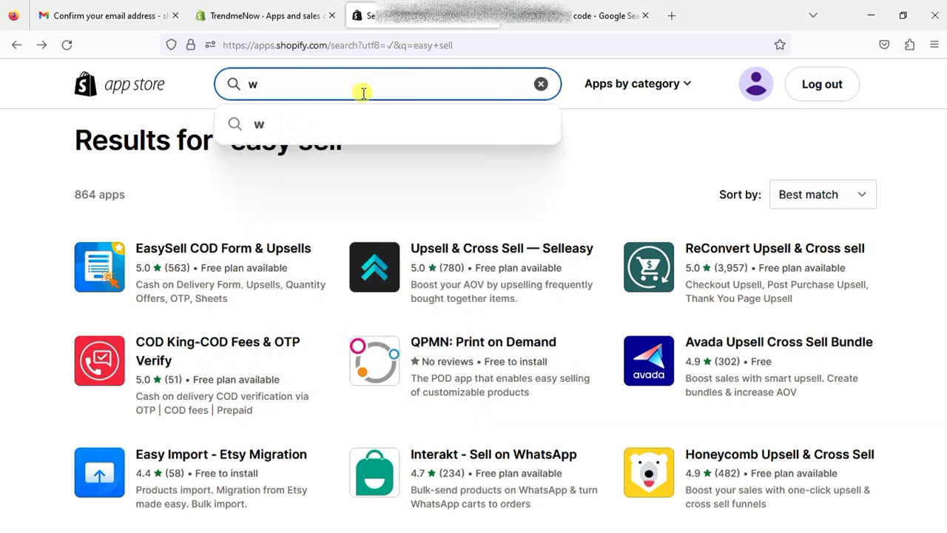
{"action": "type", "text": "hatsapp"}
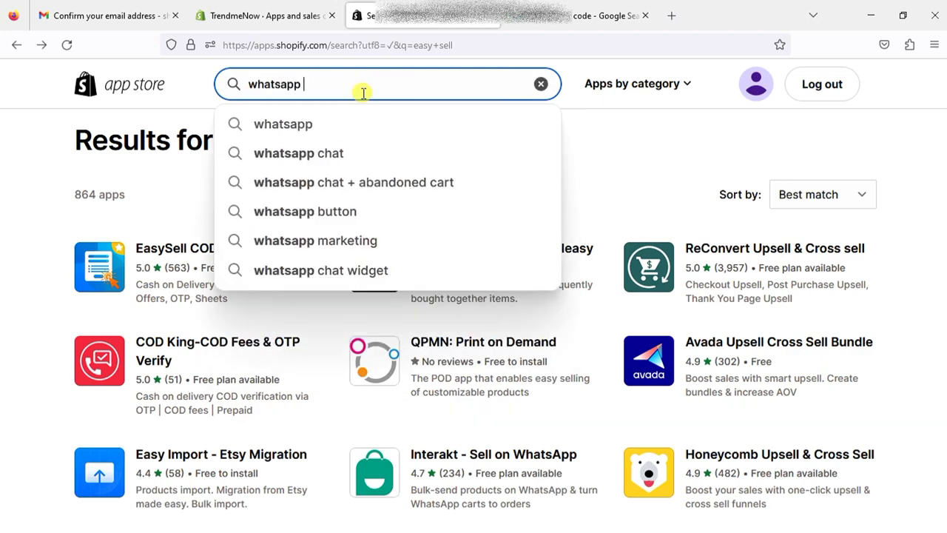
{"action": "left_click", "coordinate": [318, 151]}
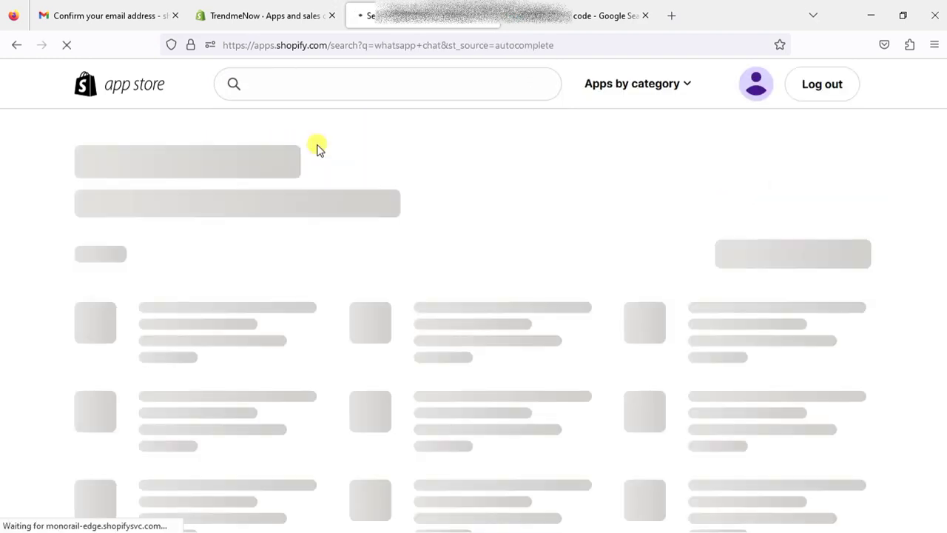